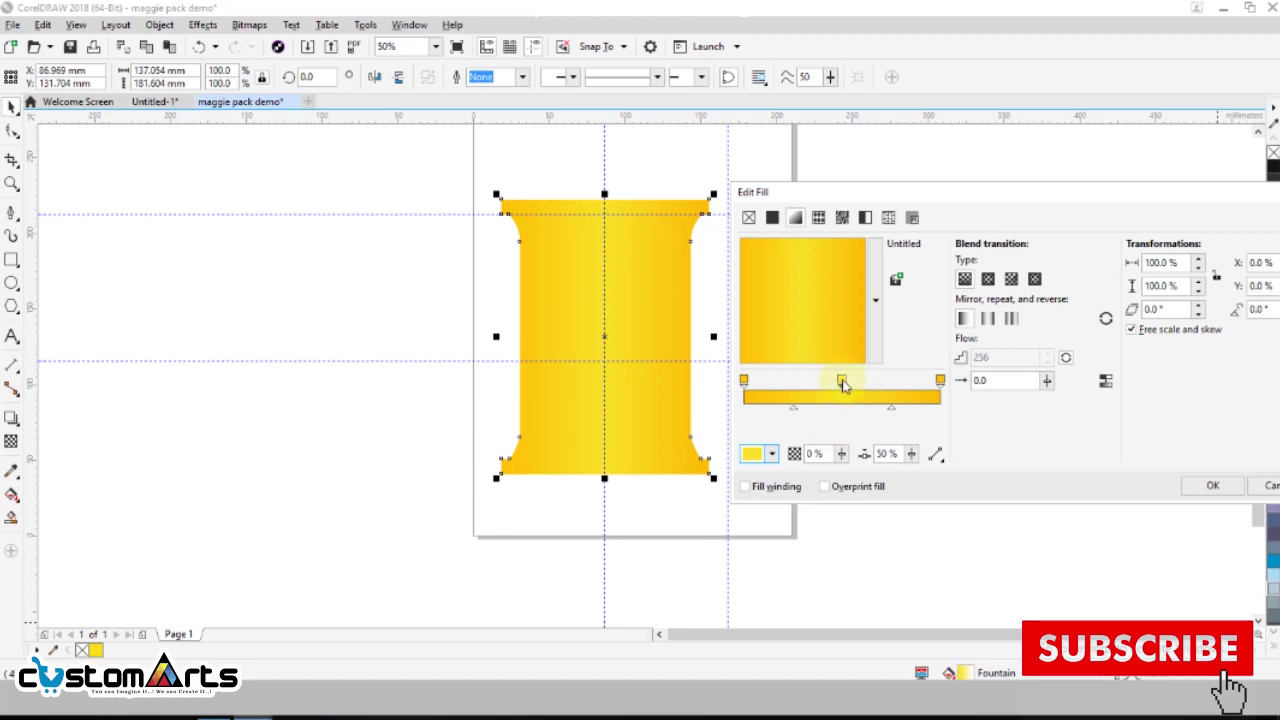
# - Add two intermediate colour nodes to the spool's fountain fill, at 70% and 30%
pyautogui.doubleClick(881, 383)
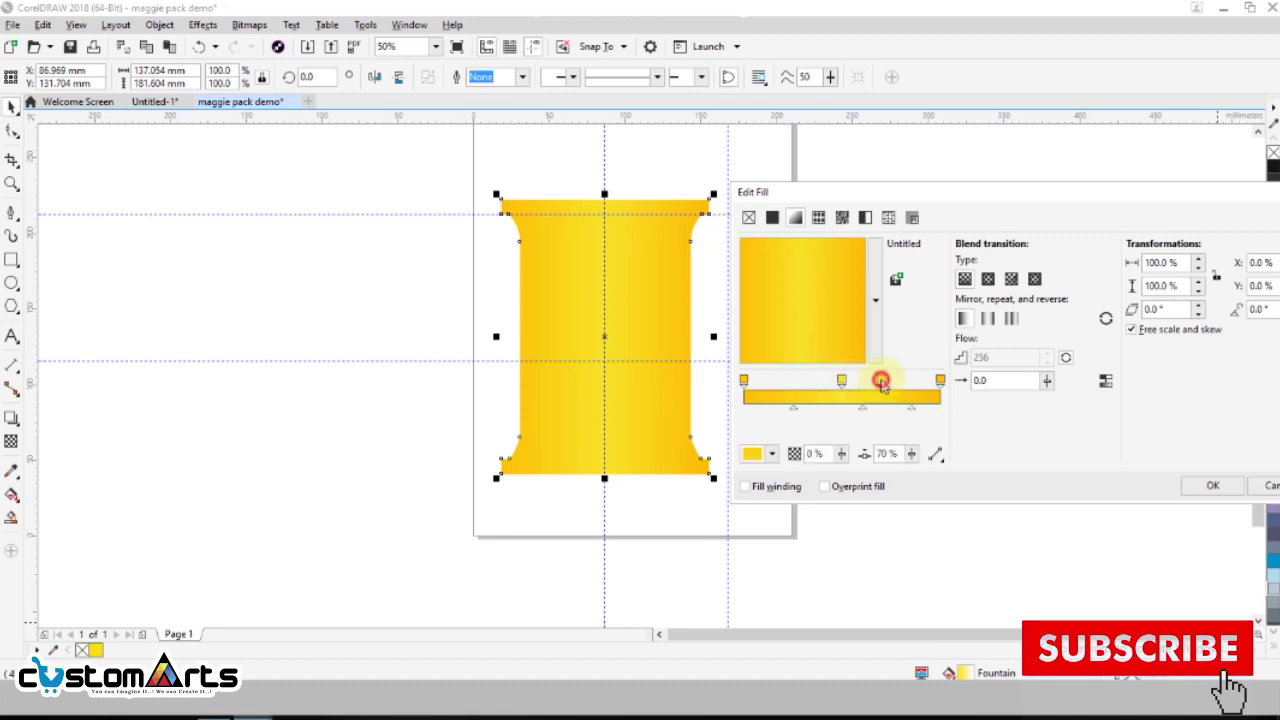
pyautogui.doubleClick(802, 383)
pyautogui.click(771, 454)
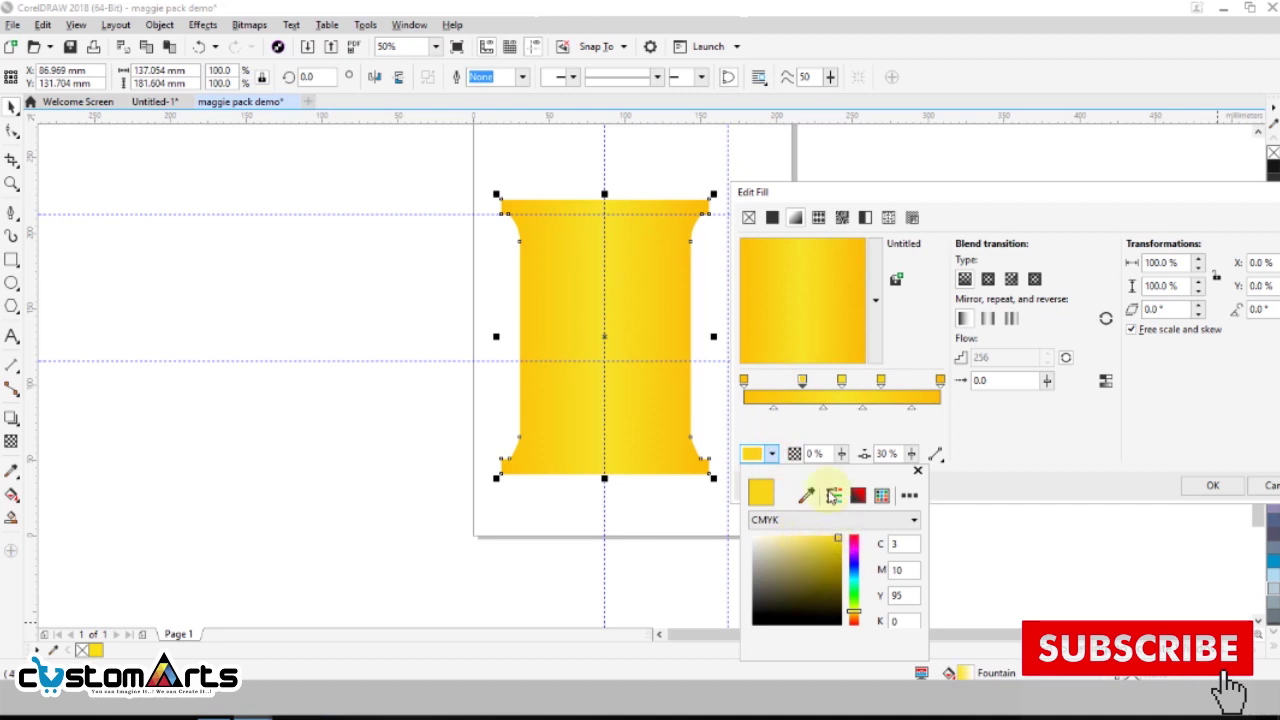
# - Adjust the yellow of the gradient's 50% node for a bright highlight down the spool's centre
pyautogui.click(843, 384)
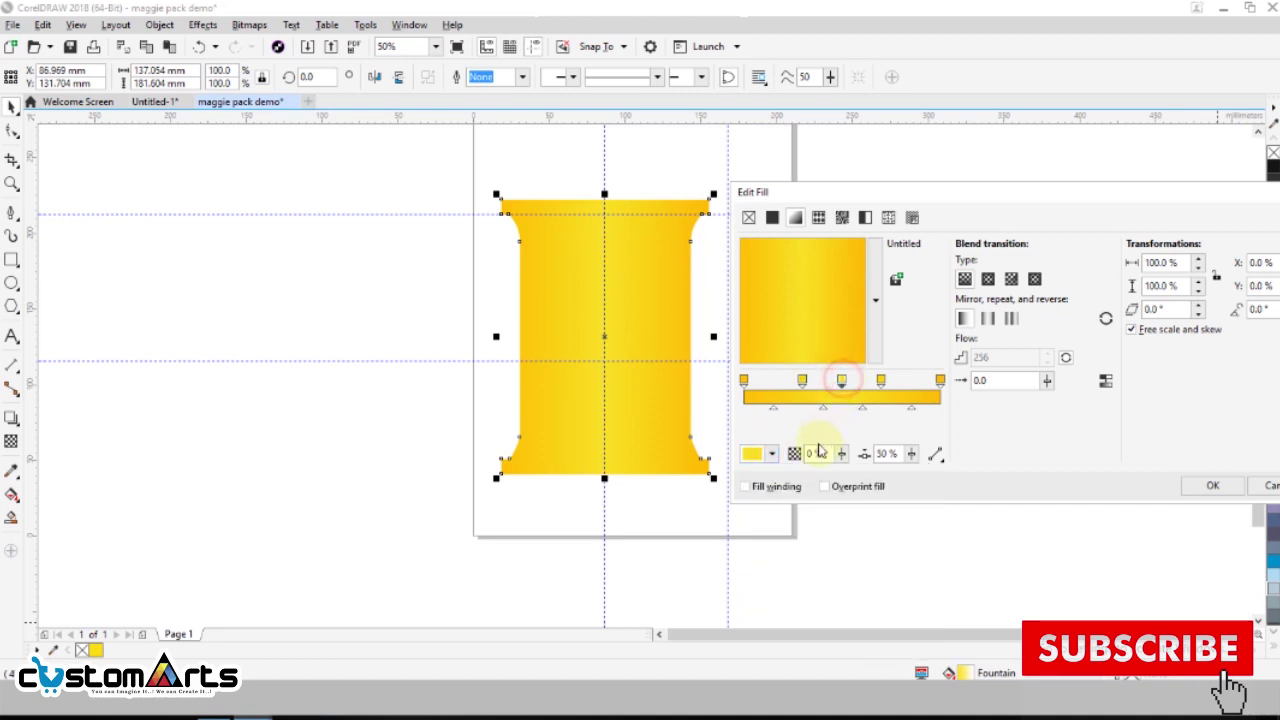
pyautogui.click(771, 454)
pyautogui.click(834, 539)
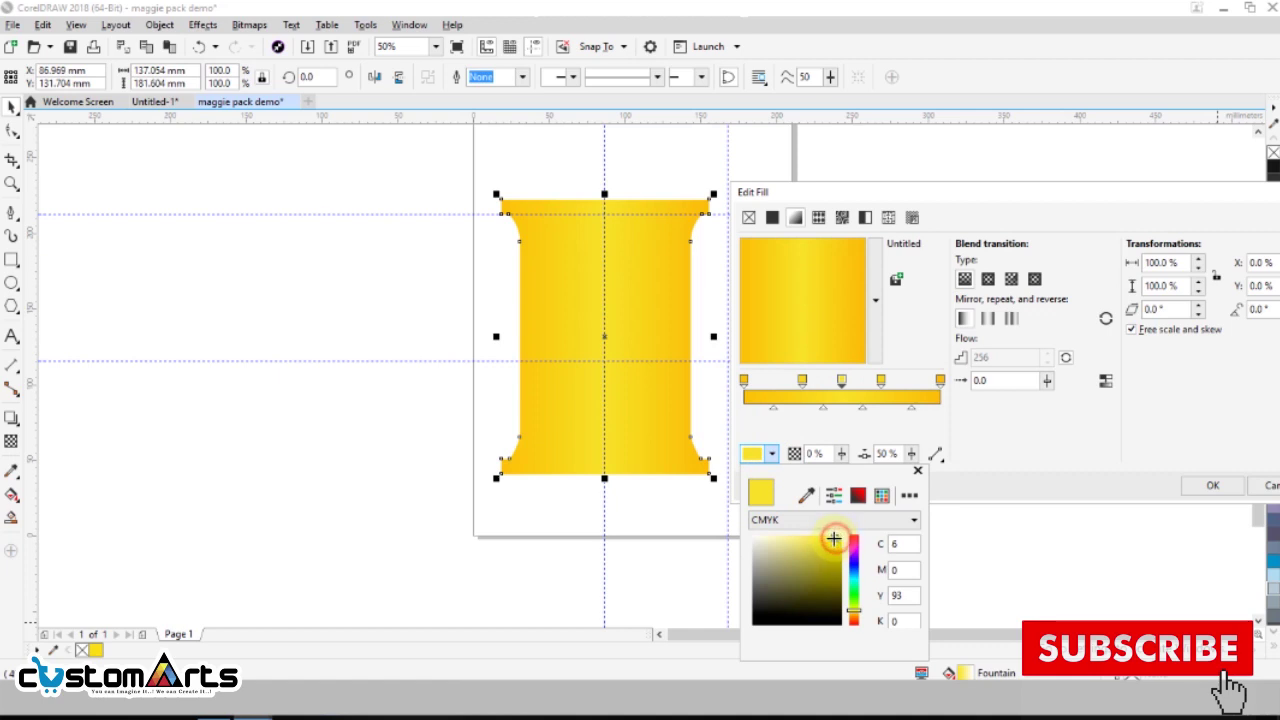
# - Fine-tune the colour of the gradient's 30% node to a slightly deeper yellow
pyautogui.click(803, 382)
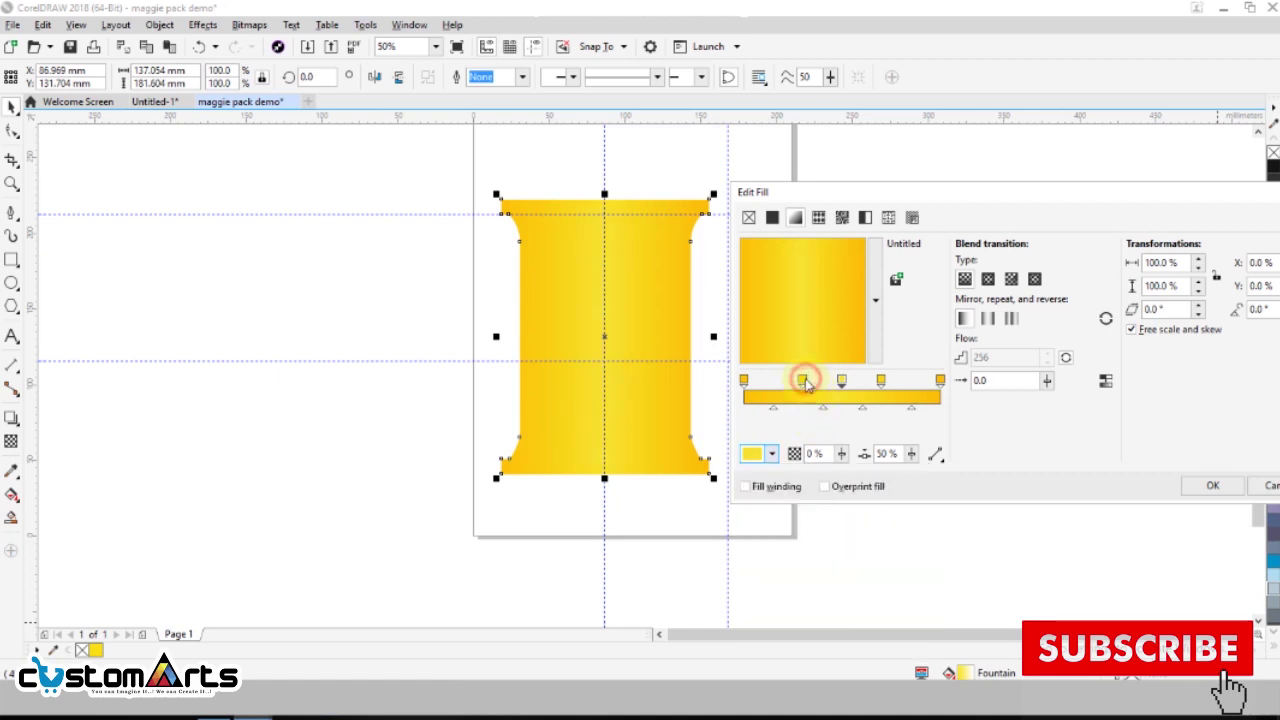
pyautogui.click(773, 454)
pyautogui.click(840, 546)
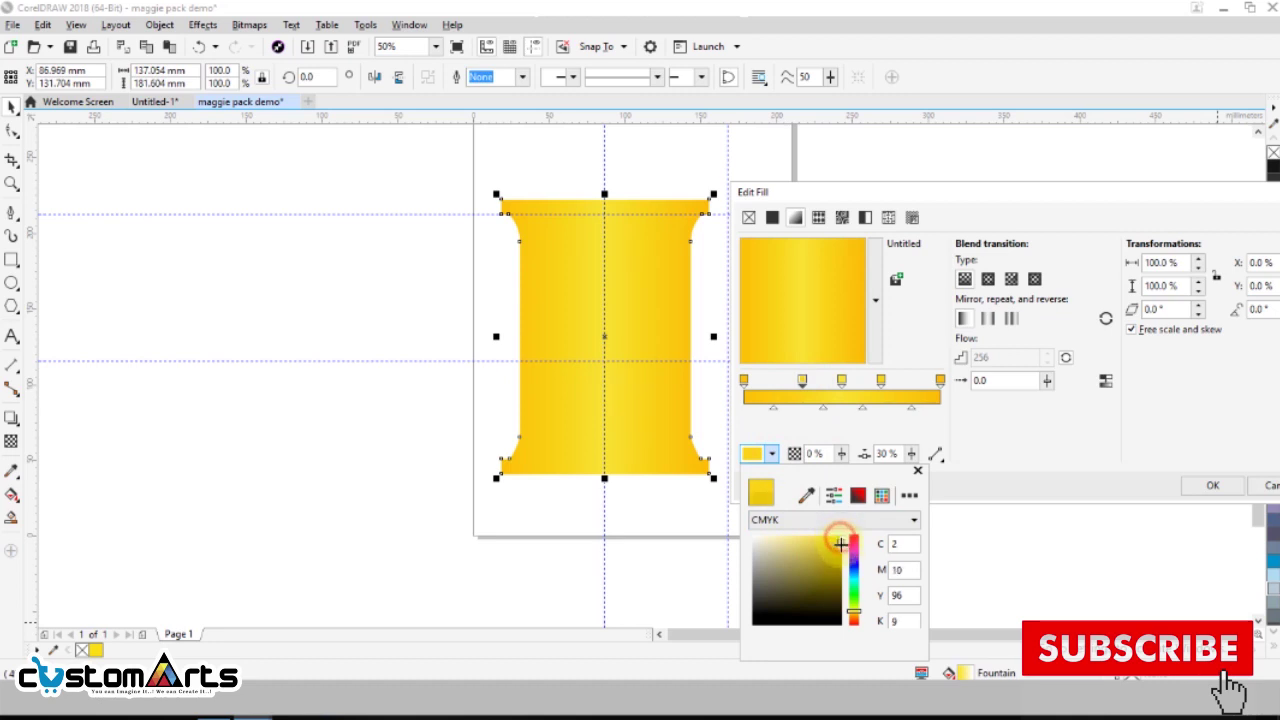
pyautogui.moveTo(842, 548); pyautogui.dragTo(839, 538)
# - Set the gradient's 70% node to C 1, M 12, Y 96, K 4 and apply the fountain fill to the spool
pyautogui.click(884, 381)
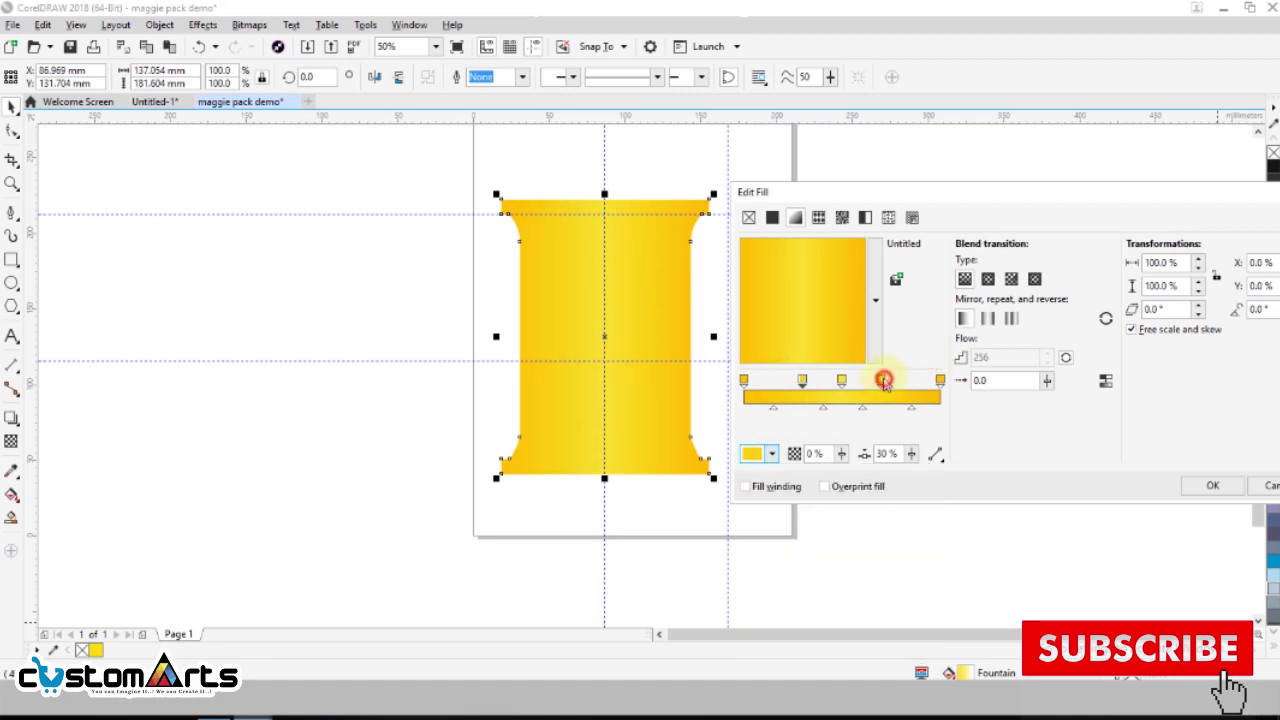
pyautogui.click(774, 455)
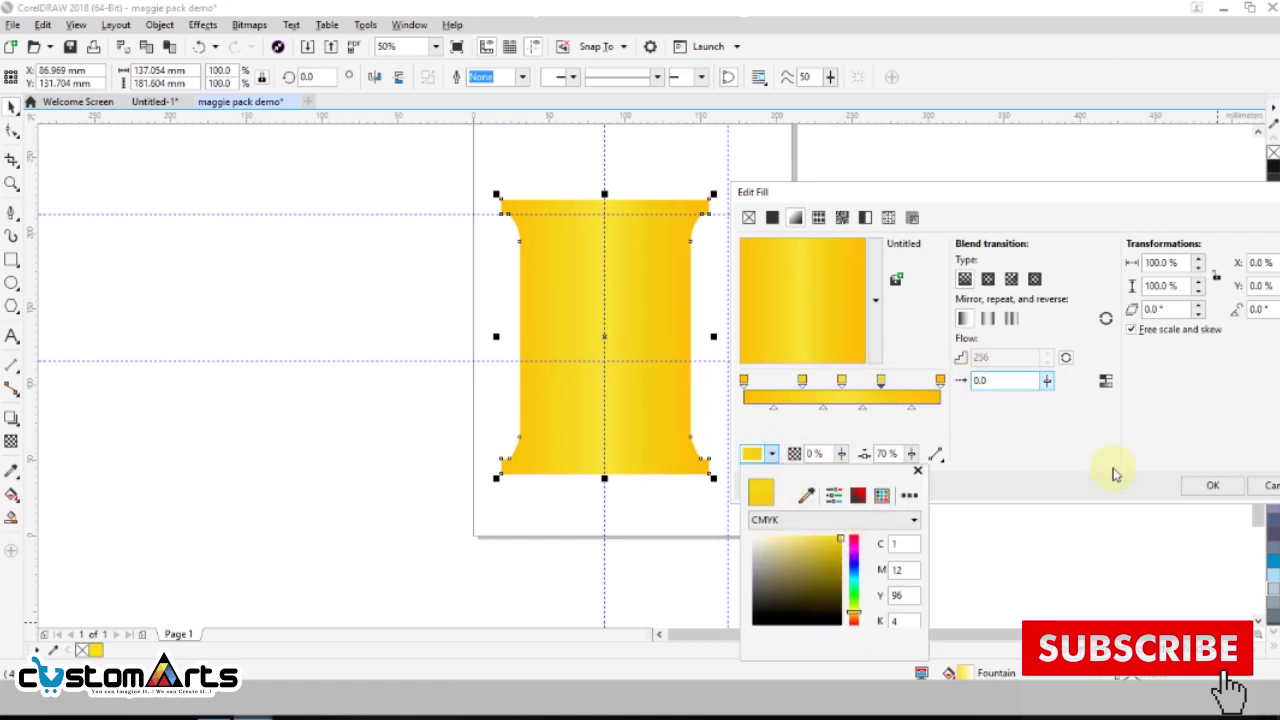
pyautogui.click(1082, 470)
pyautogui.click(1207, 487)
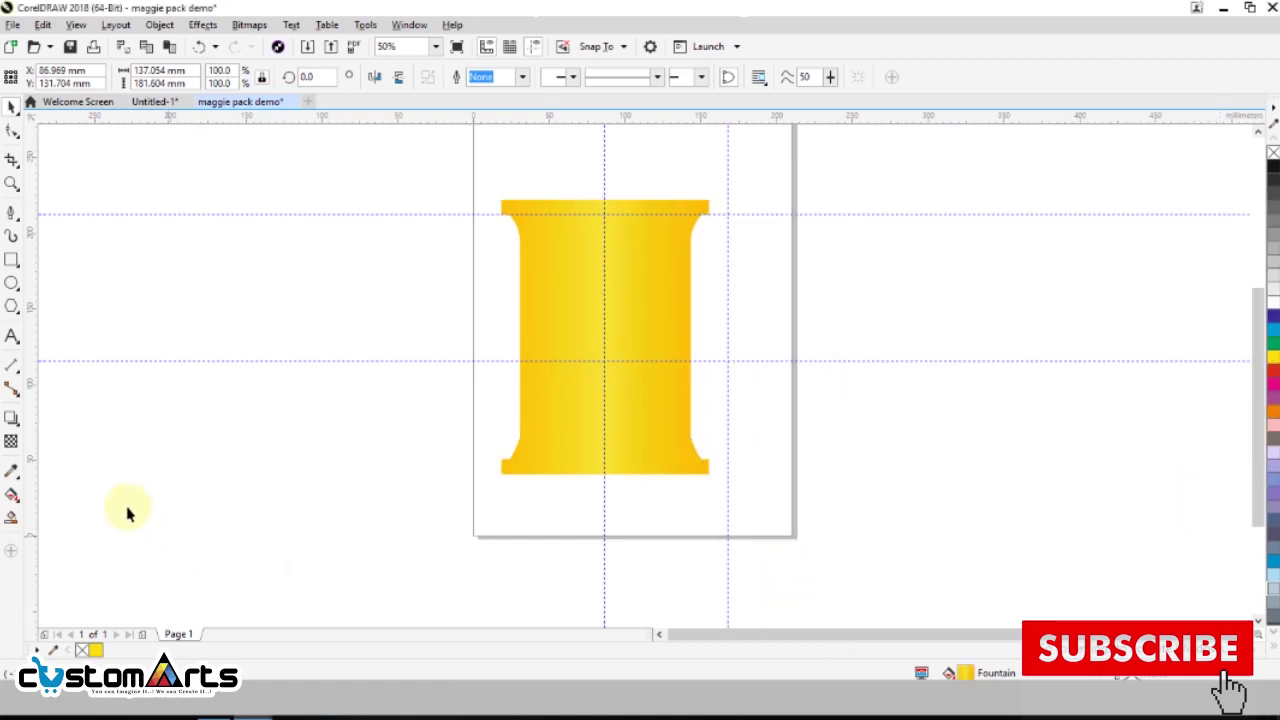
pyautogui.click(577, 275)
pyautogui.click(387, 310)
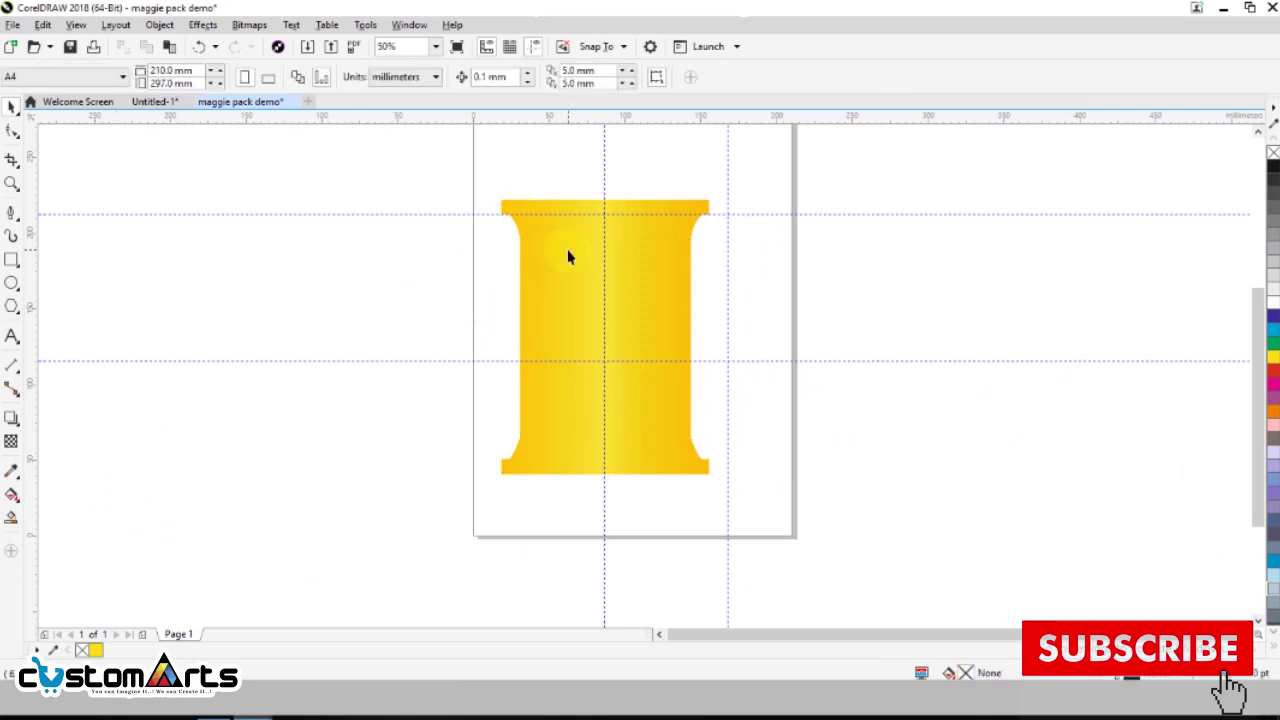
pyautogui.scroll(2, 552, 243)
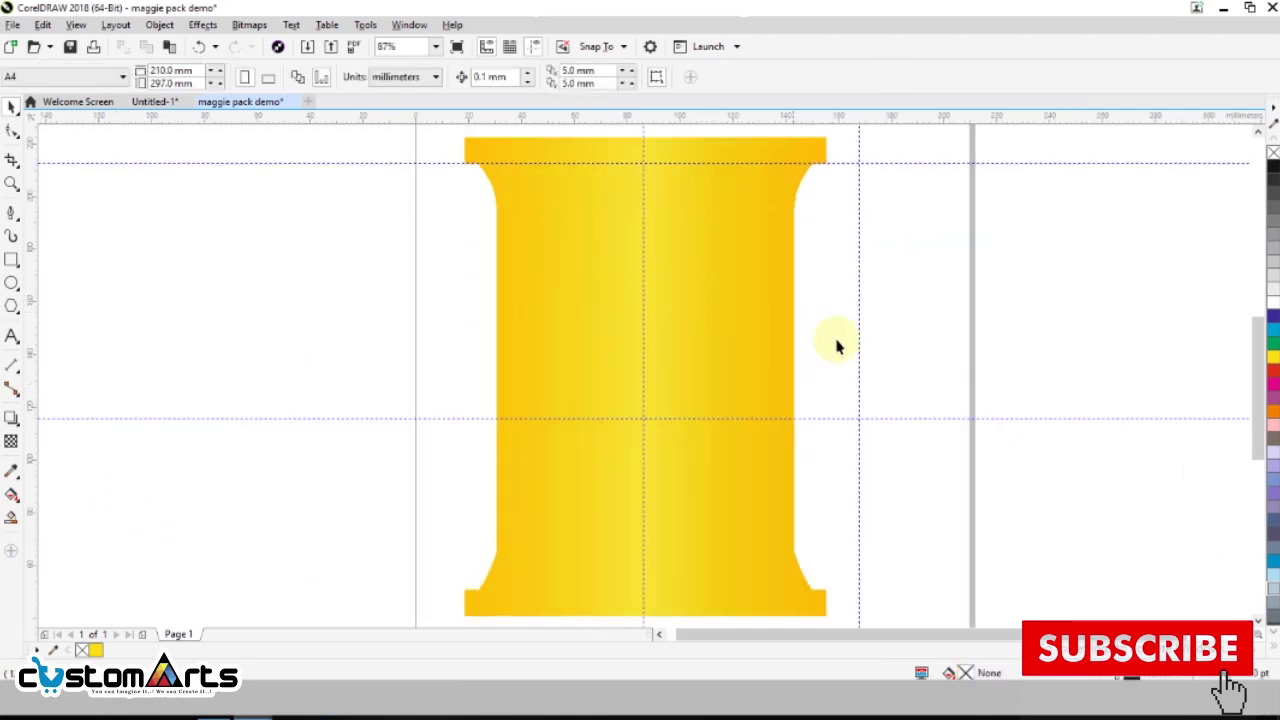
pyautogui.click(514, 155)
pyautogui.click(257, 302)
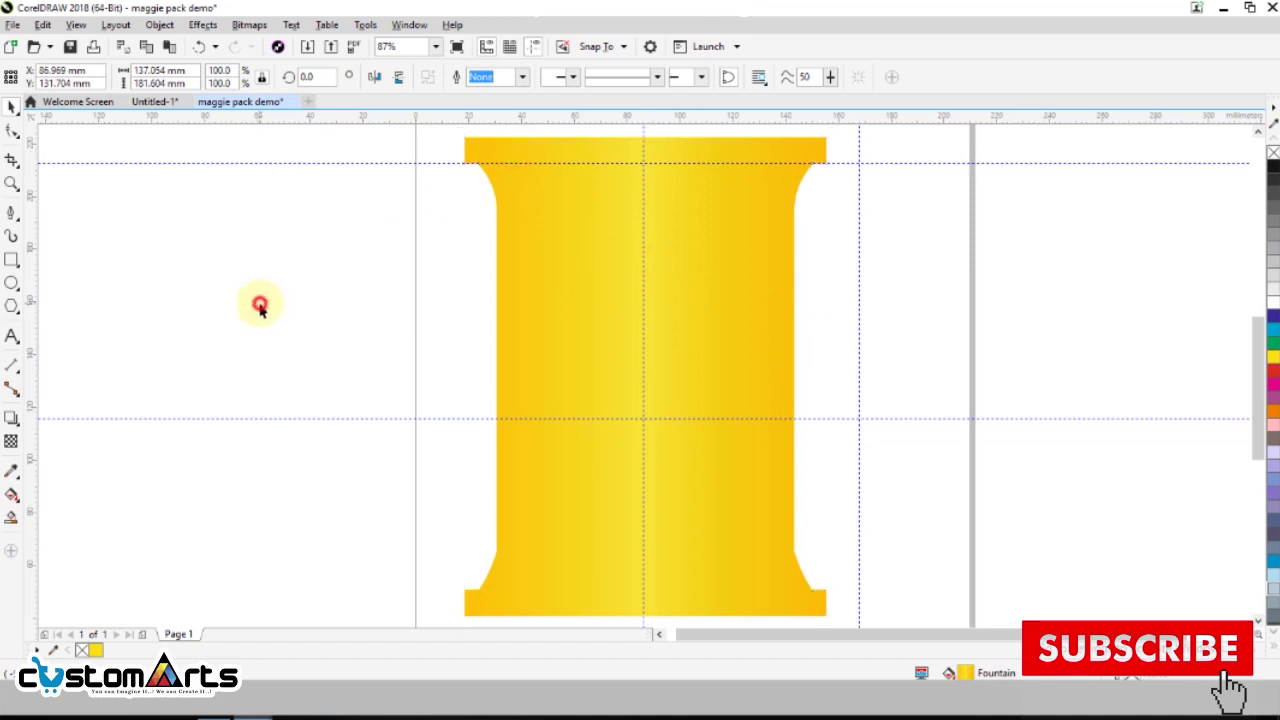
# - Draw a thin horizontal rectangle about 183.5 by 0.9 mm across the spool's upper part, with an orange fill and no outline
pyautogui.click(12, 260)
pyautogui.moveTo(248, 247); pyautogui.dragTo(737, 246)
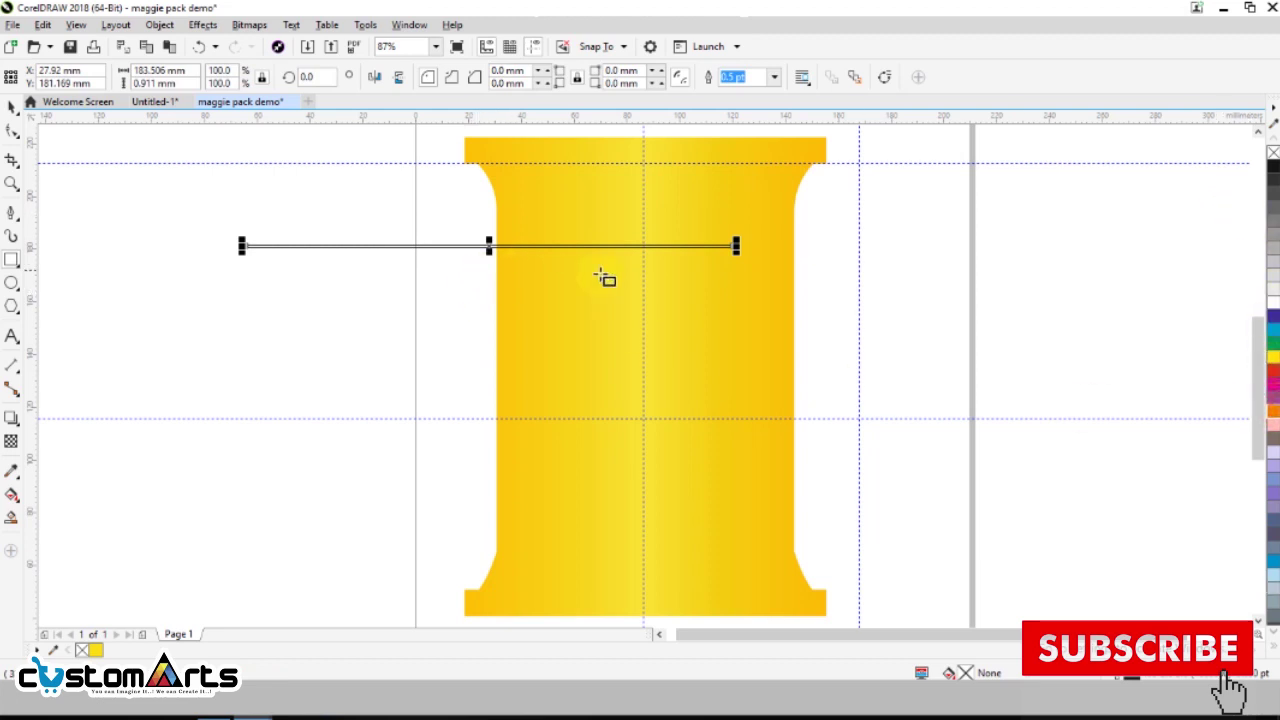
pyautogui.rightClick(1274, 412)
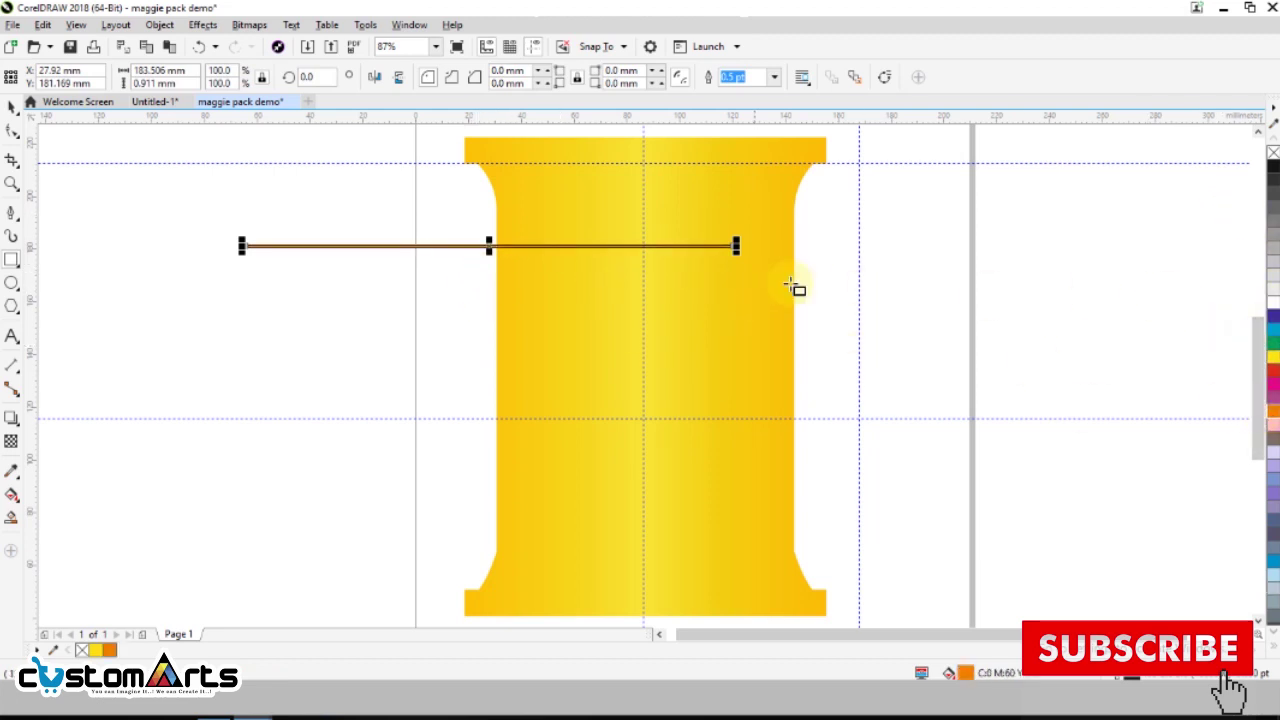
pyautogui.rightClick(1273, 152)
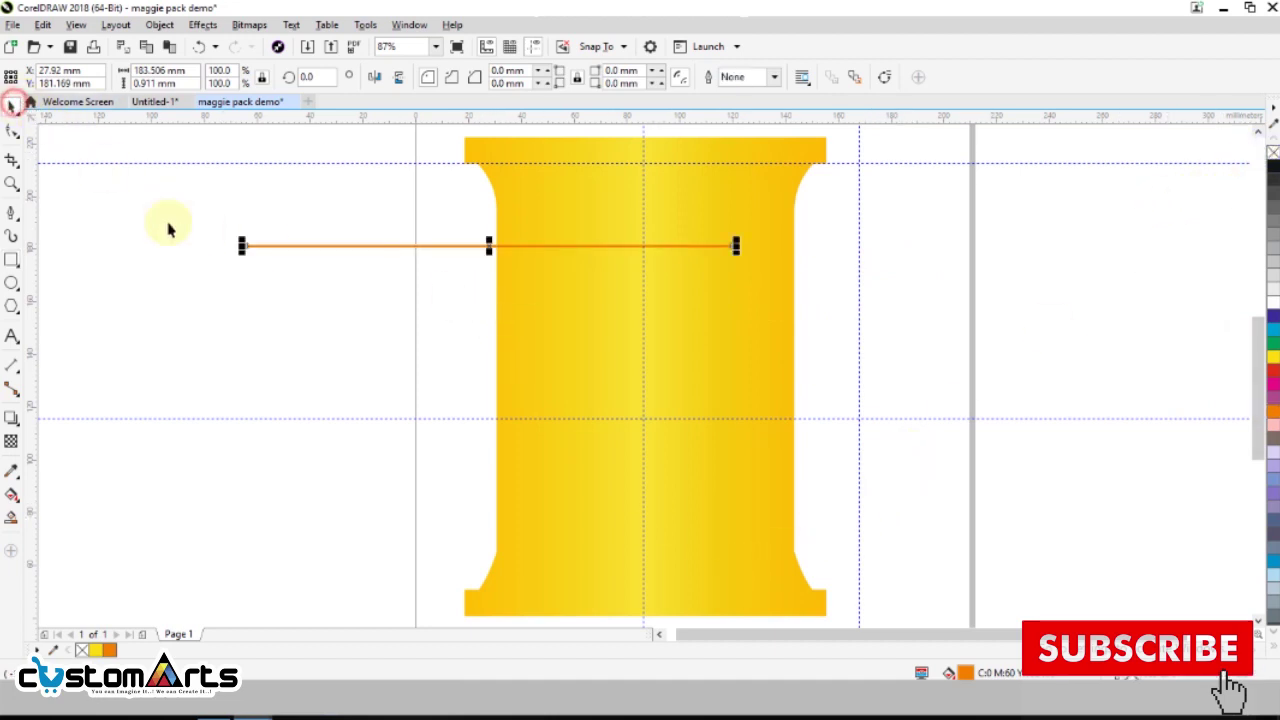
# - Change the thin strip's fill to a deeper orange, C 0, M 64, Y 100, K 0
pyautogui.click(334, 262)
pyautogui.click(335, 246)
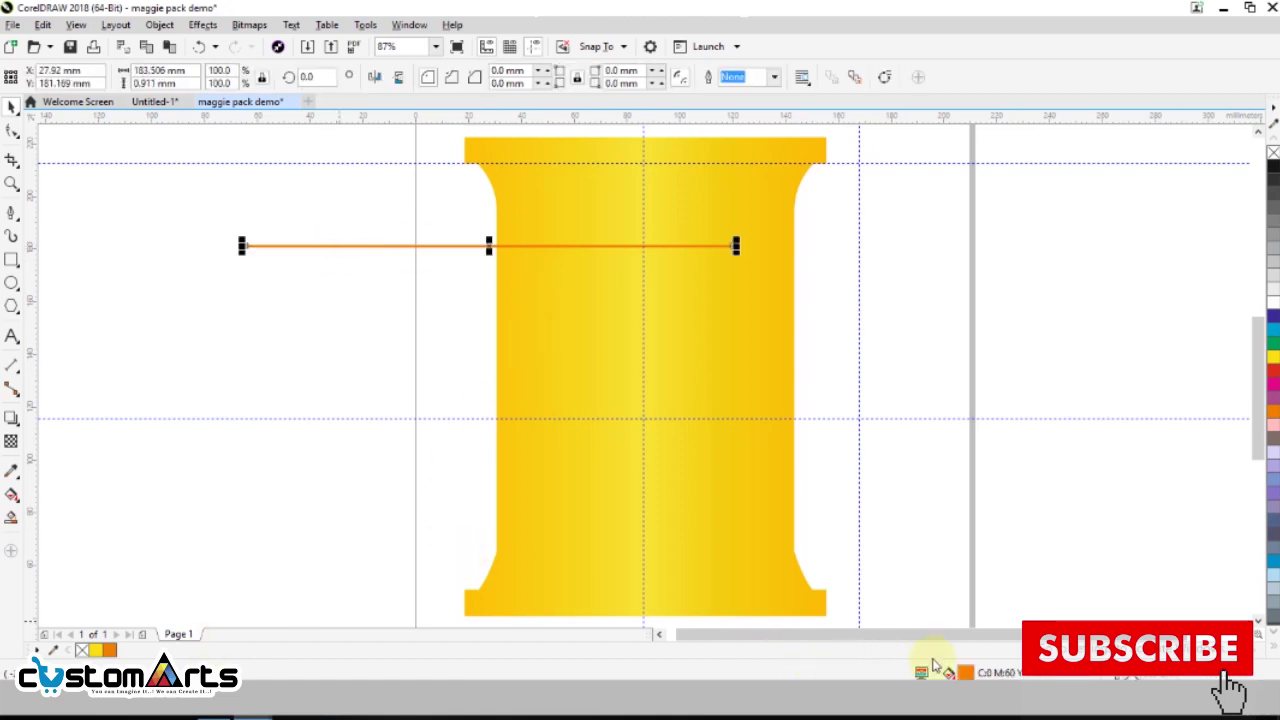
pyautogui.doubleClick(960, 672)
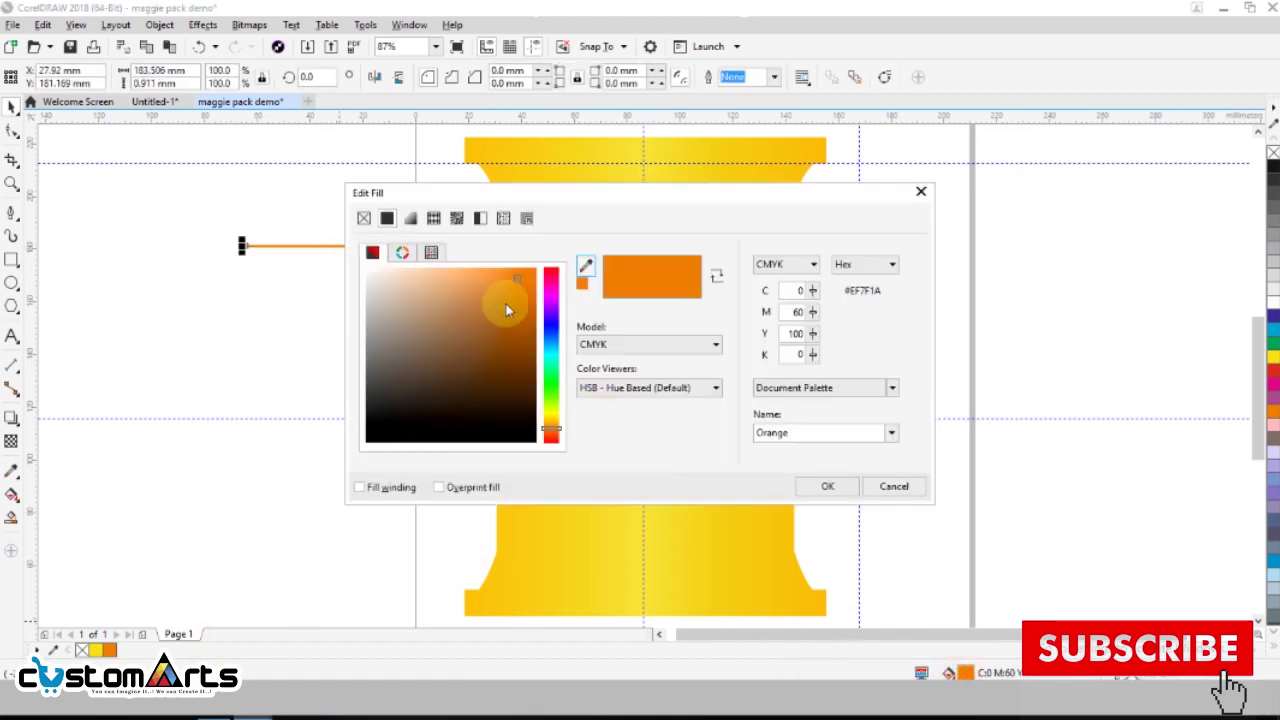
pyautogui.click(534, 278)
pyautogui.moveTo(534, 278)
pyautogui.mouseDown()
pyautogui.moveTo(533, 290)
pyautogui.moveTo(533, 279)
pyautogui.mouseUp()
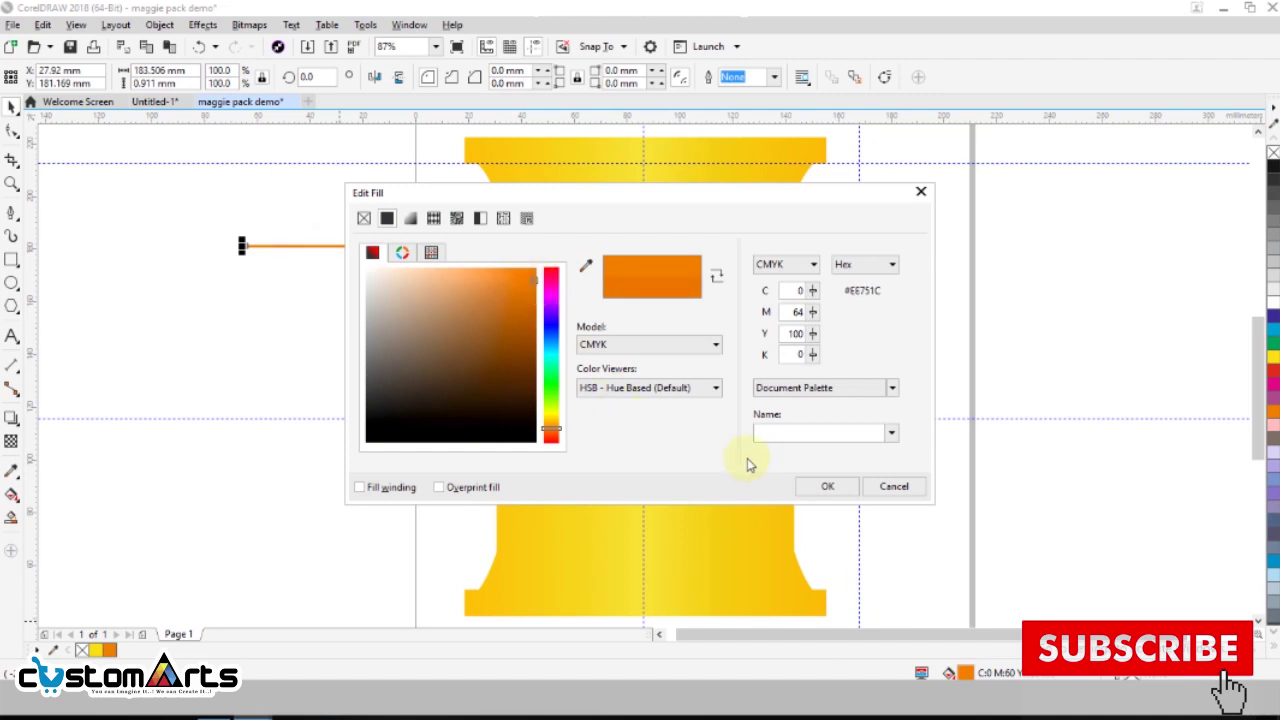
pyautogui.click(820, 488)
# - Move the orange strip onto the upper rim just above the horizontal guideline and stack five evenly spaced copies upward
pyautogui.moveTo(352, 247); pyautogui.dragTo(524, 162)
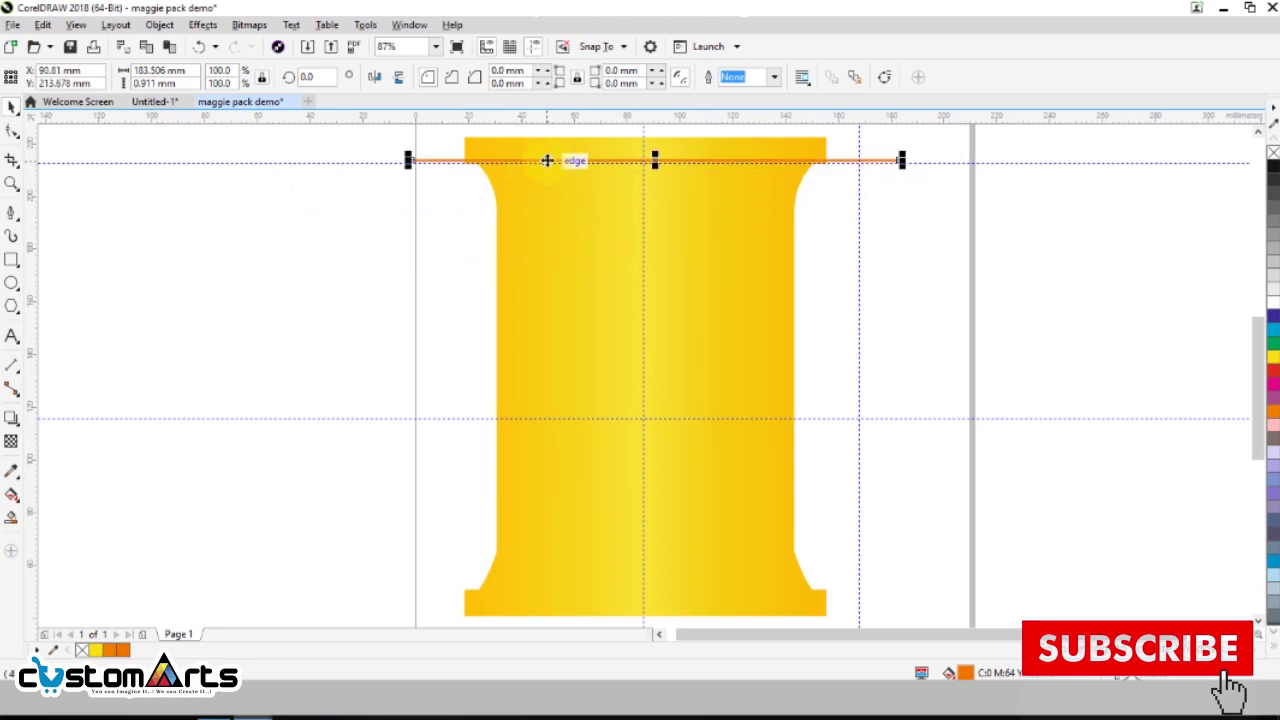
pyautogui.click(547, 161)
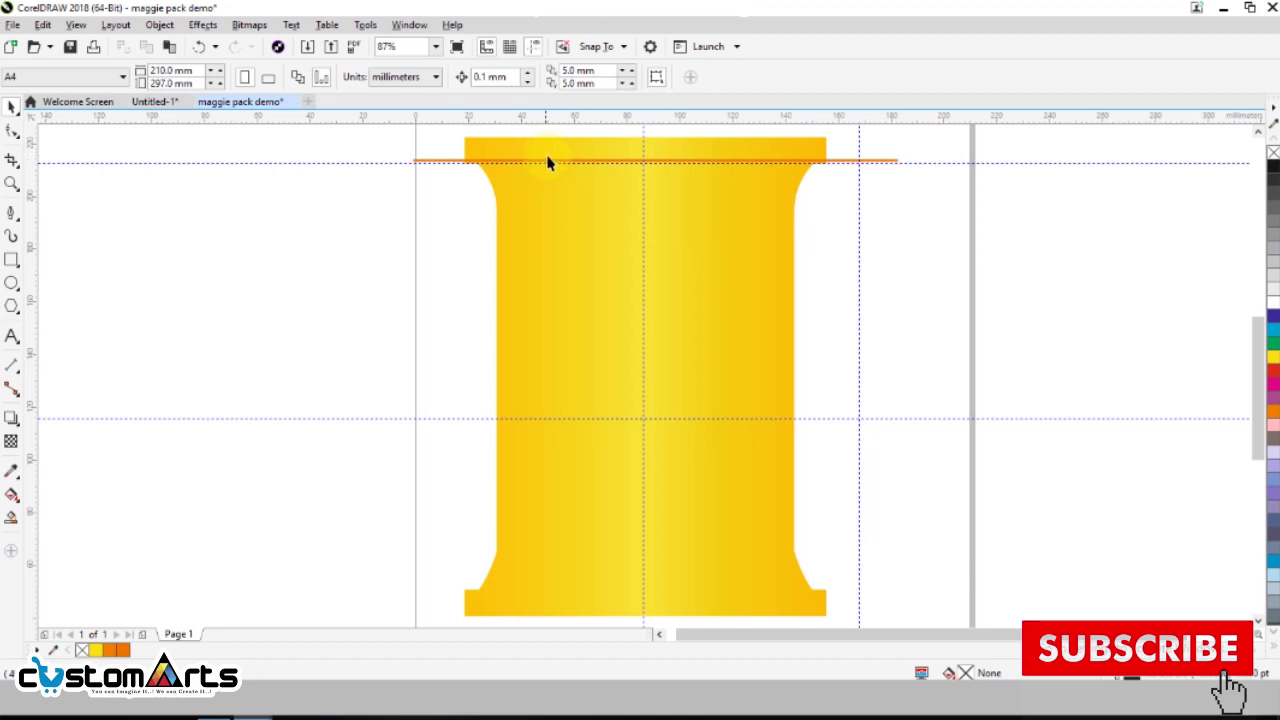
pyautogui.scroll(2, 549, 158)
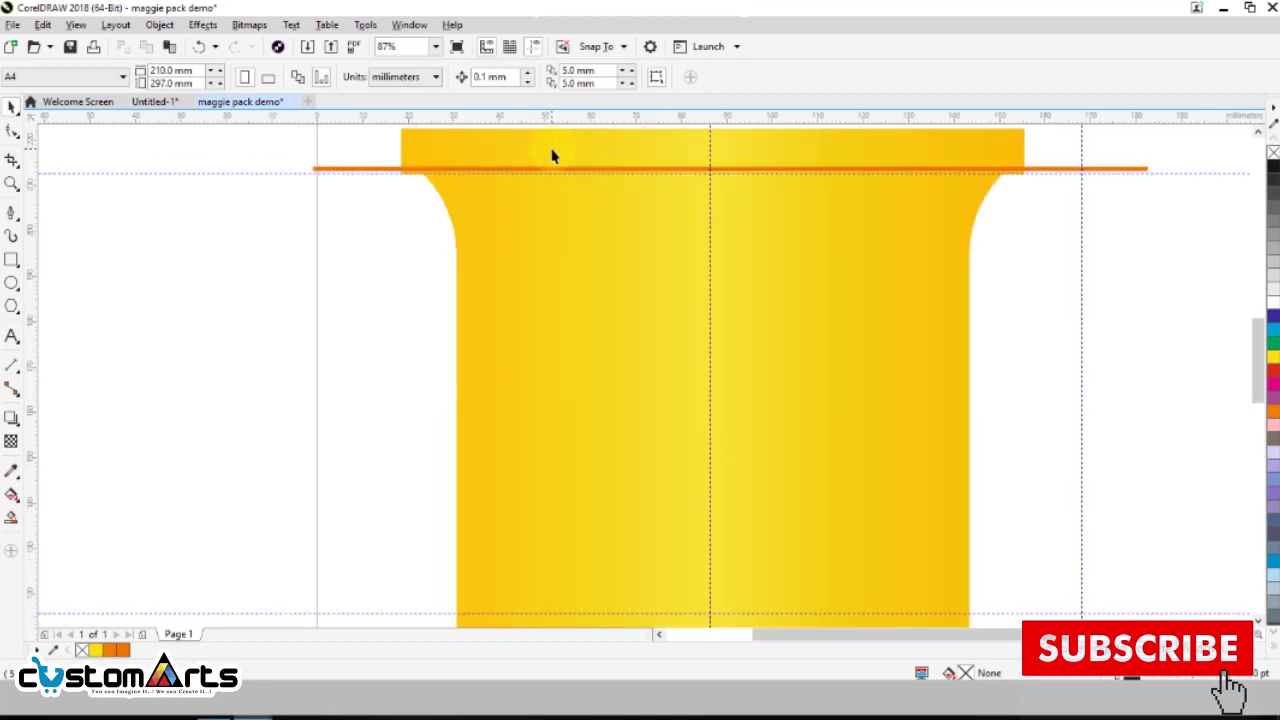
pyautogui.click(1260, 133)
pyautogui.click(765, 270)
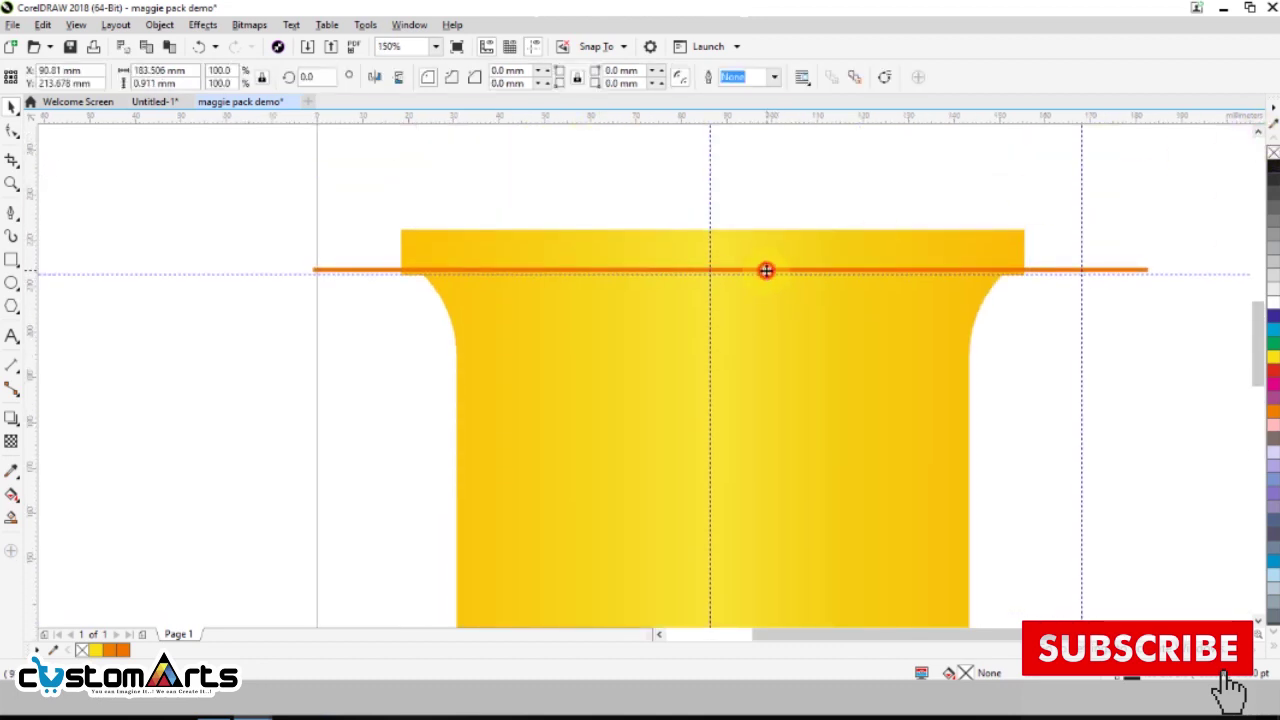
pyautogui.moveTo(762, 265); pyautogui.dragTo(766, 263)
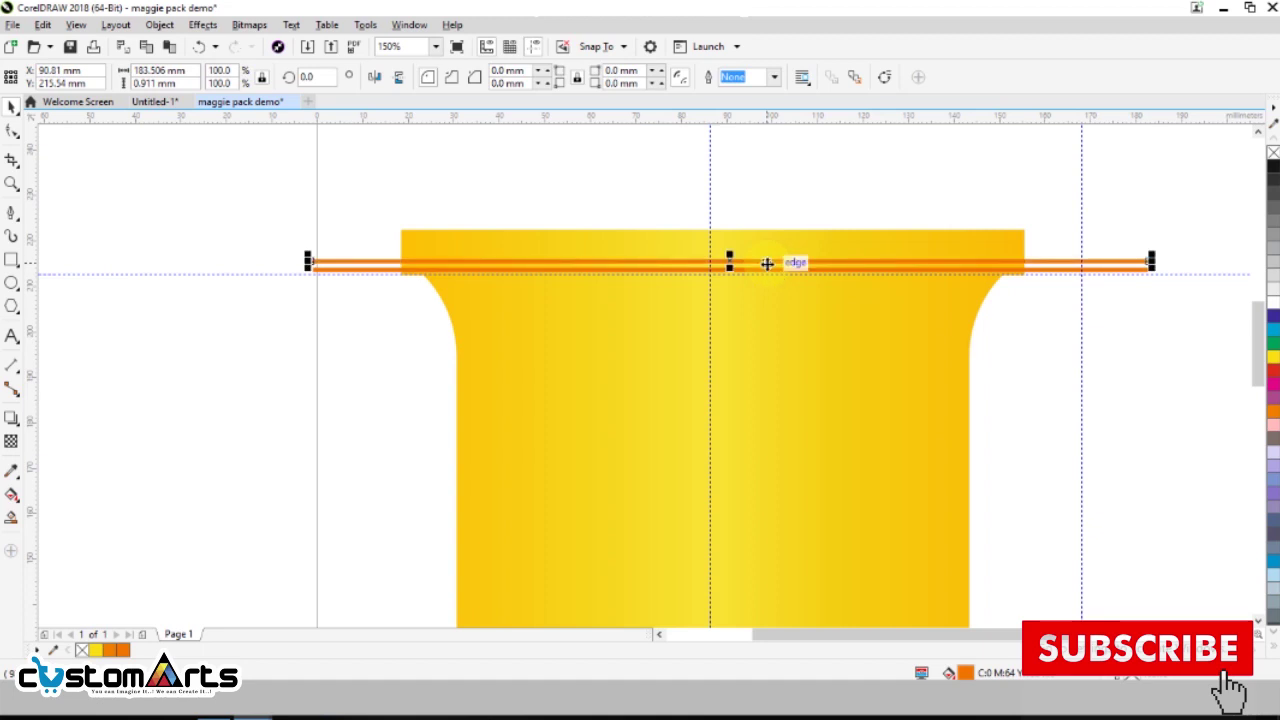
pyautogui.hotkey('ctrl', 'r')
pyautogui.hotkey('ctrl', 'r')
pyautogui.hotkey('ctrl', 'r')
pyautogui.hotkey('ctrl', 'r')
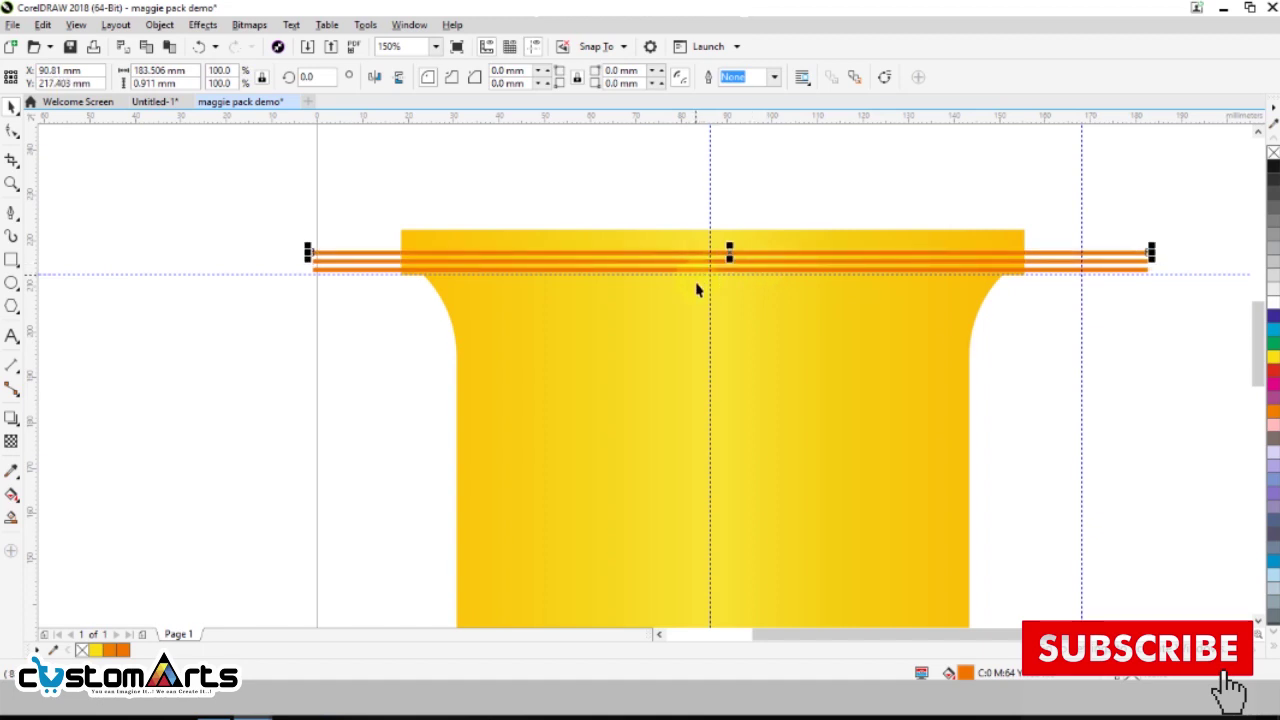
# - Group the six stacked strips and place a duplicate of the group over the spool's lower rim
pyautogui.click(266, 177)
pyautogui.moveTo(283, 198); pyautogui.dragTo(1176, 298)
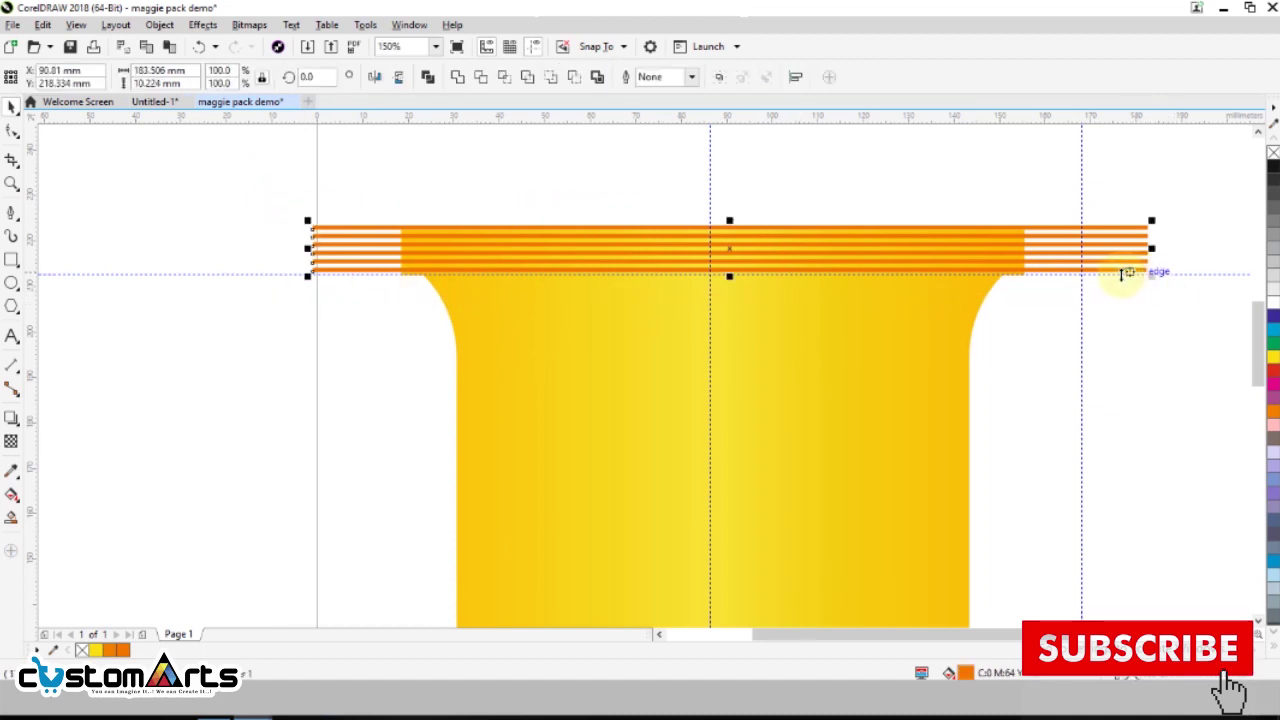
pyautogui.scroll(-2, 1074, 263)
pyautogui.moveTo(848, 153); pyautogui.dragTo(849, 271)
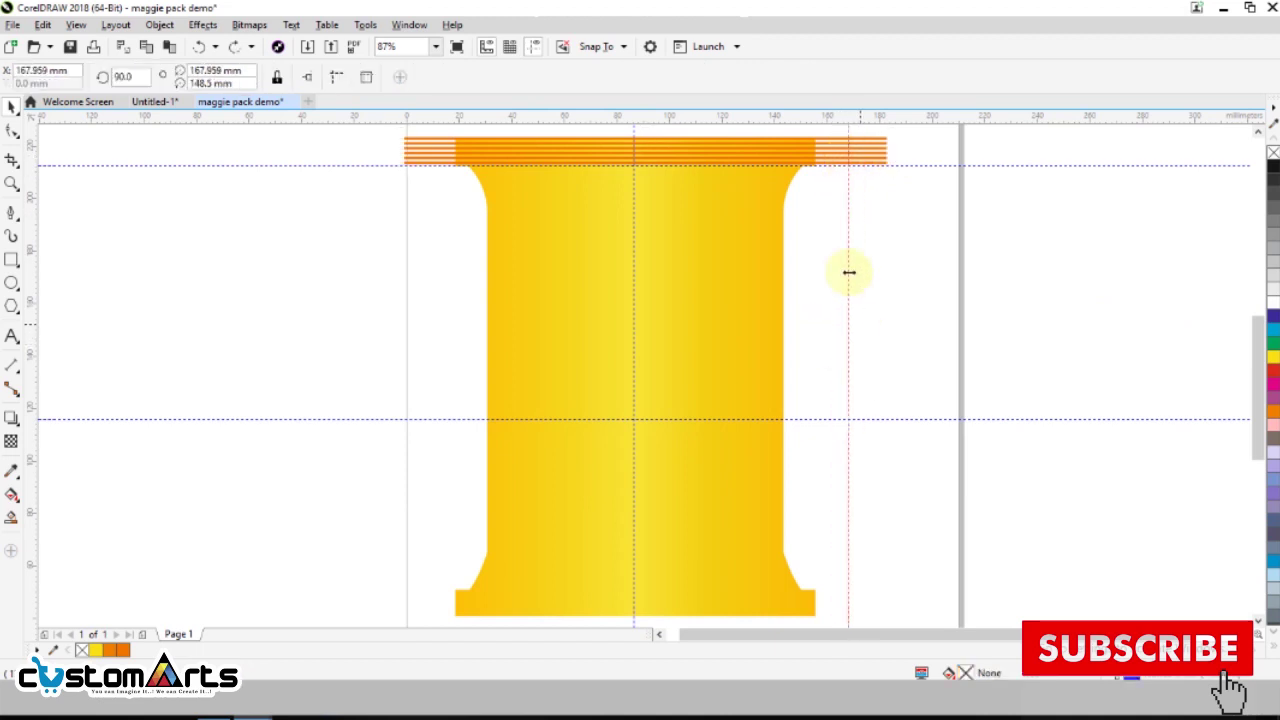
pyautogui.click(883, 145)
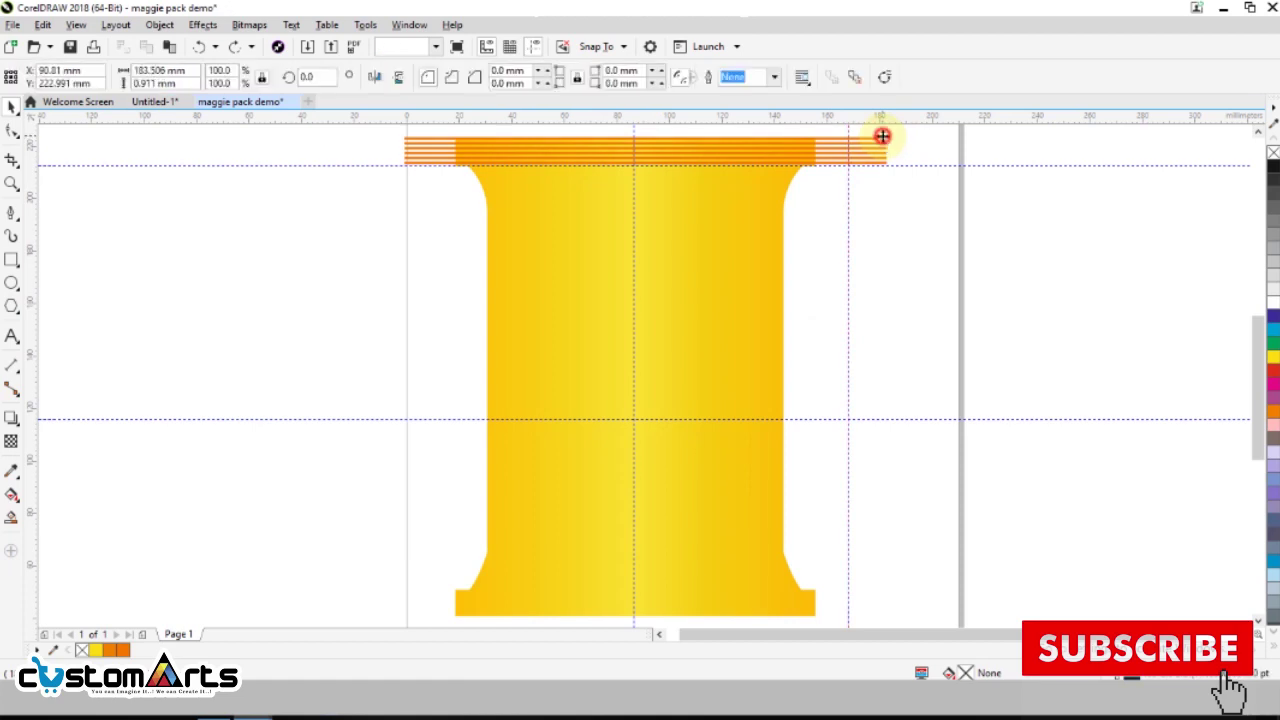
pyautogui.moveTo(914, 129); pyautogui.dragTo(421, 608)
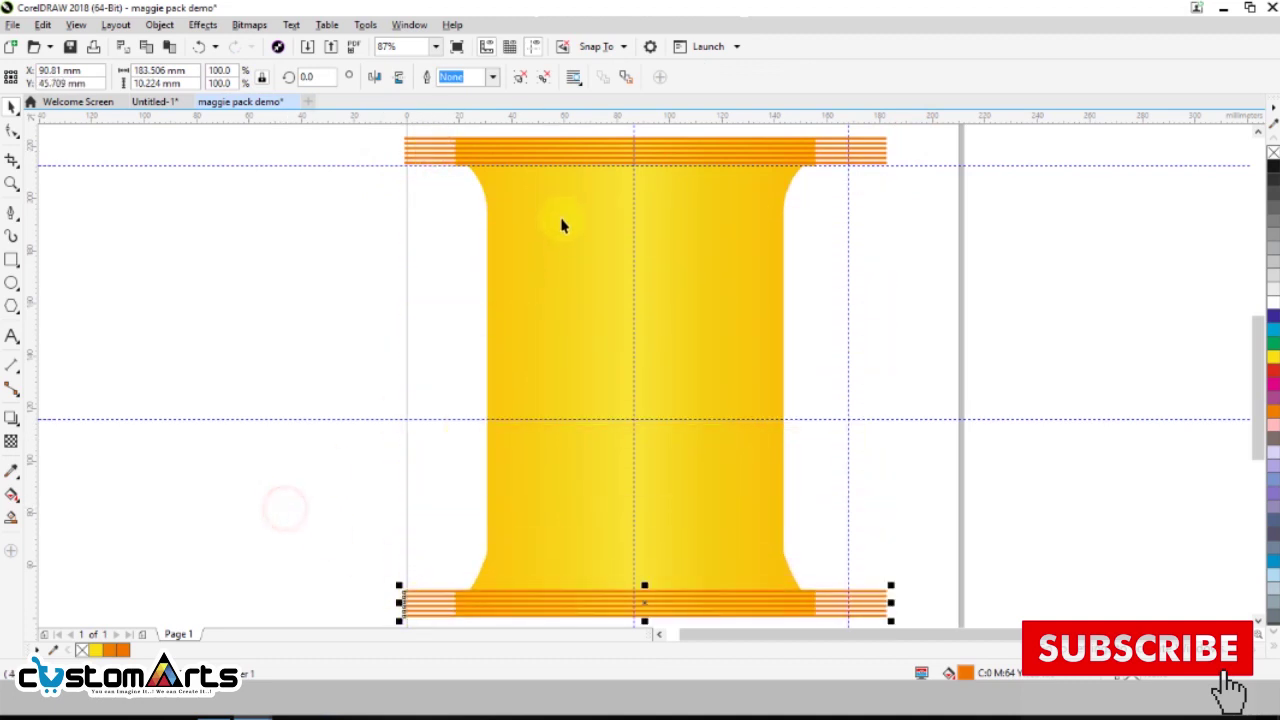
# - PowerClip the upper strip group inside the yellow spool shape
pyautogui.click(534, 160)
pyautogui.rightClick(534, 160)
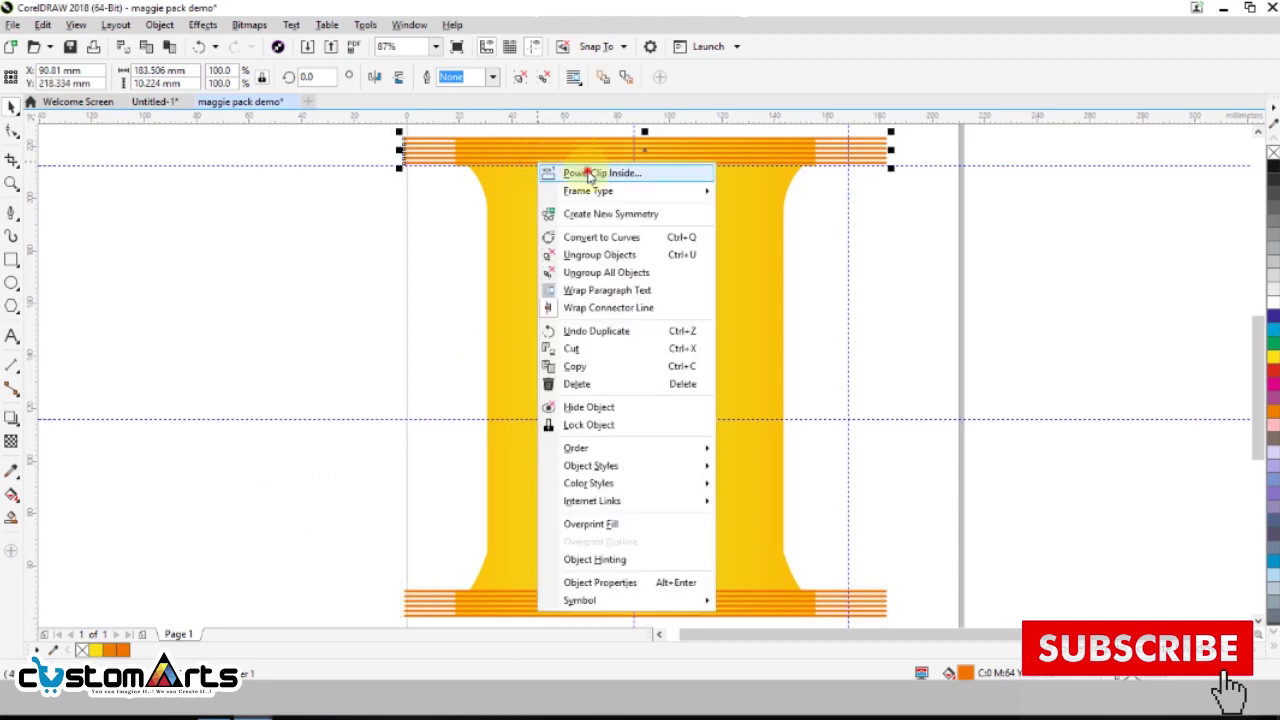
pyautogui.click(587, 172)
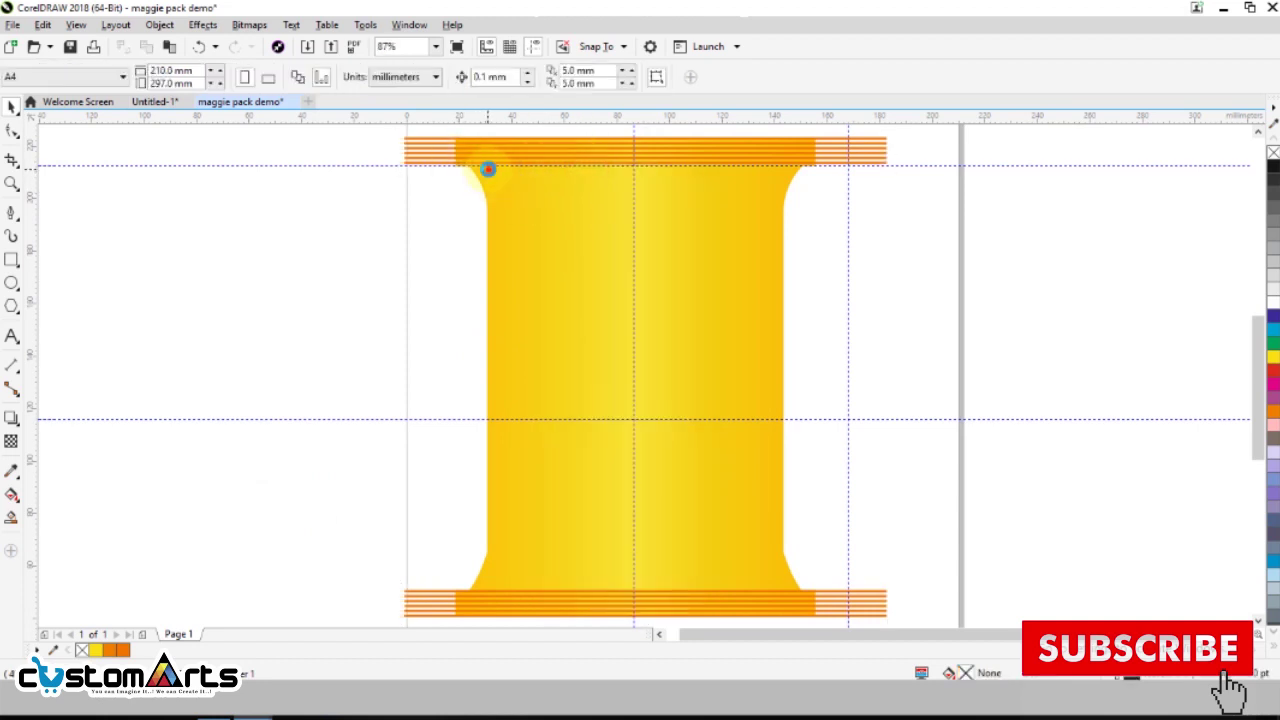
pyautogui.click(483, 171)
pyautogui.click(379, 362)
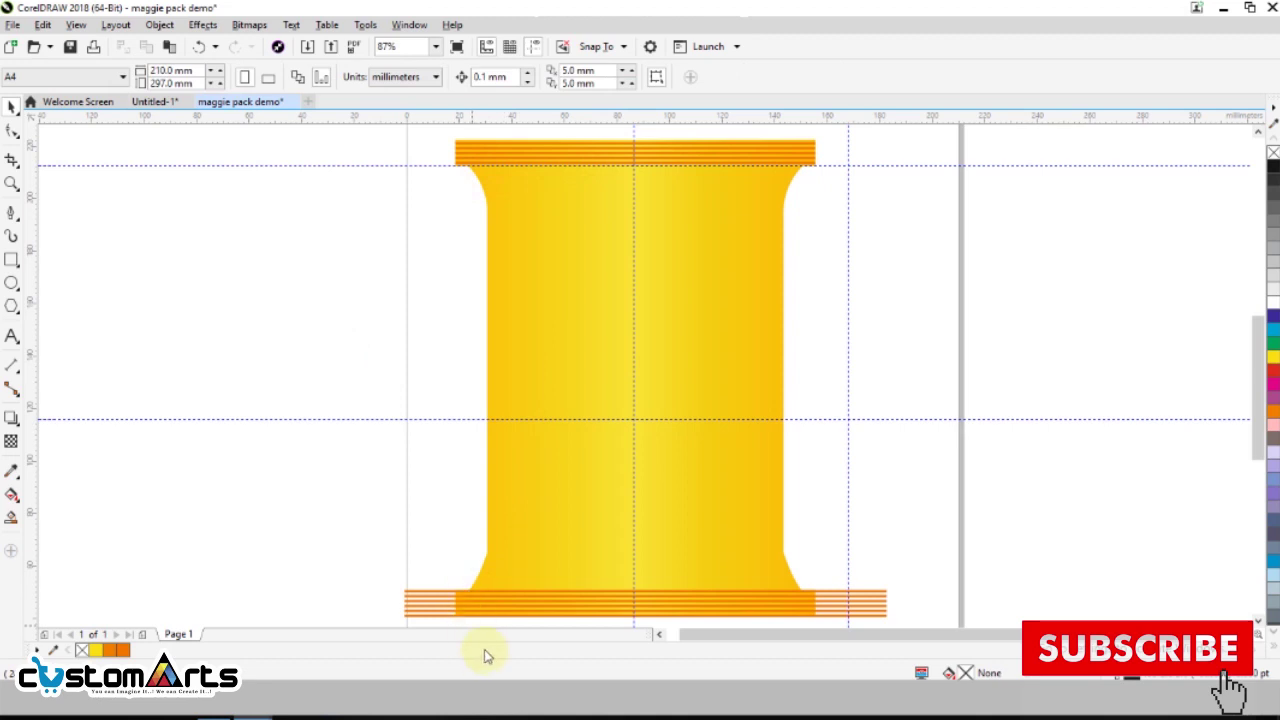
# - PowerClip the lower strip group inside the yellow spool shape
pyautogui.click(523, 609)
pyautogui.rightClick(523, 609)
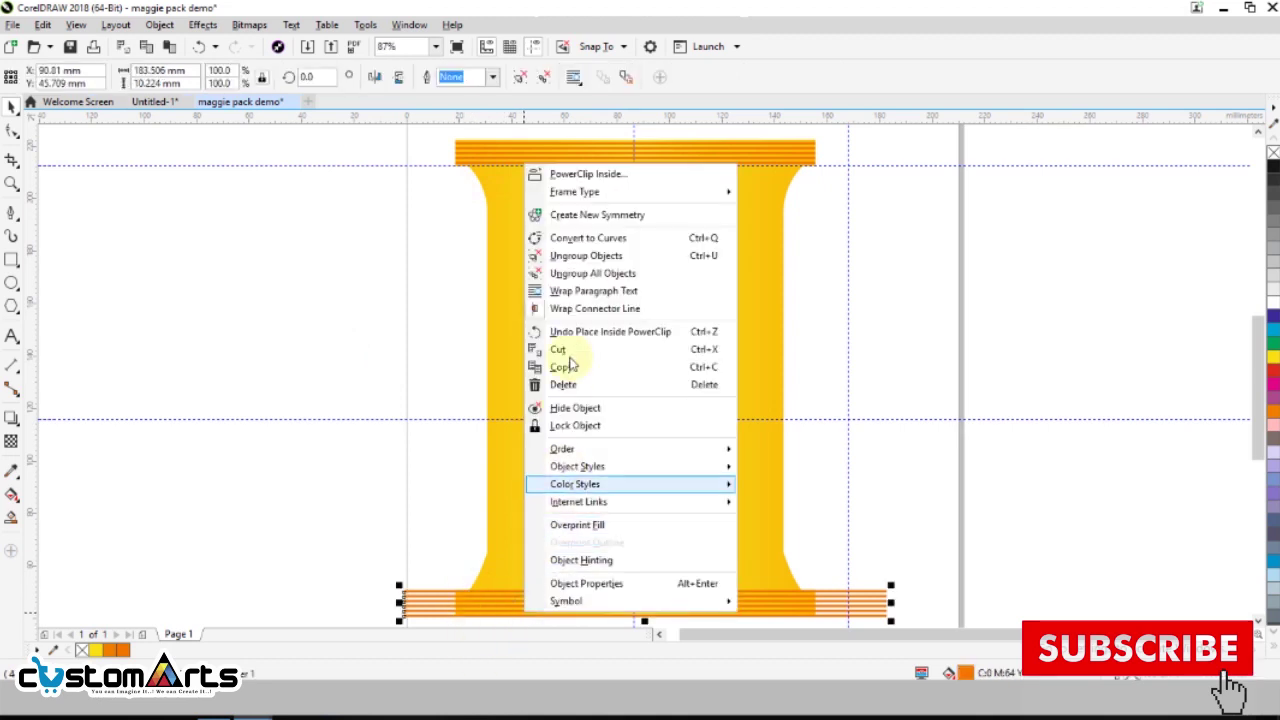
pyautogui.click(595, 174)
pyautogui.click(518, 572)
pyautogui.click(205, 490)
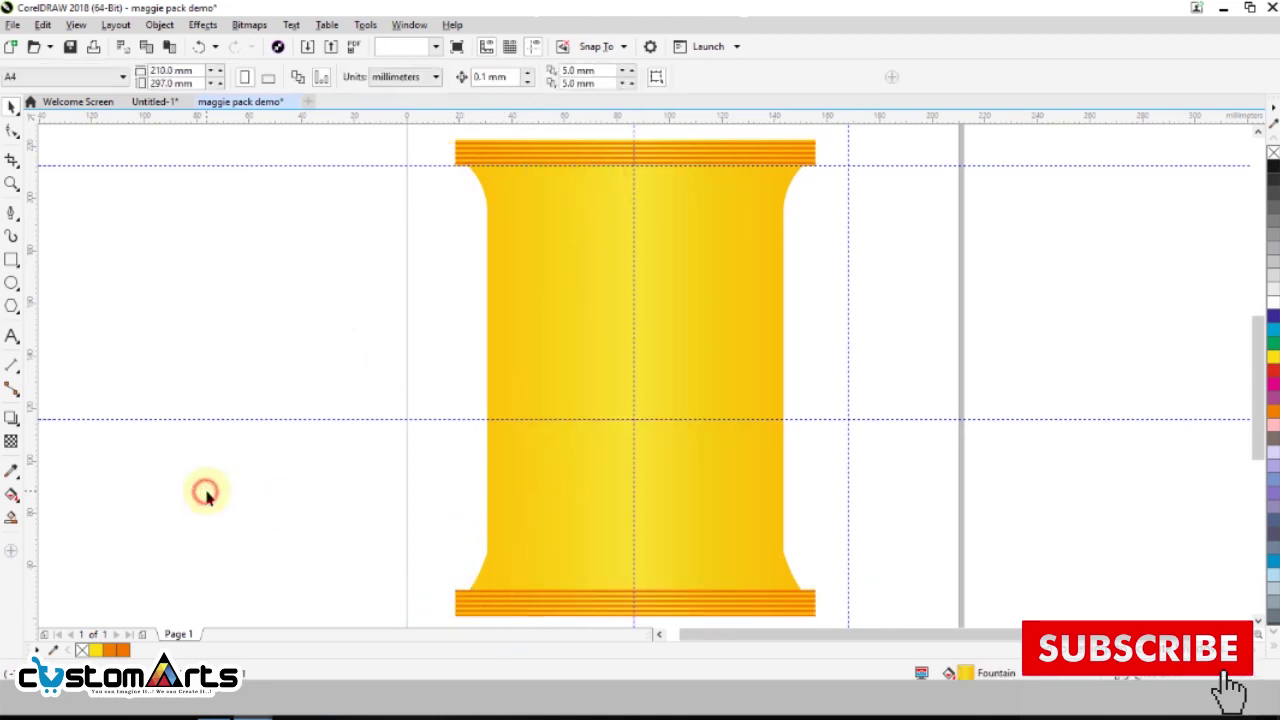
# - Recolour the ridge group clipped onto the spool's upper rim from the document palette in yellow
pyautogui.click(652, 153)
pyautogui.click(922, 203)
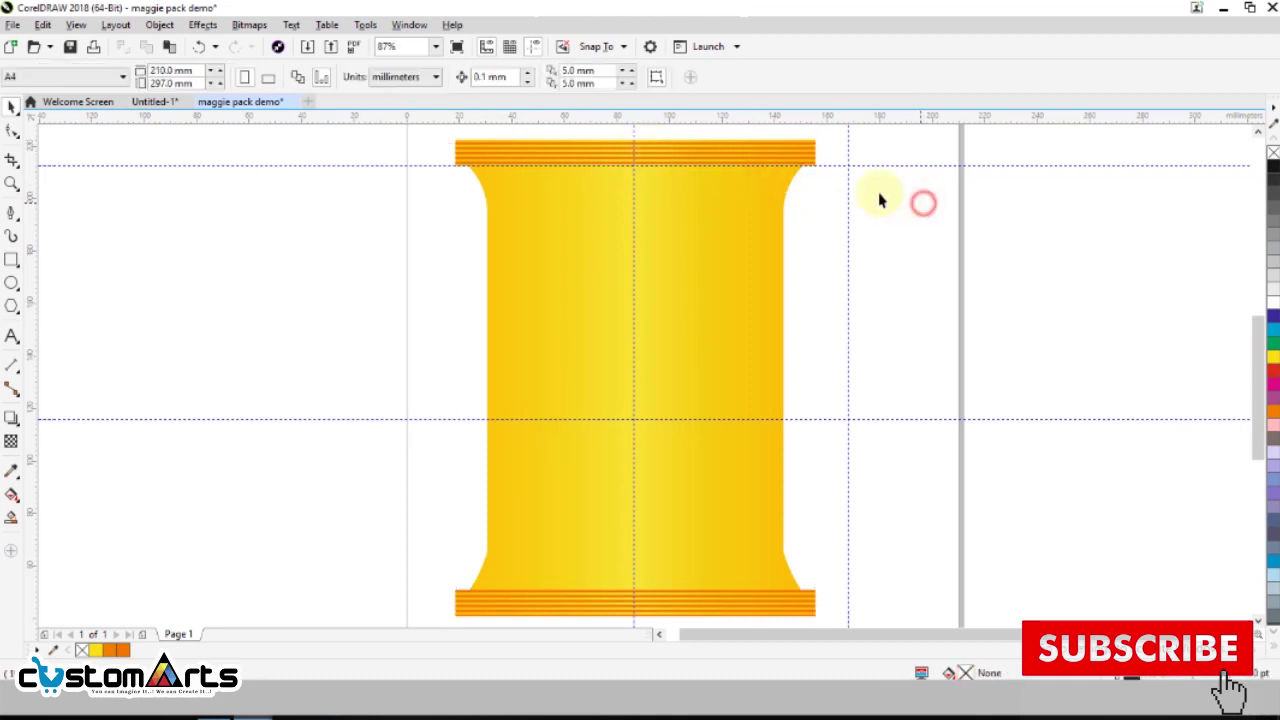
pyautogui.click(731, 151)
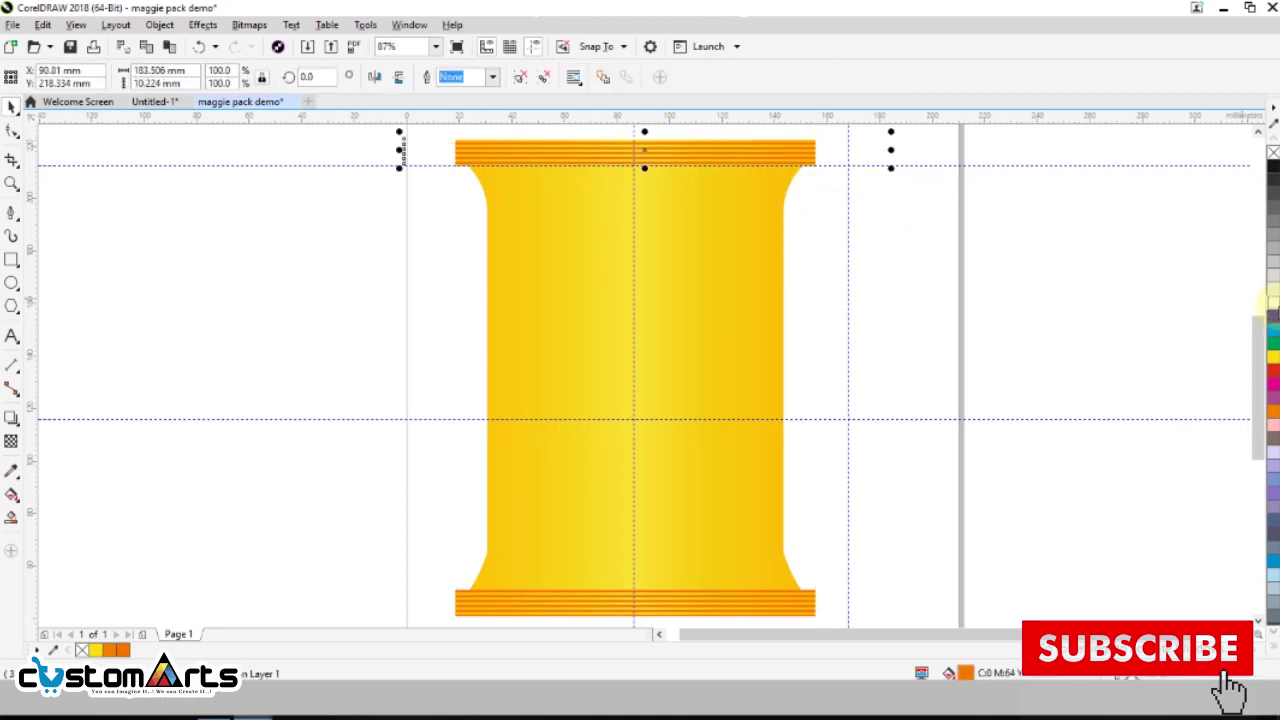
pyautogui.click(98, 652)
pyautogui.click(107, 650)
pyautogui.click(97, 651)
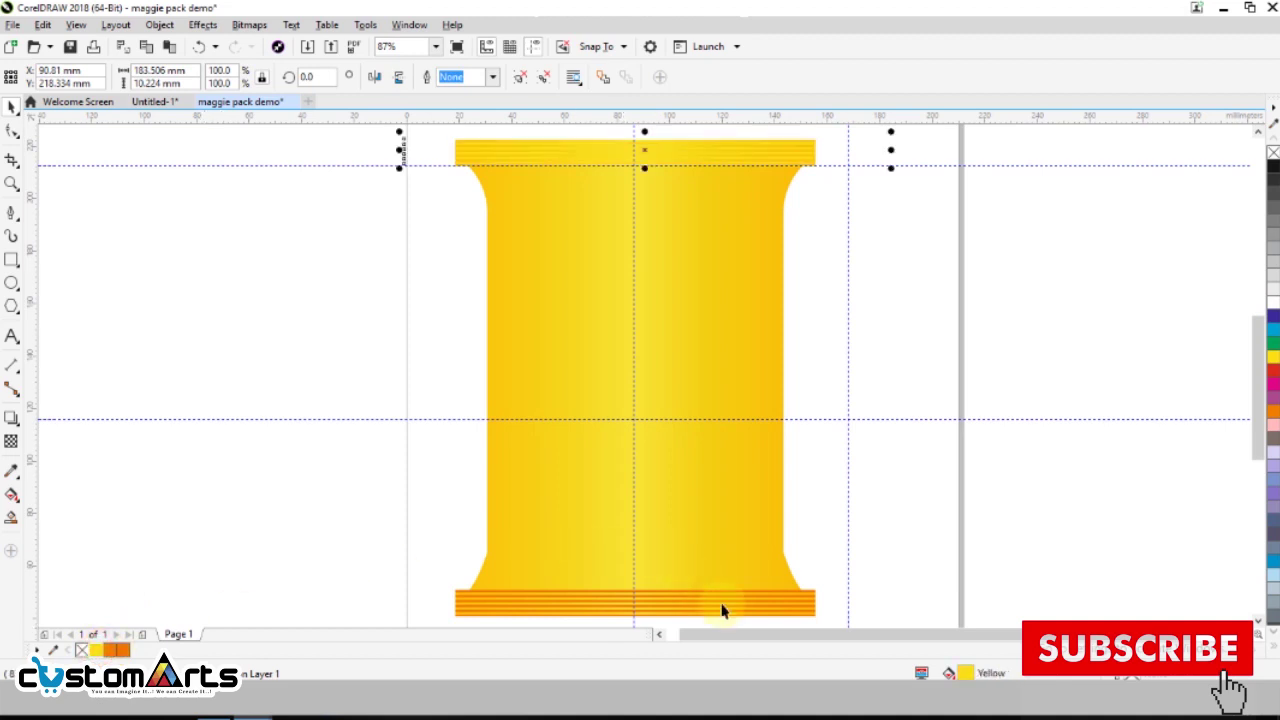
# - Recolour the ridge group clipped onto the spool's lower rim yellow to match the upper one
pyautogui.click(643, 602)
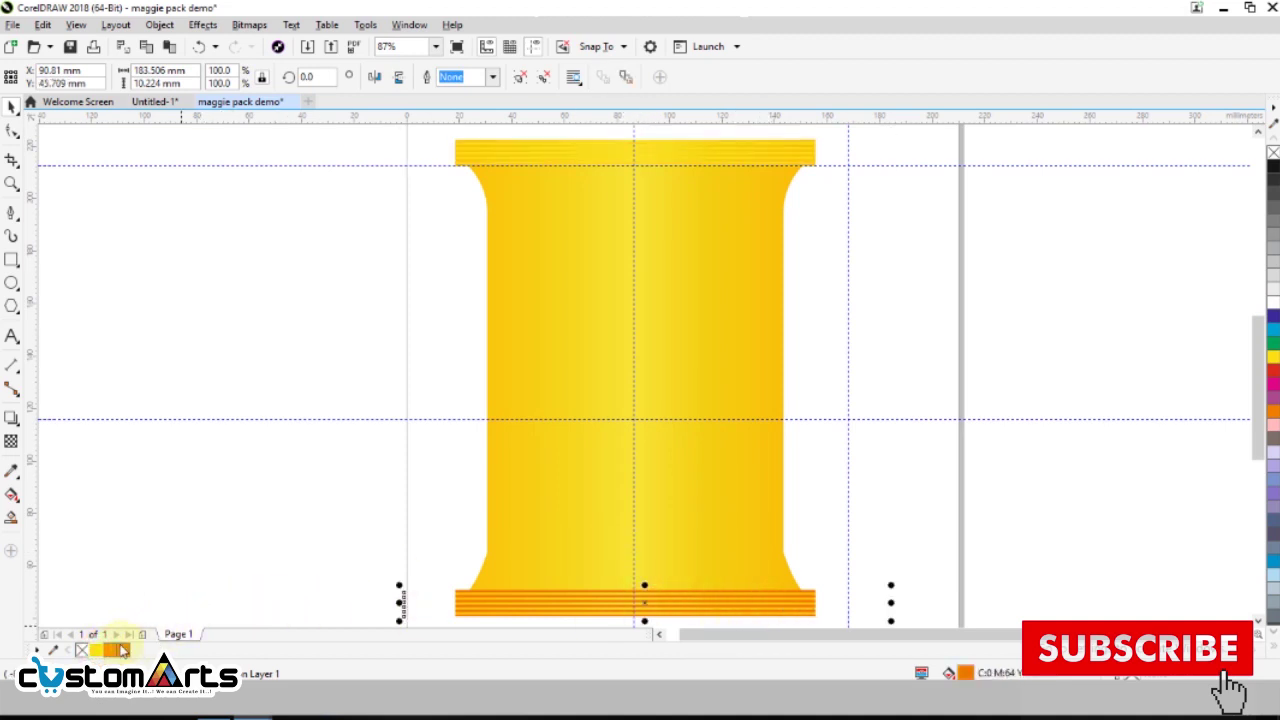
pyautogui.click(97, 651)
pyautogui.click(166, 558)
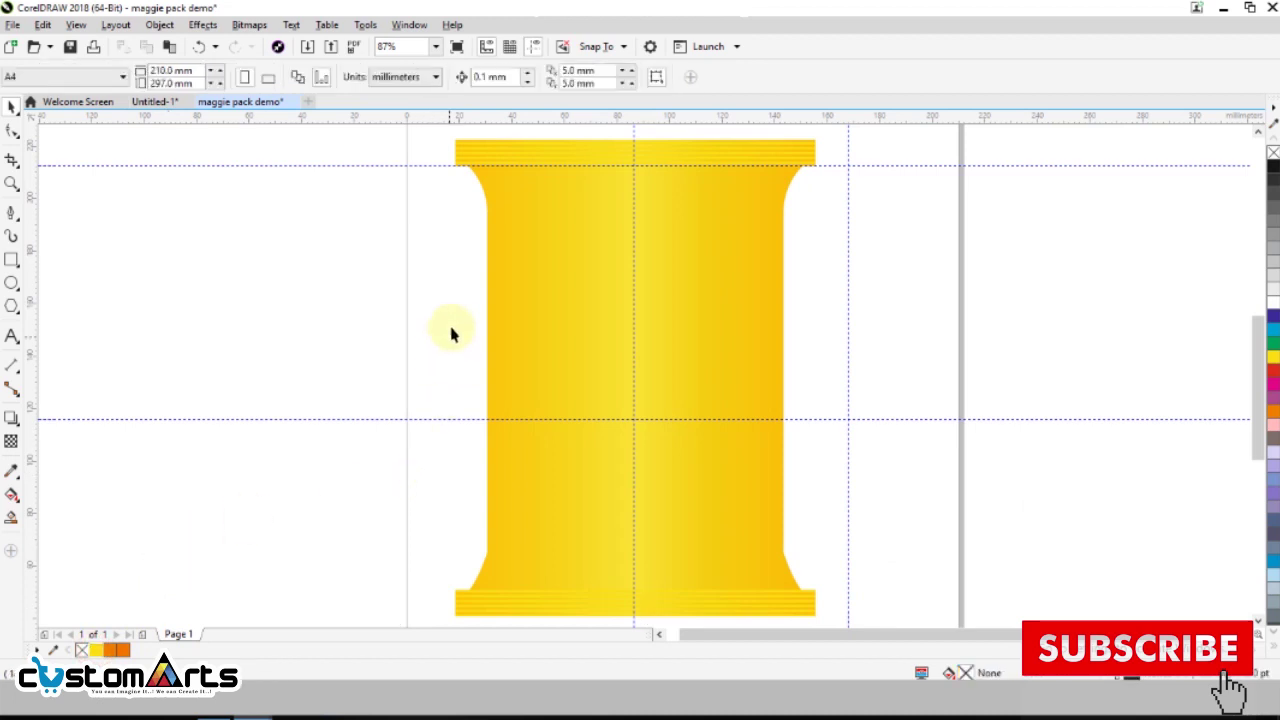
pyautogui.click(532, 296)
pyautogui.click(281, 263)
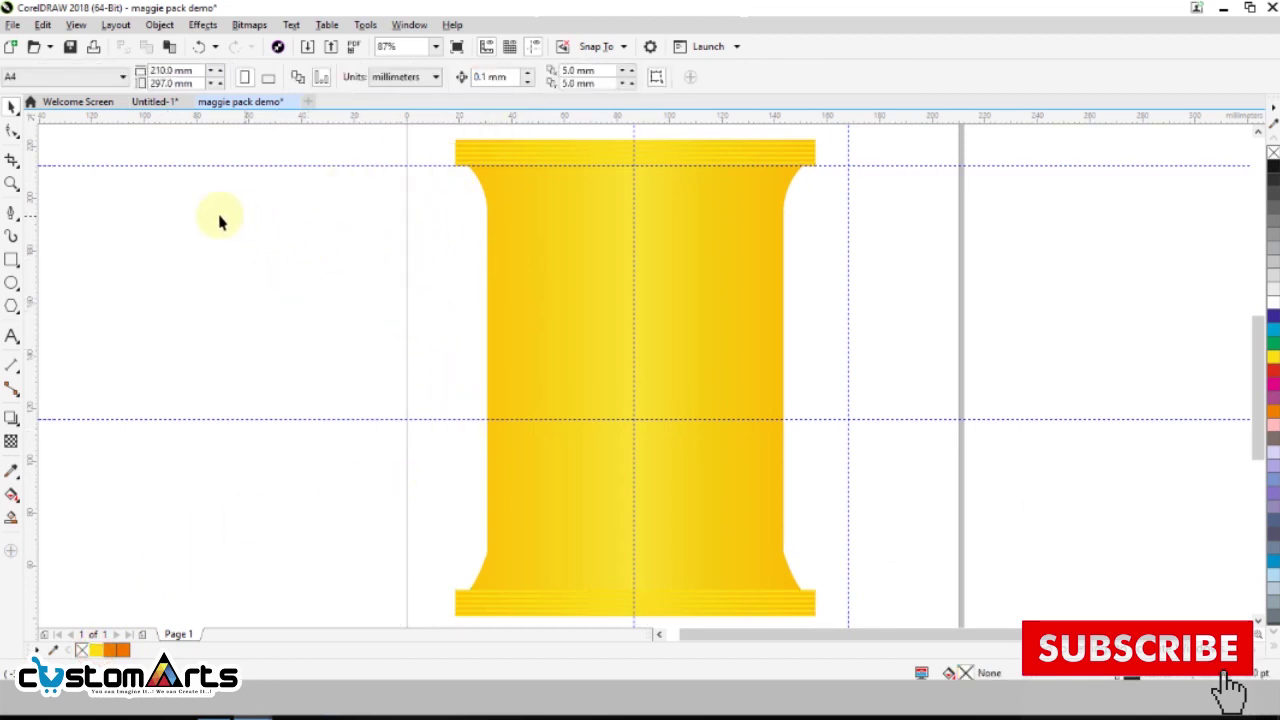
# - Draw a closed, tapering highlight shape about 32 mm wide and 98 mm tall along the spool's upper left side with the Pen tool
pyautogui.click(8, 213)
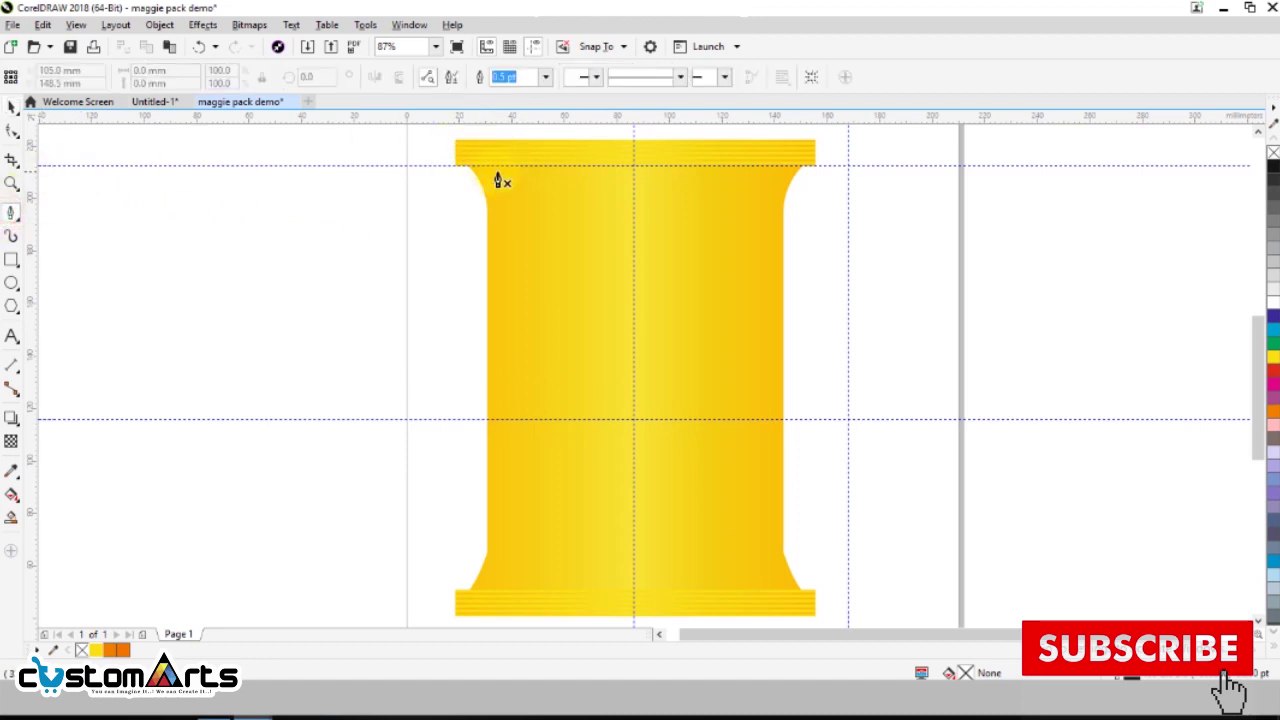
pyautogui.click(498, 175)
pyautogui.click(585, 175)
pyautogui.click(535, 202)
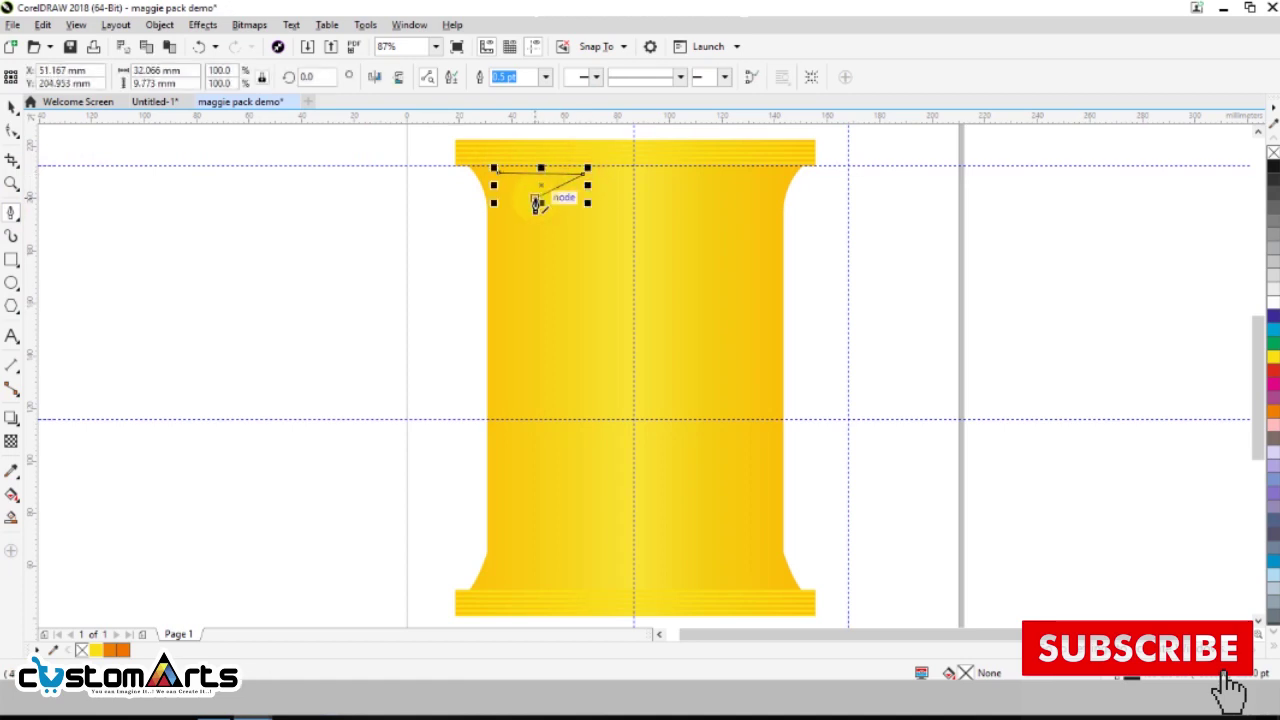
pyautogui.click(524, 272)
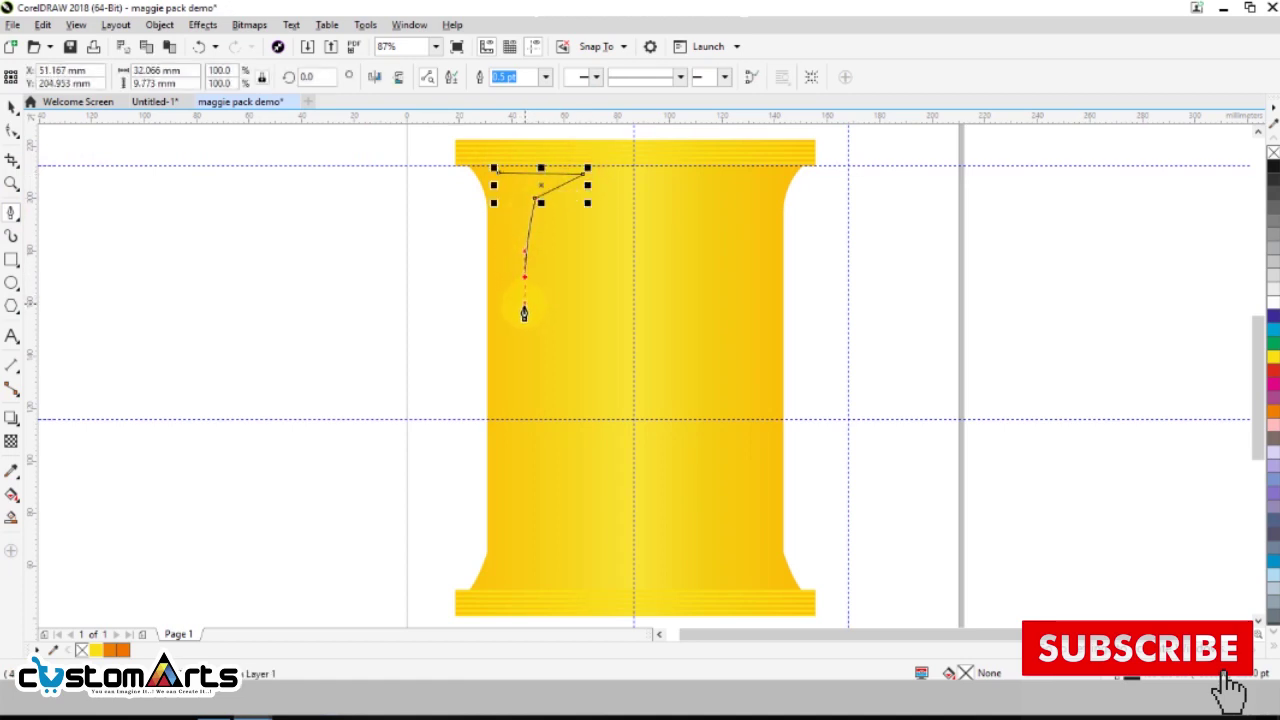
pyautogui.click(523, 365)
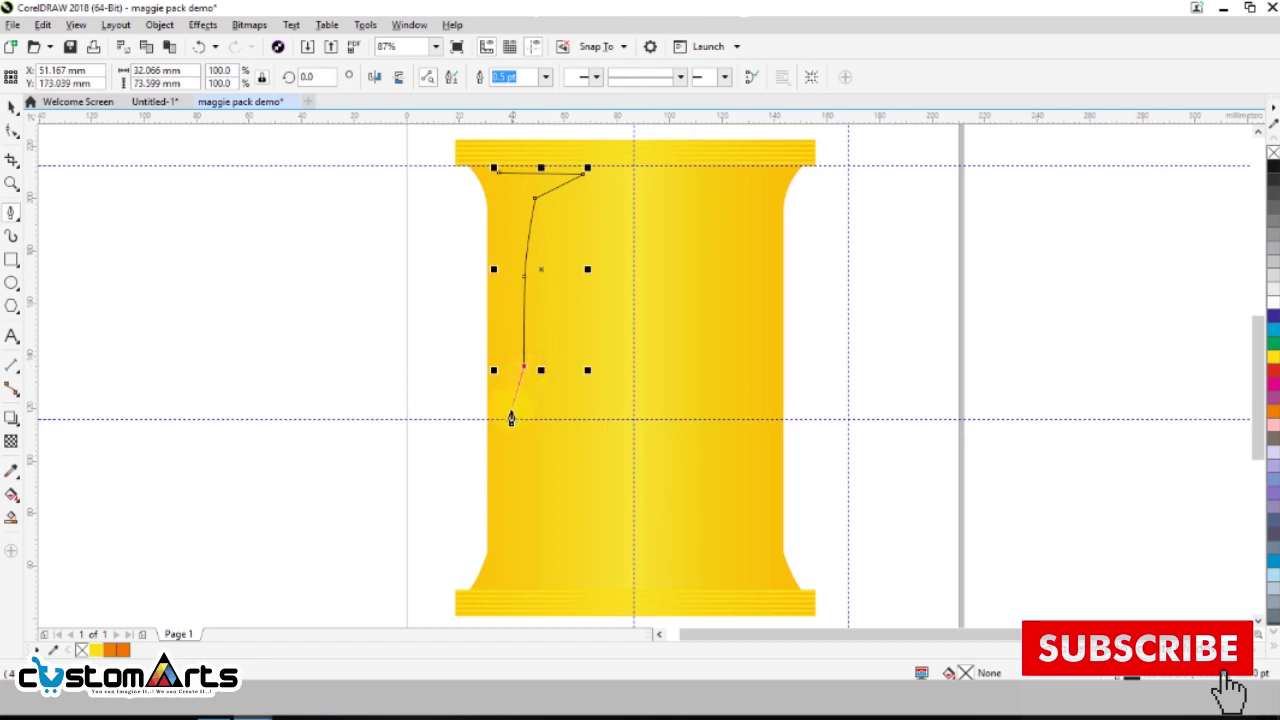
pyautogui.click(511, 430)
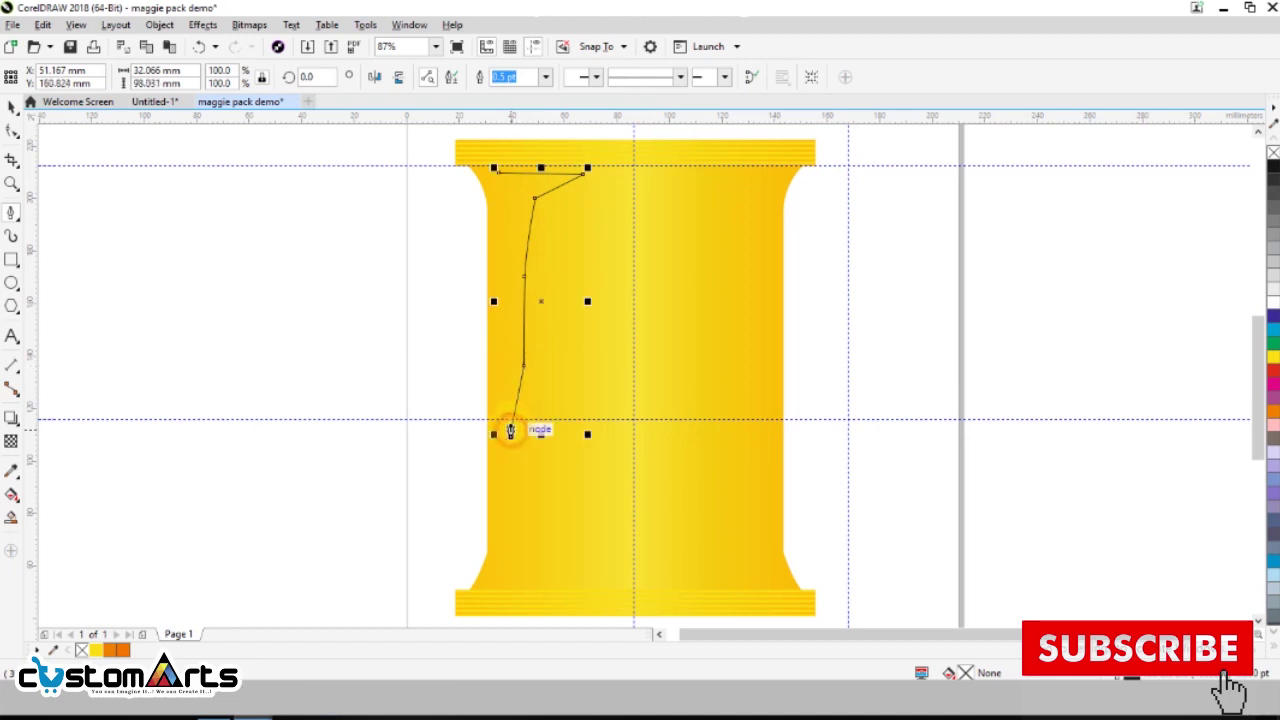
pyautogui.click(508, 307)
pyautogui.click(506, 228)
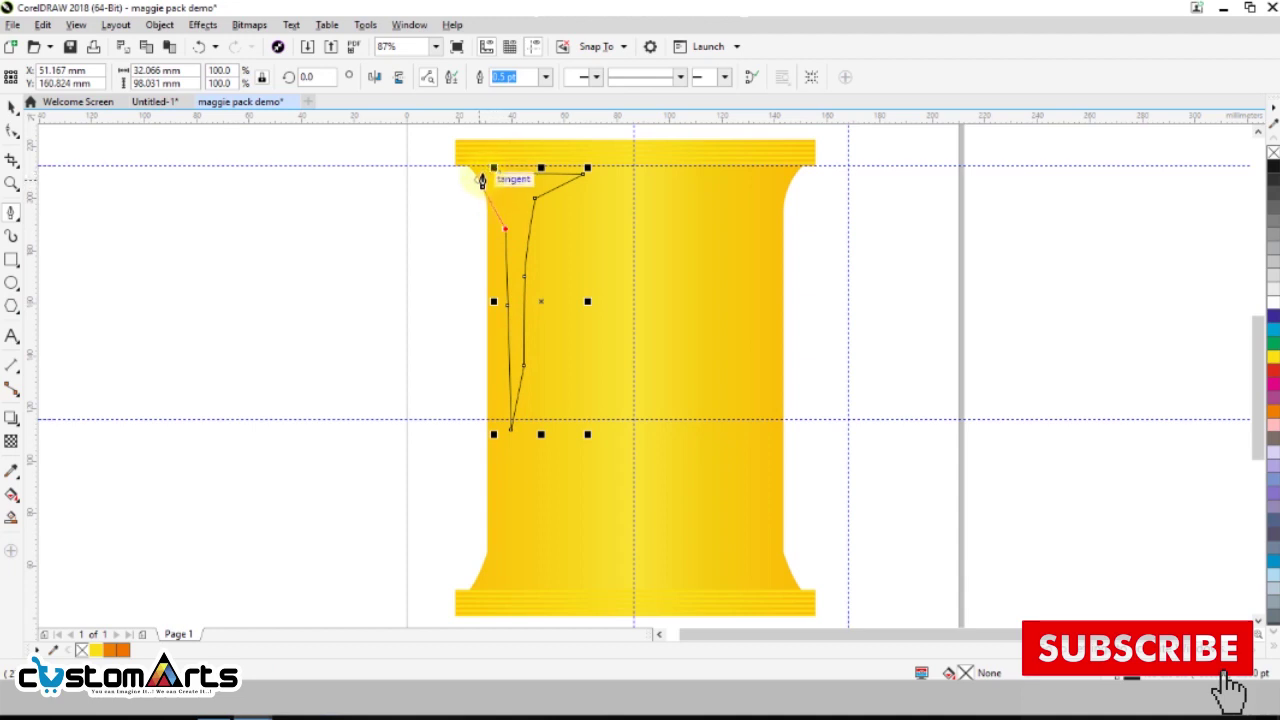
pyautogui.click(492, 176)
pyautogui.hotkey('ctrl', 'z')
pyautogui.click(499, 173)
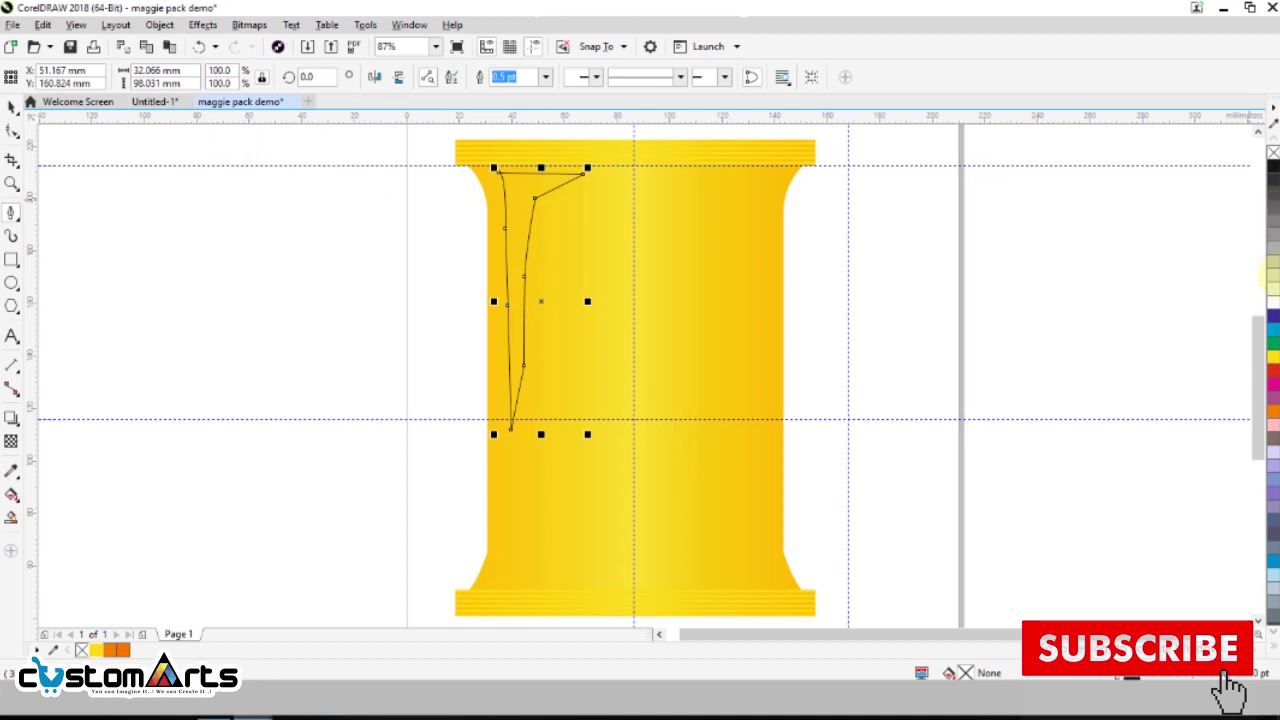
# - Fill the highlight shape white without an outline and convert it to a 300 dpi RGB bitmap with anti-aliasing and transparent background
pyautogui.click(1274, 305)
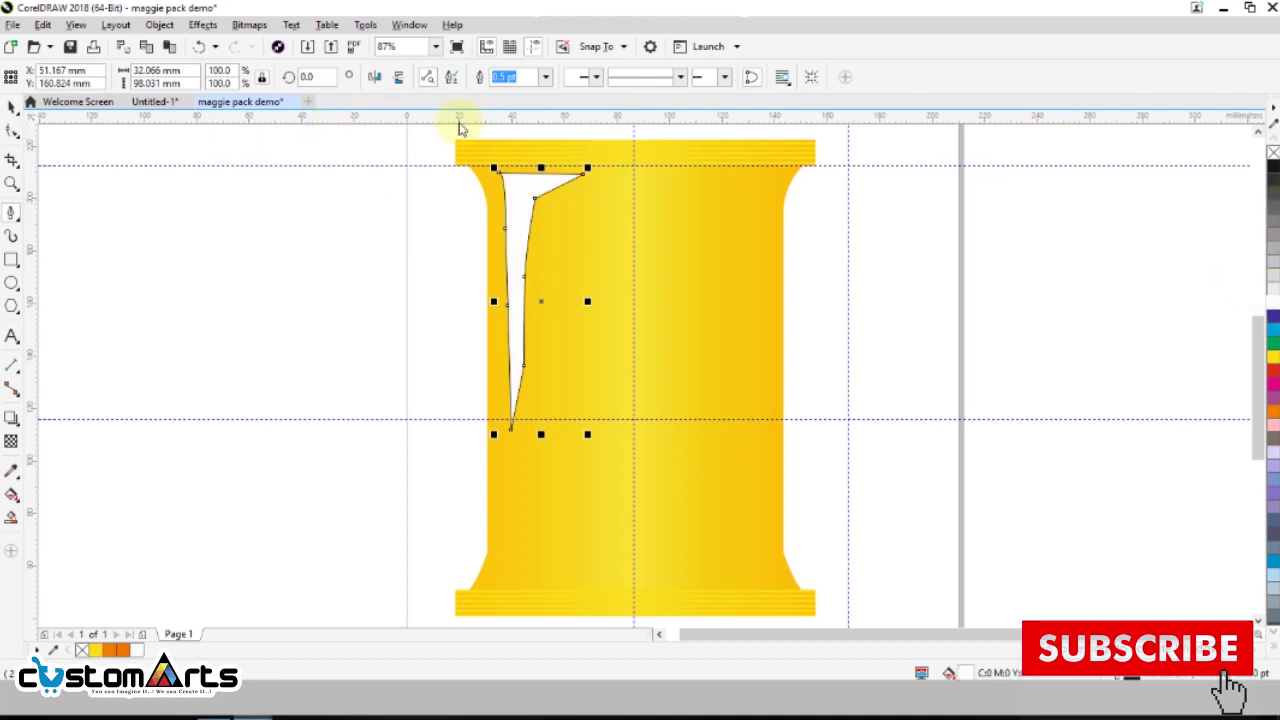
pyautogui.rightClick(1271, 155)
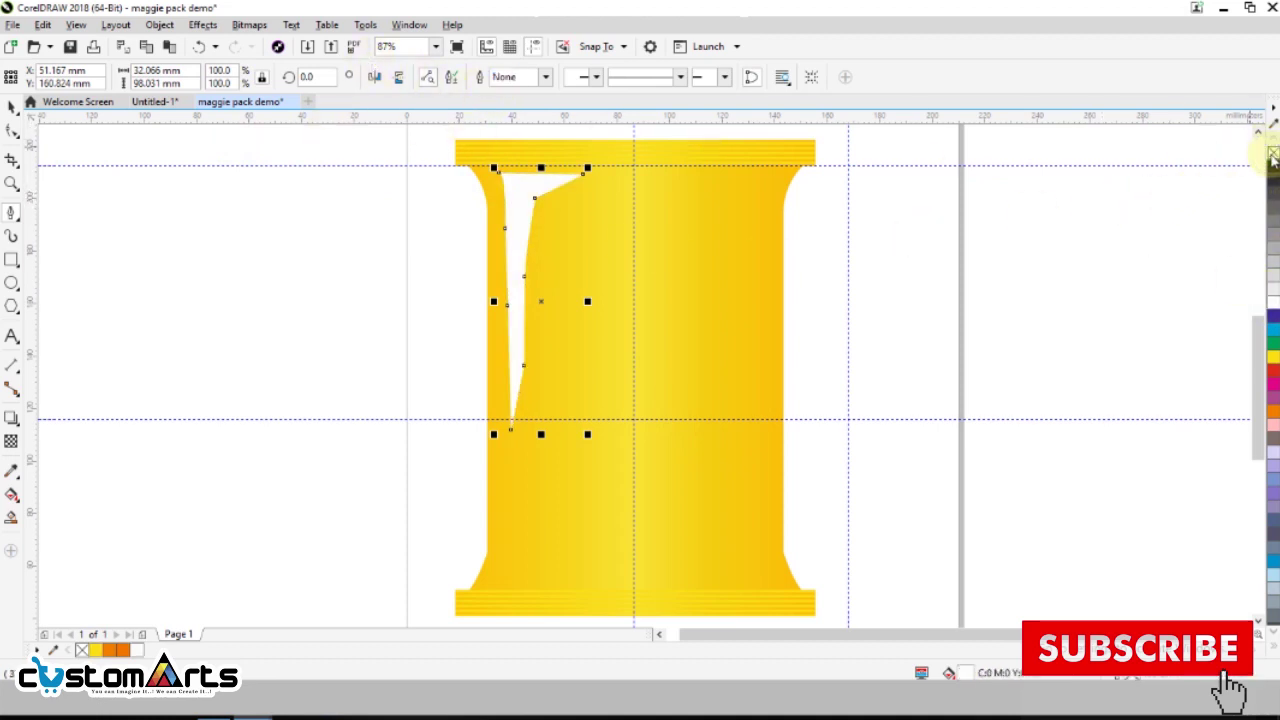
pyautogui.click(252, 24)
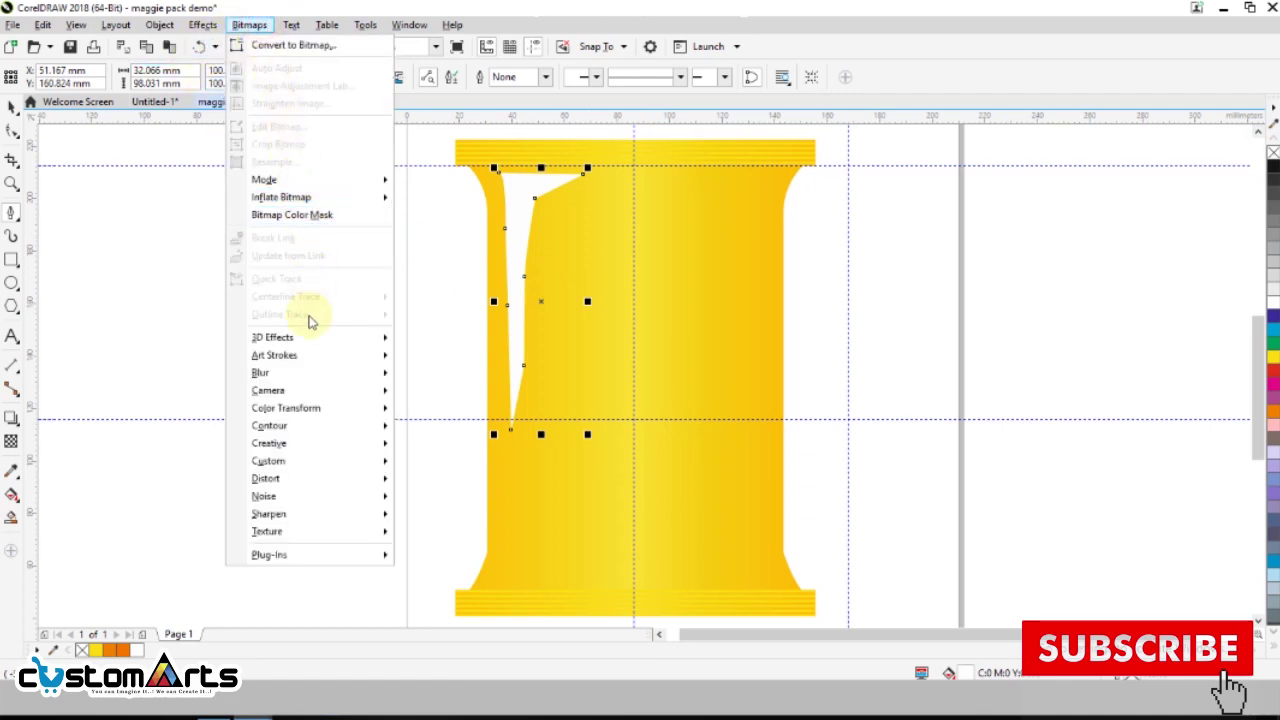
pyautogui.click(296, 45)
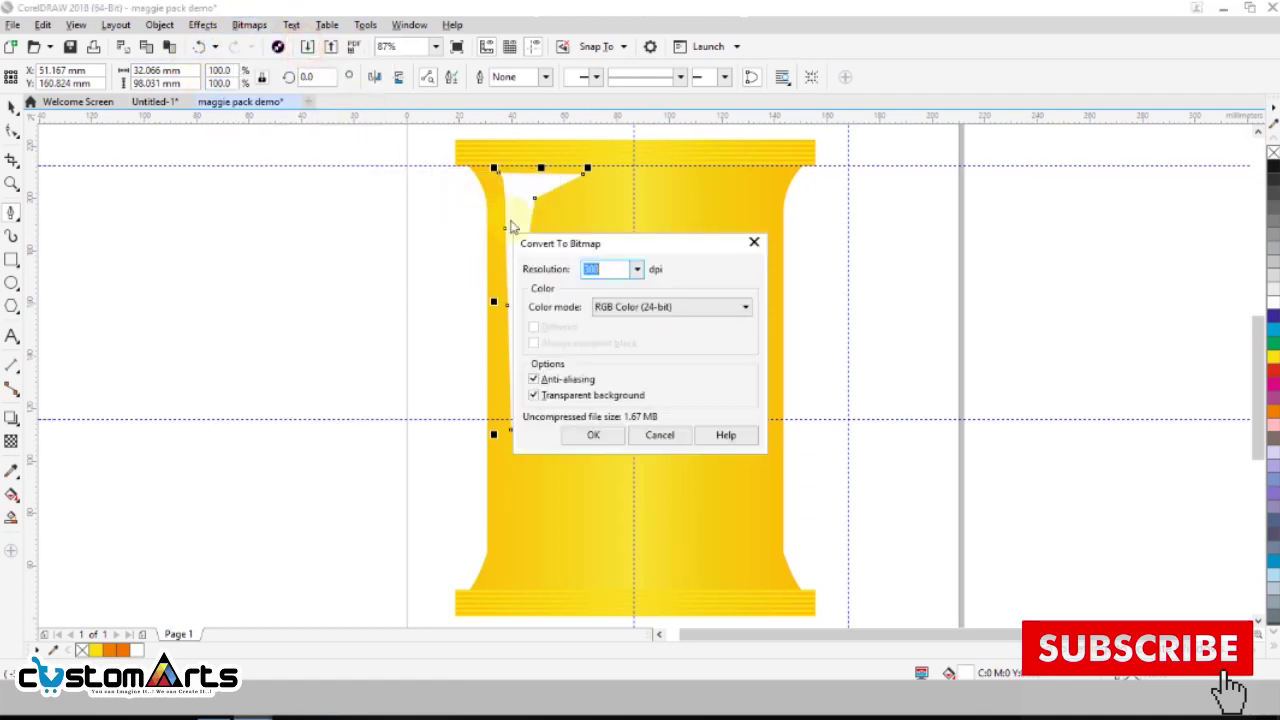
pyautogui.moveTo(679, 251); pyautogui.dragTo(824, 216)
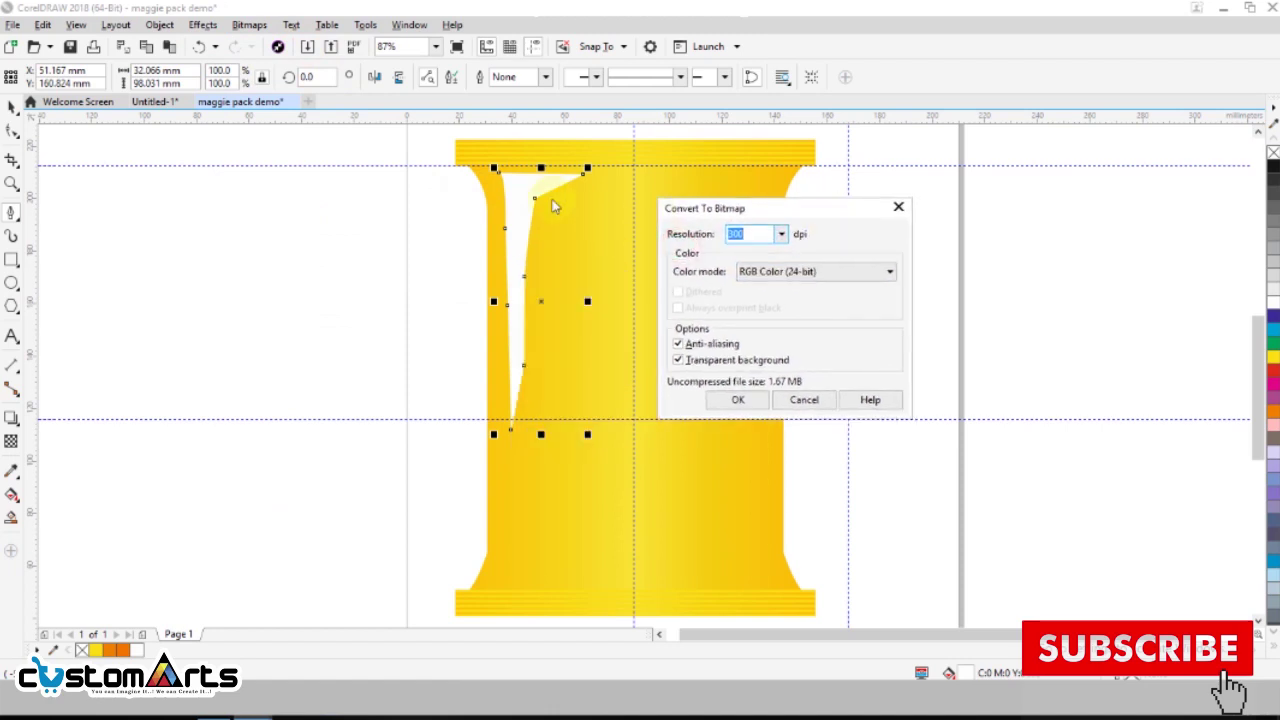
pyautogui.click(745, 400)
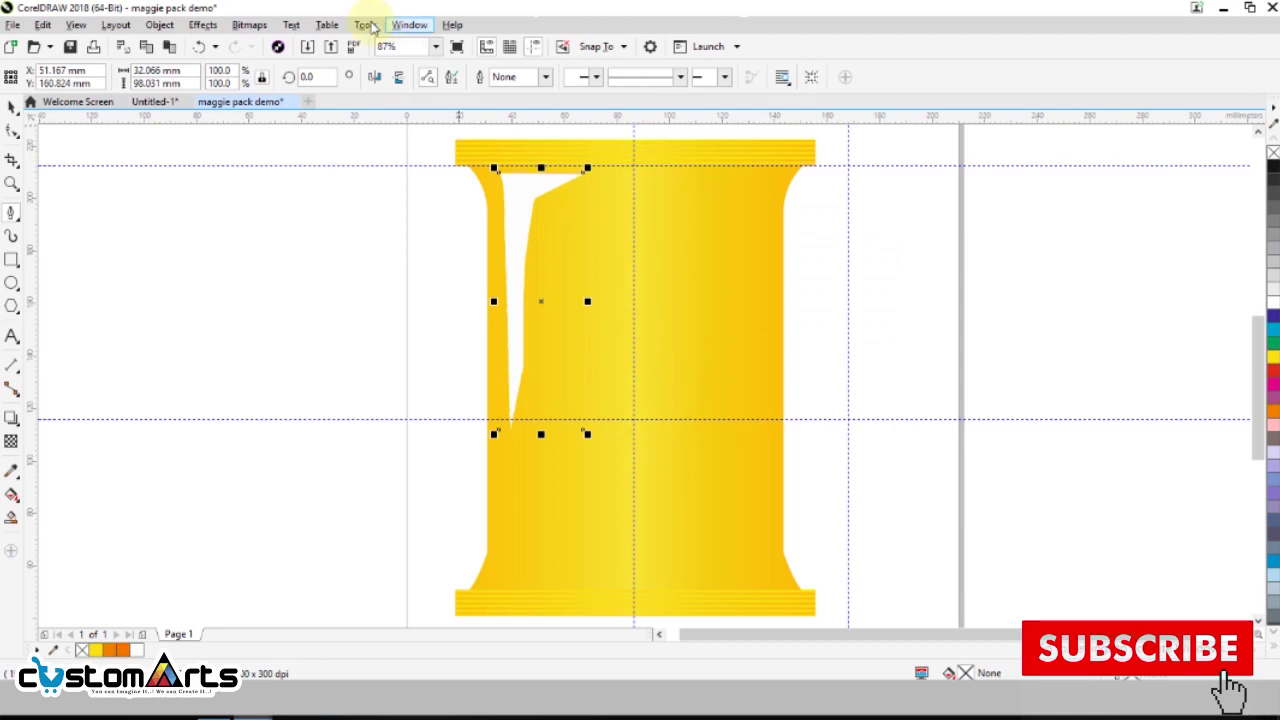
# - Apply a Gaussian Blur with a radius of 43 pixels to the white highlight bitmap
pyautogui.click(250, 25)
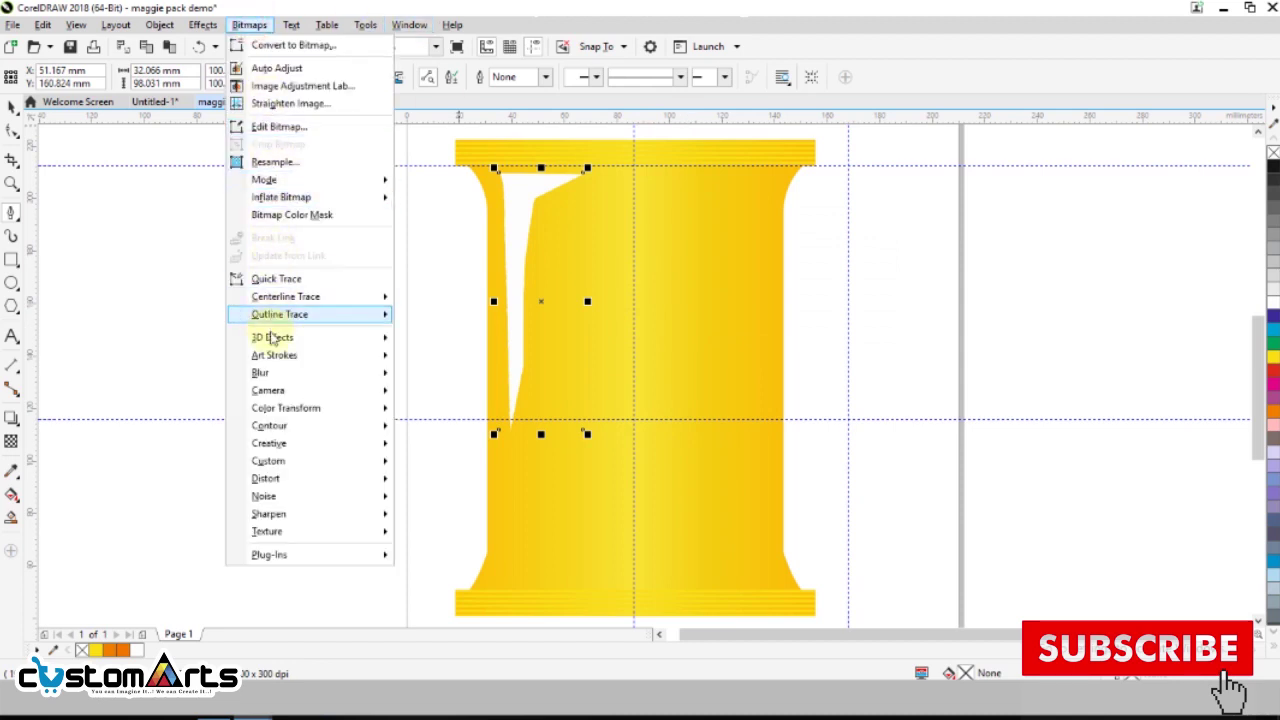
pyautogui.moveTo(388, 375)
pyautogui.click(449, 392)
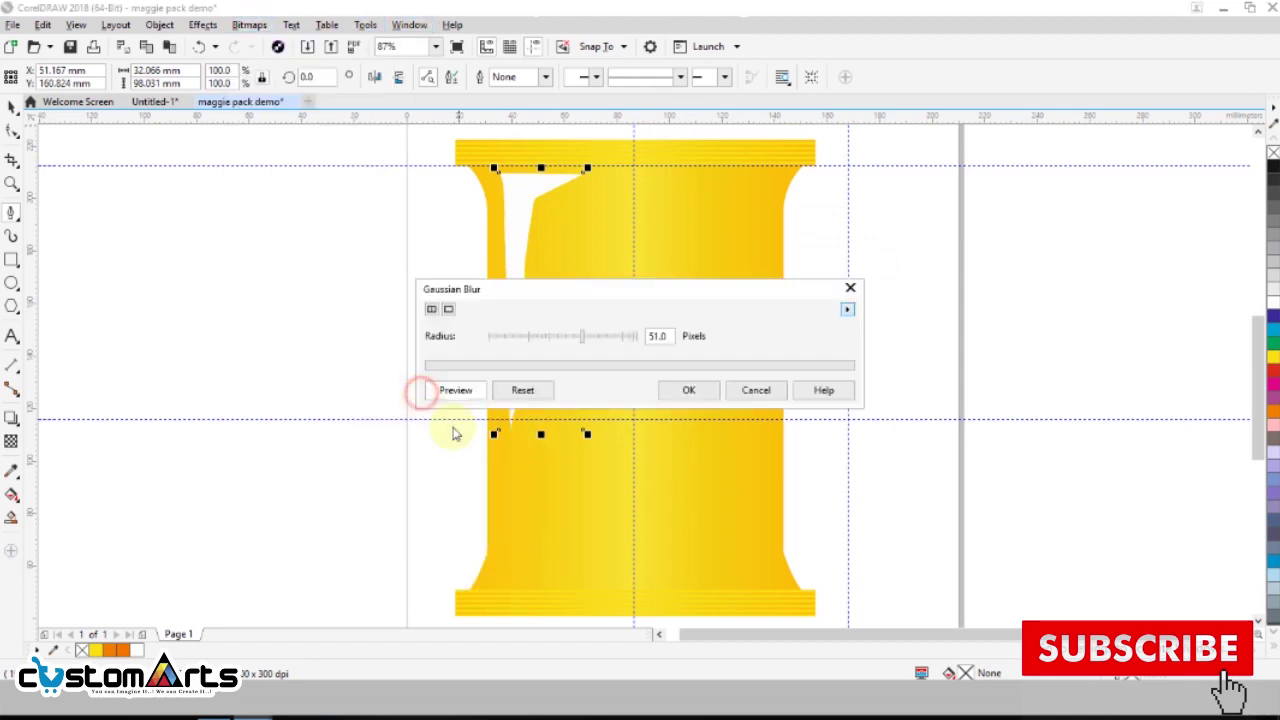
pyautogui.click(455, 390)
pyautogui.moveTo(875, 289); pyautogui.dragTo(1086, 240)
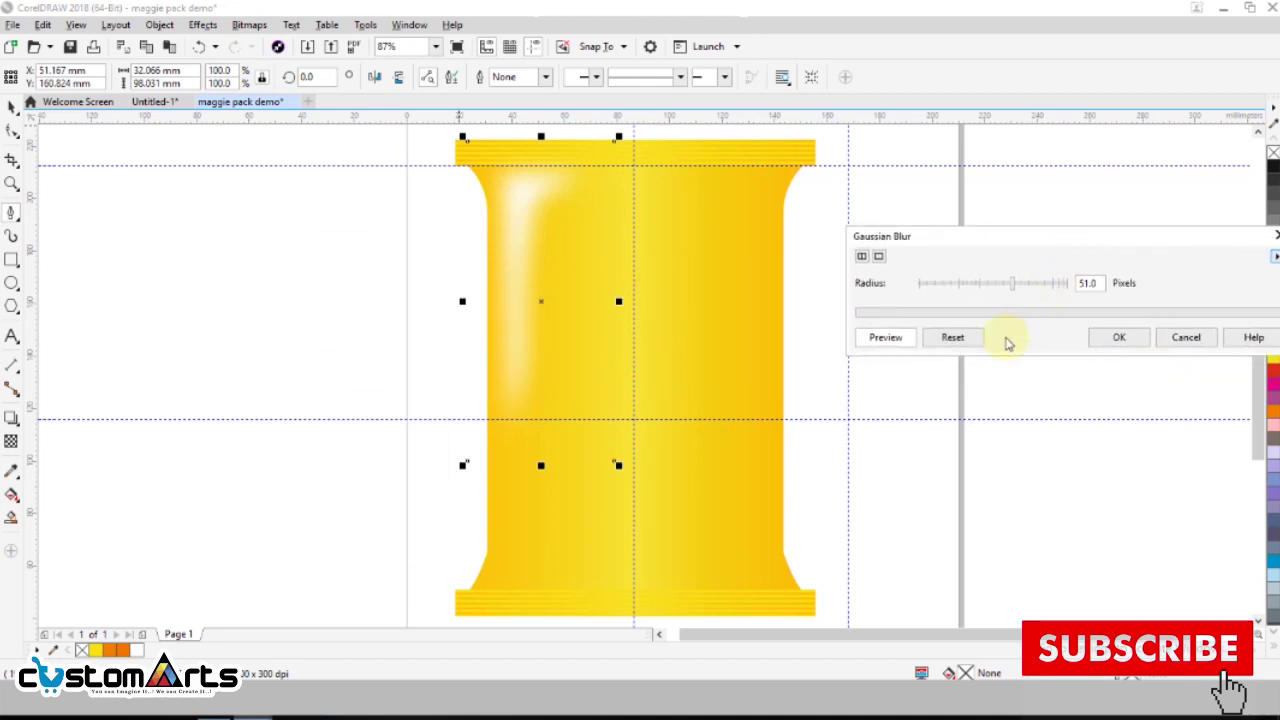
pyautogui.click(1018, 288)
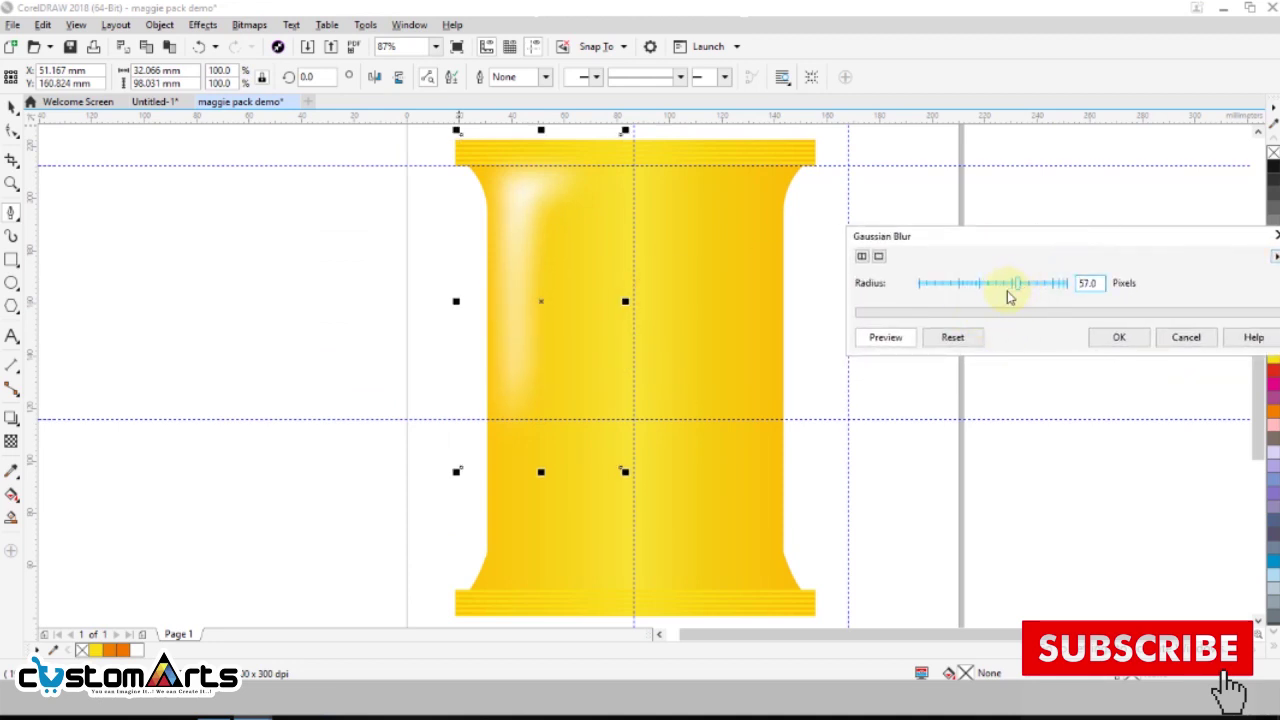
pyautogui.moveTo(1004, 290); pyautogui.dragTo(1006, 288)
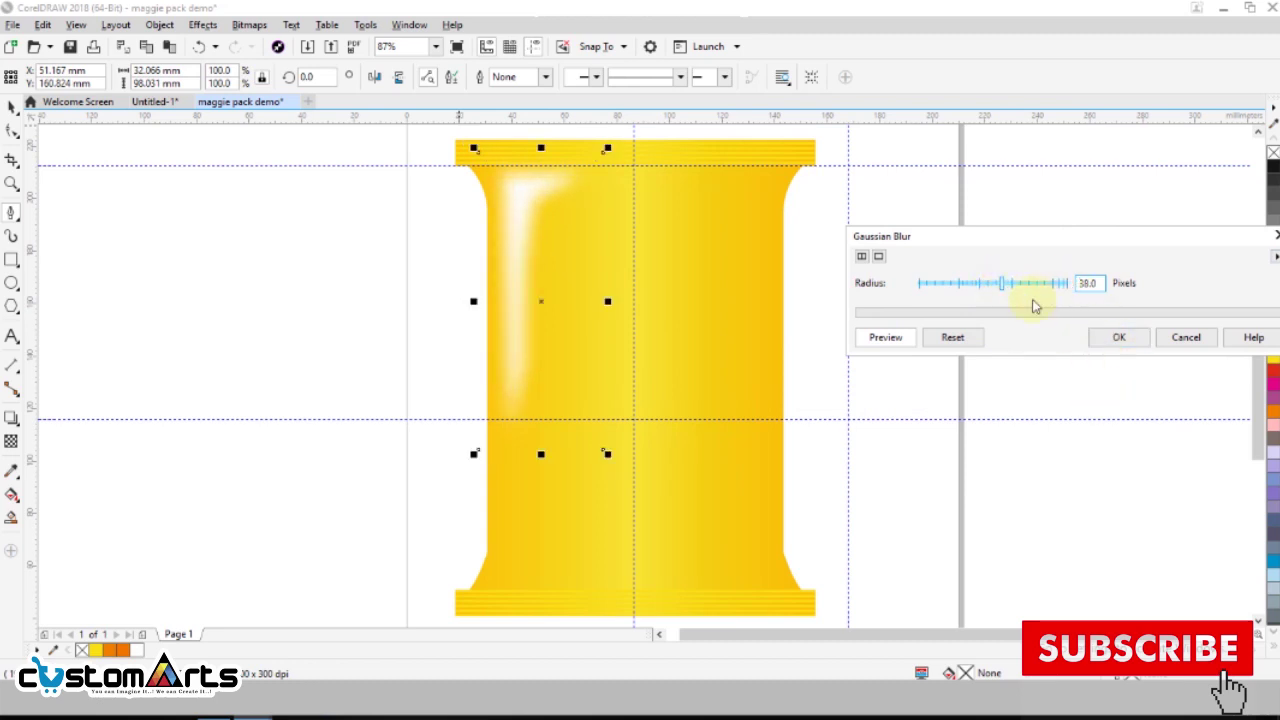
pyautogui.click(1011, 288)
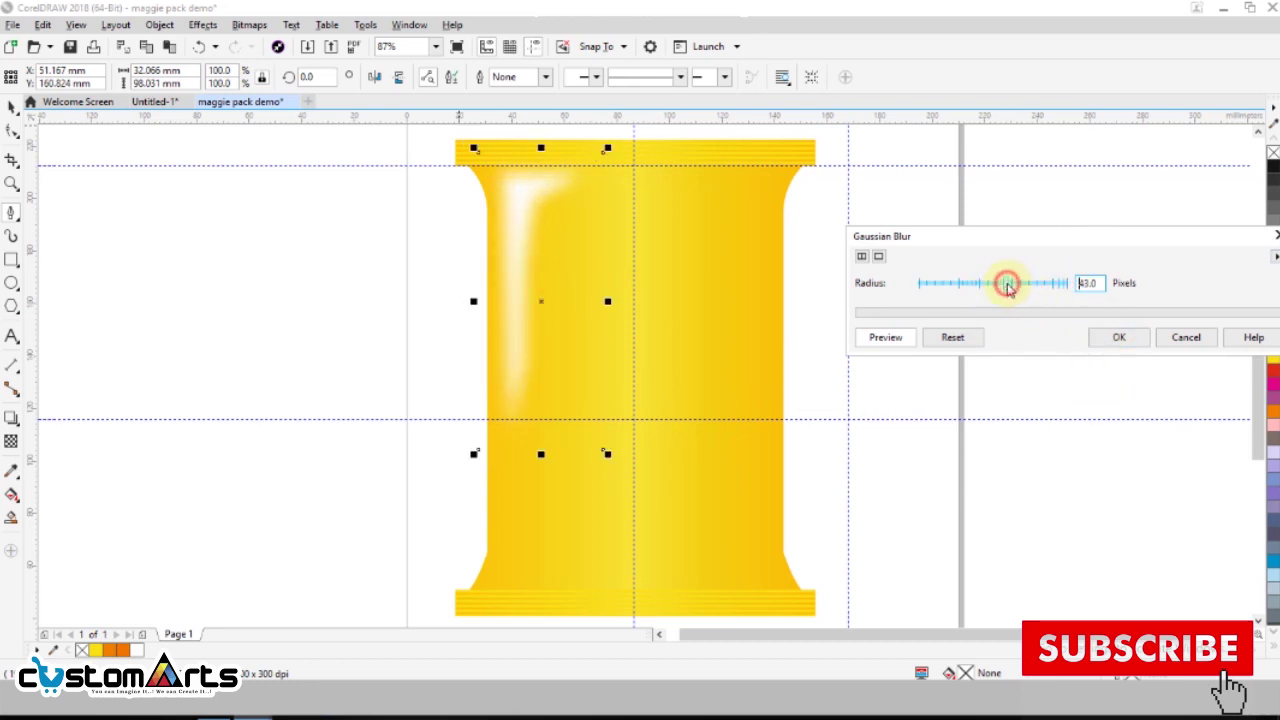
pyautogui.click(1118, 345)
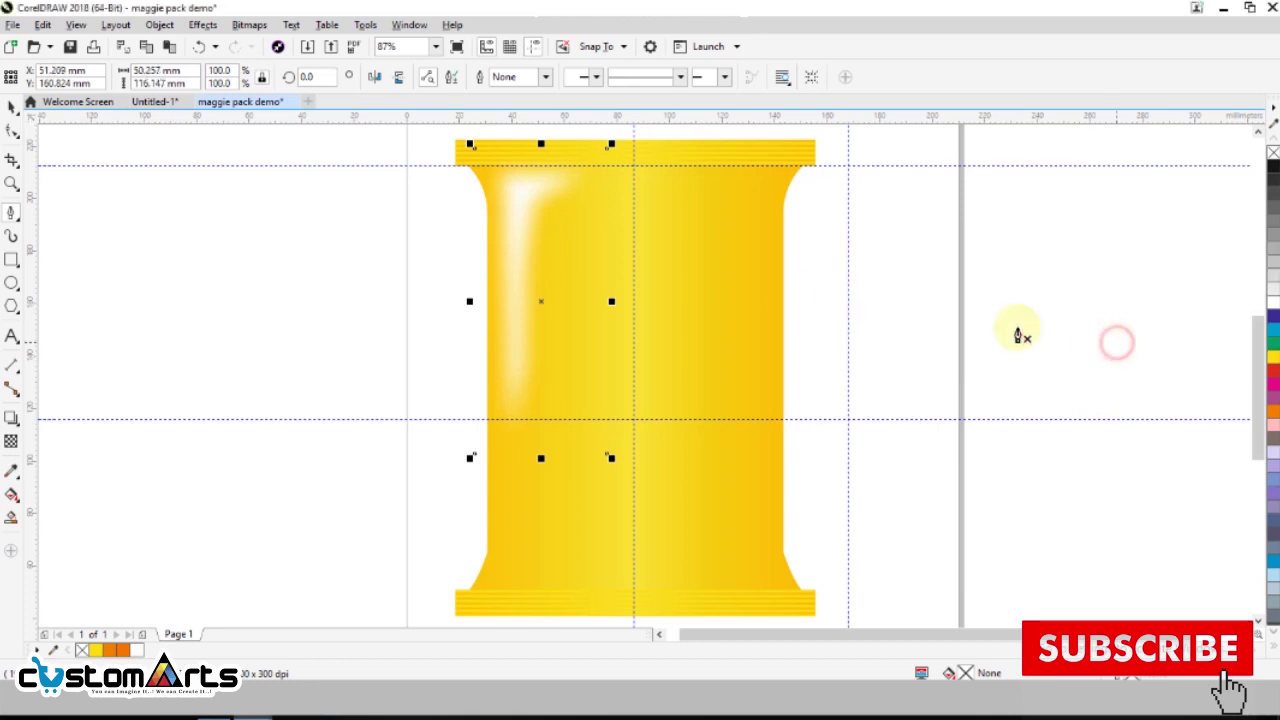
# - Nudge the blurred highlight about 2.5 mm left toward the edge of the spool's body
pyautogui.click(12, 108)
pyautogui.press('Left')
pyautogui.press('Left')
pyautogui.press('Left')
pyautogui.press('Left')
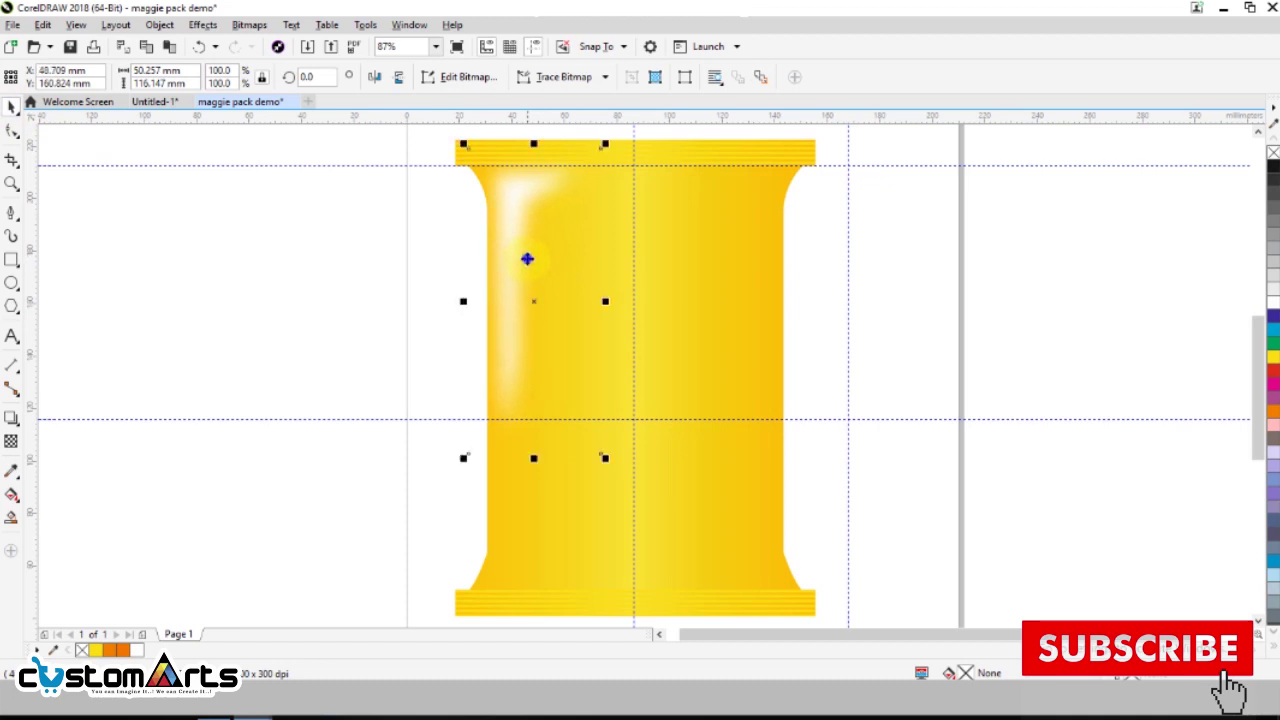
pyautogui.rightClick(527, 259)
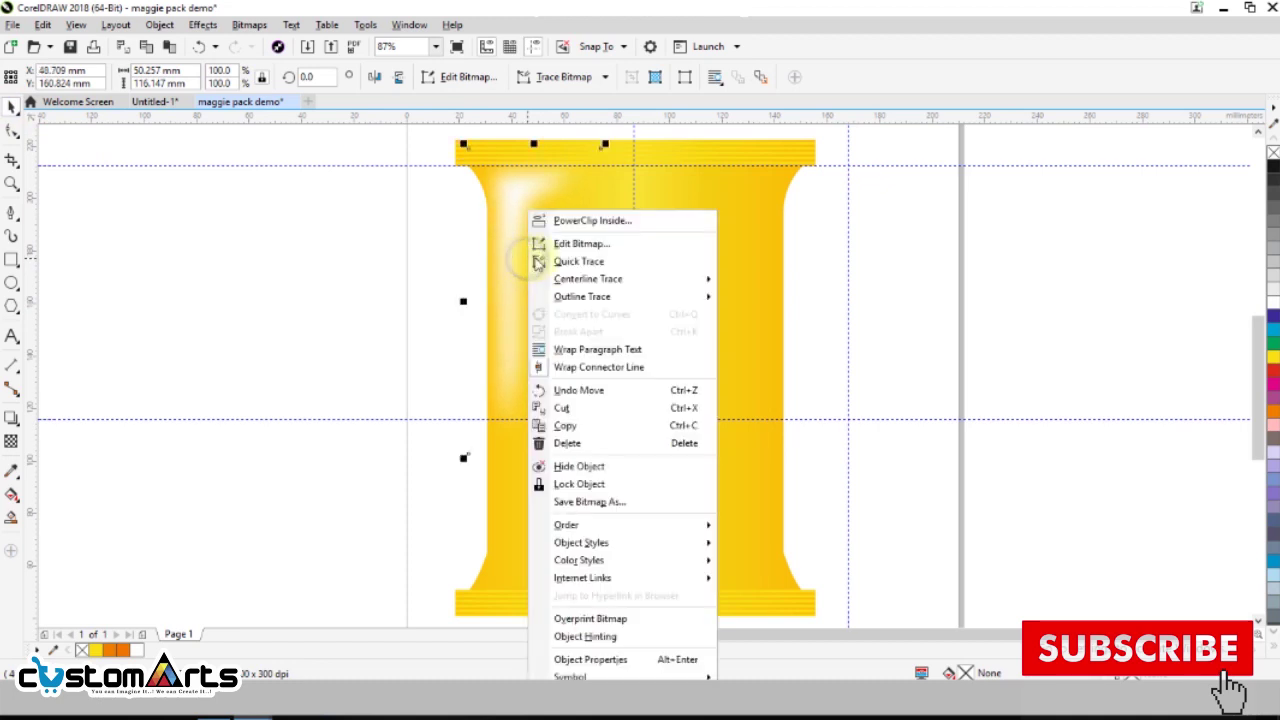
pyautogui.click(683, 195)
pyautogui.click(328, 264)
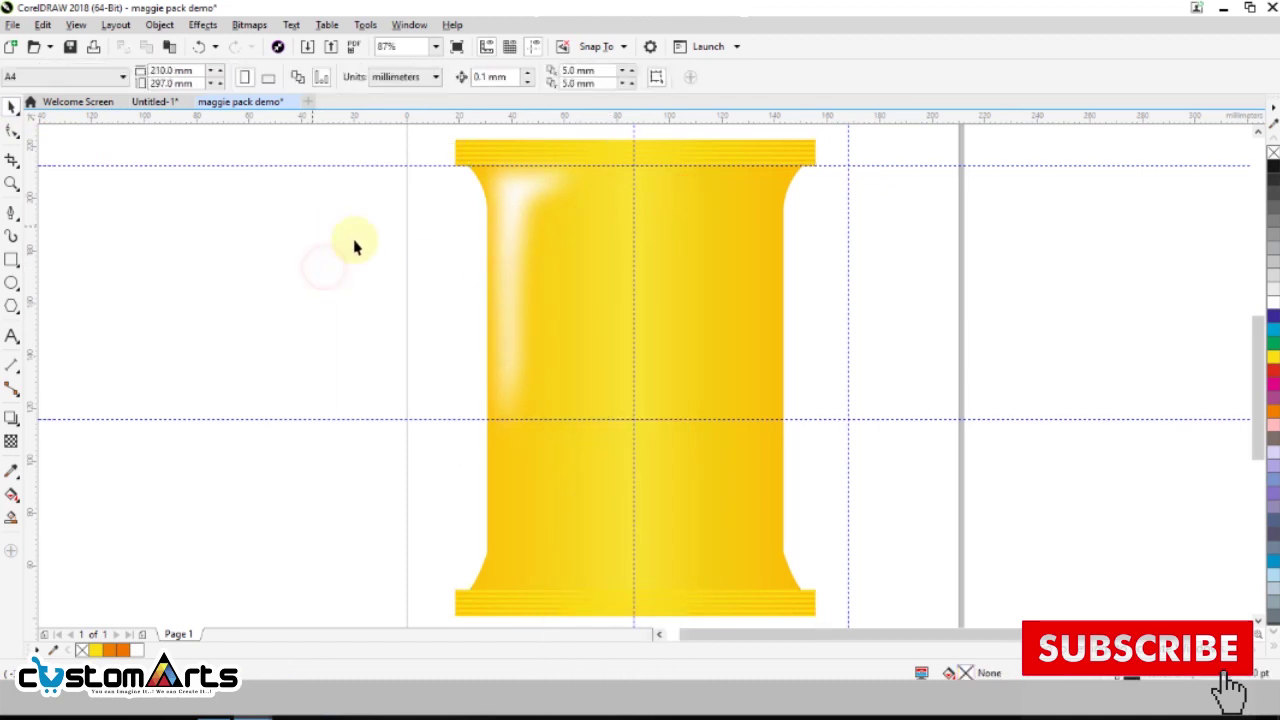
pyautogui.click(518, 280)
pyautogui.click(409, 337)
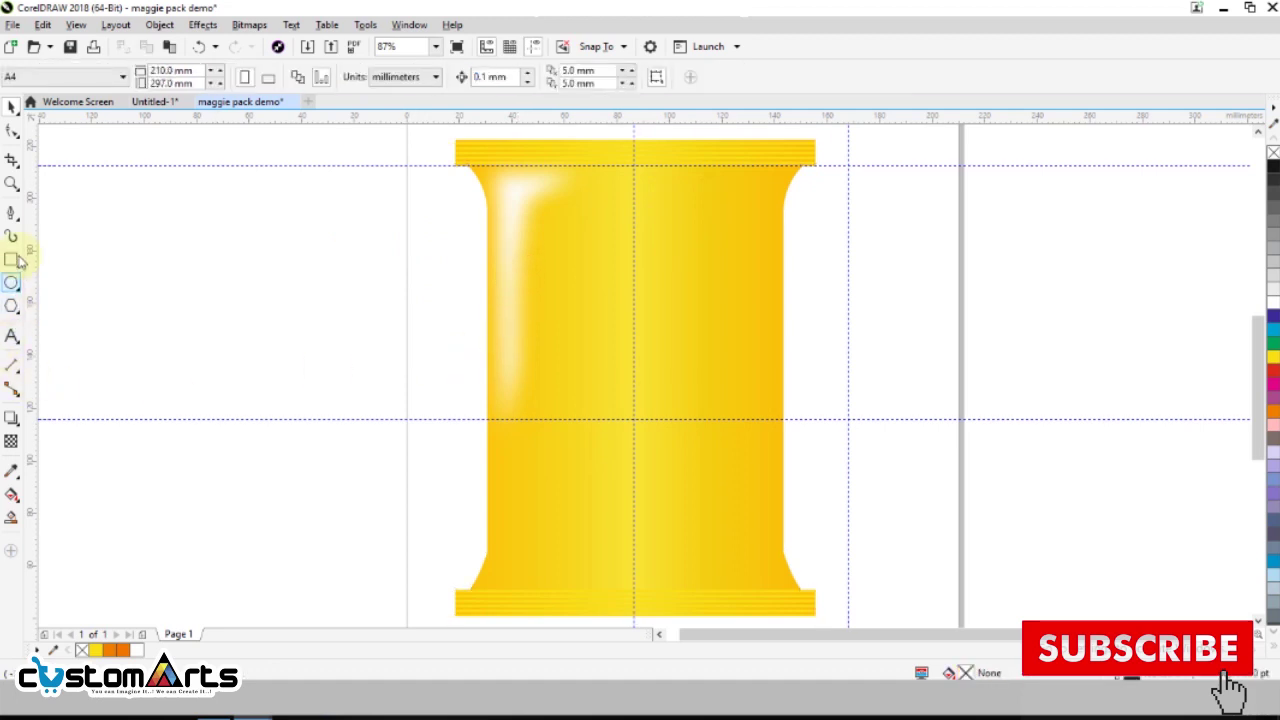
# - Draw a closed, tapering highlight shape about 26 mm wide and 150 mm tall along the spool body's right side with the Pen tool
pyautogui.click(13, 213)
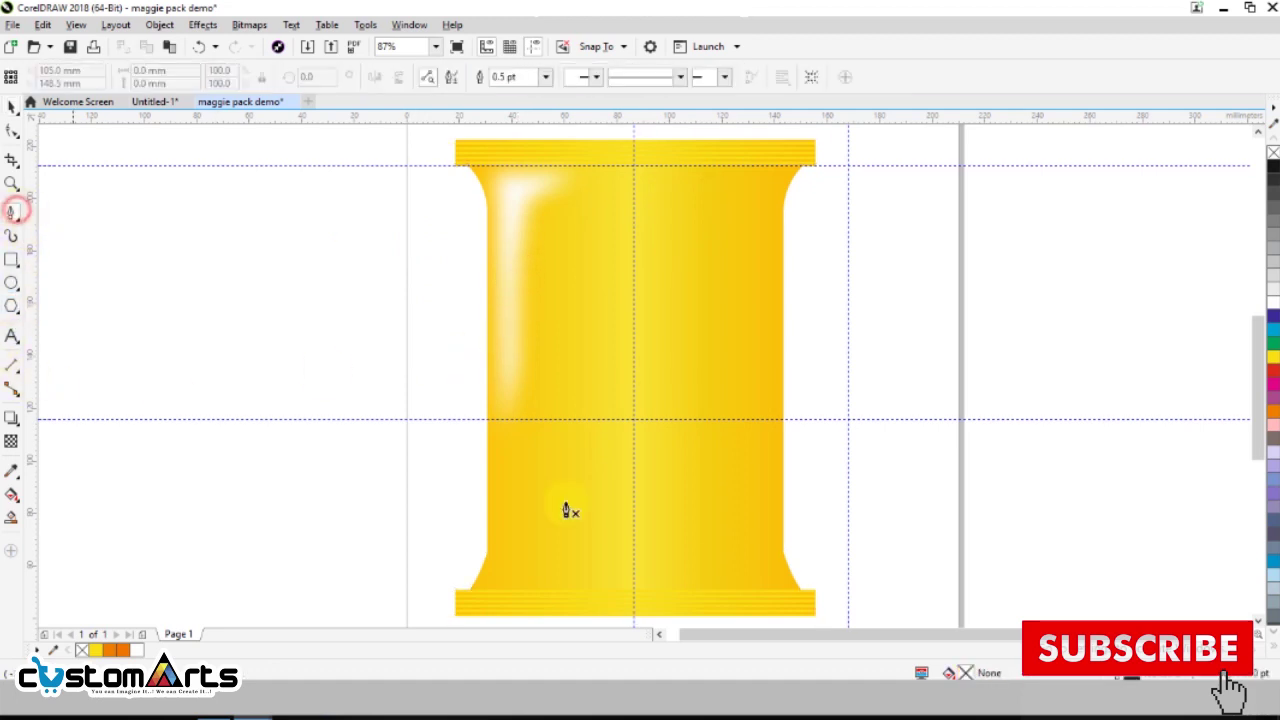
pyautogui.click(769, 557)
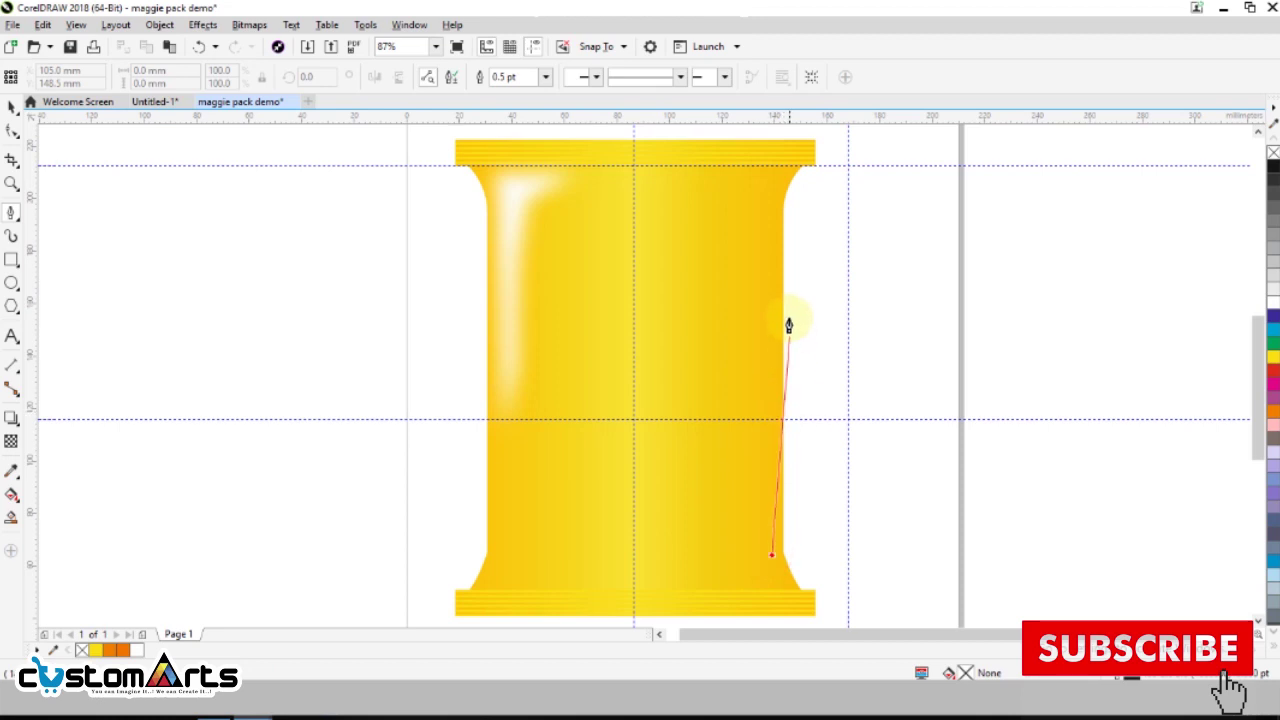
pyautogui.click(769, 205)
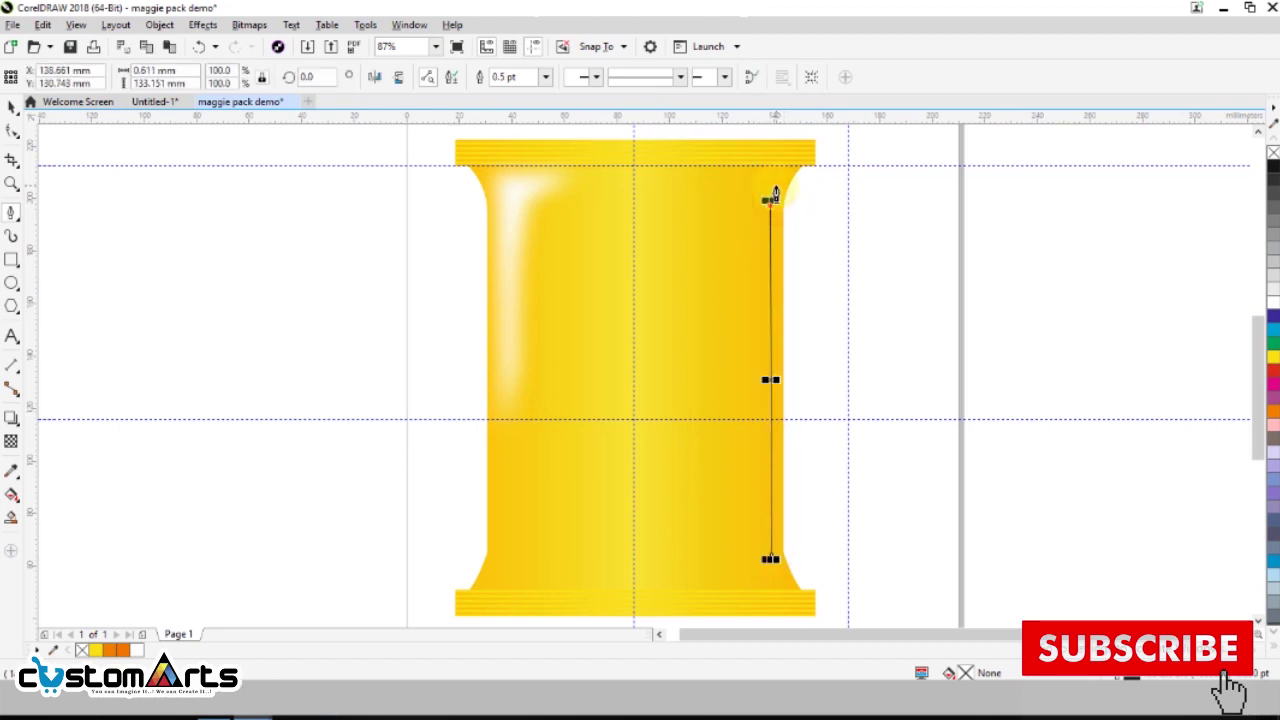
pyautogui.click(776, 178)
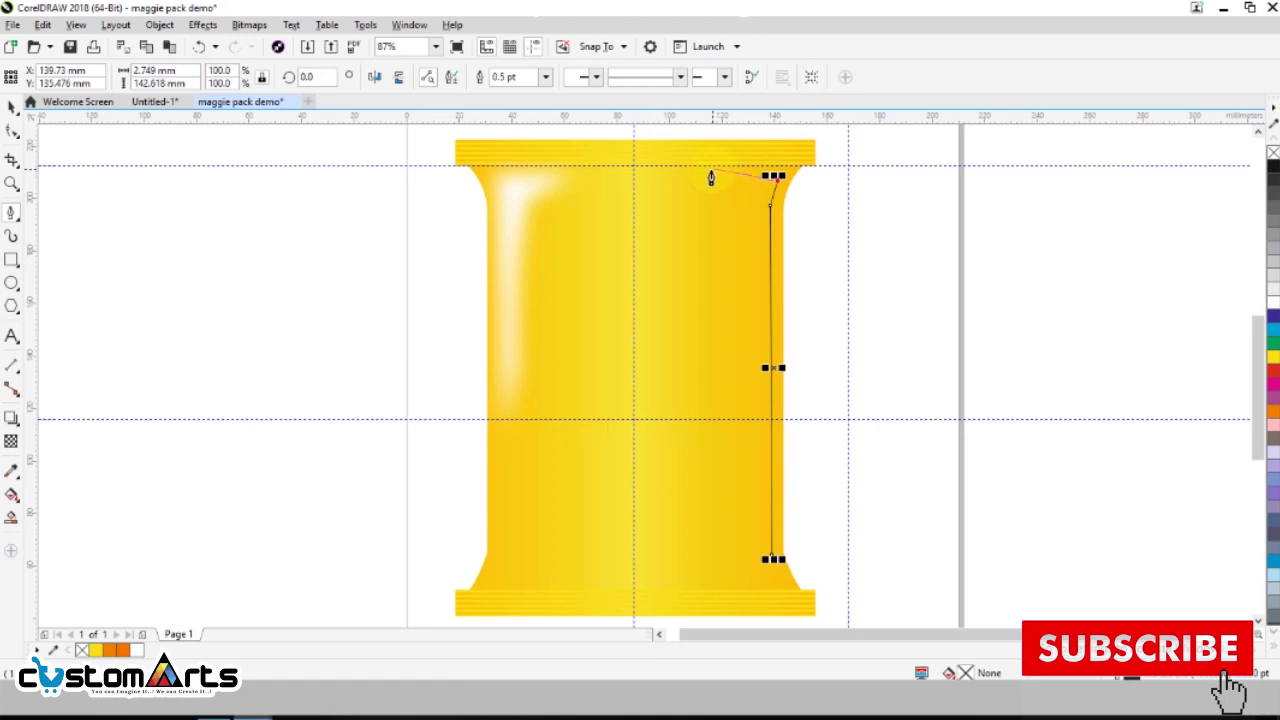
pyautogui.click(709, 174)
pyautogui.click(747, 201)
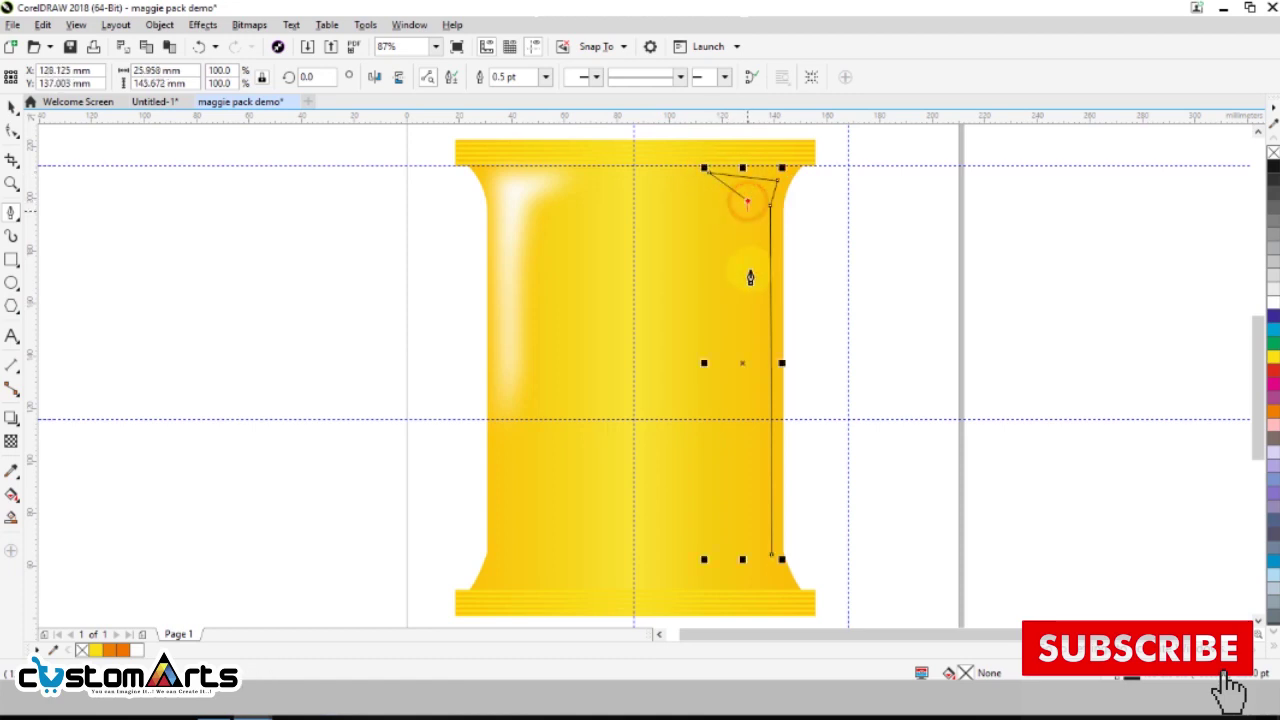
pyautogui.click(762, 567)
pyautogui.click(770, 554)
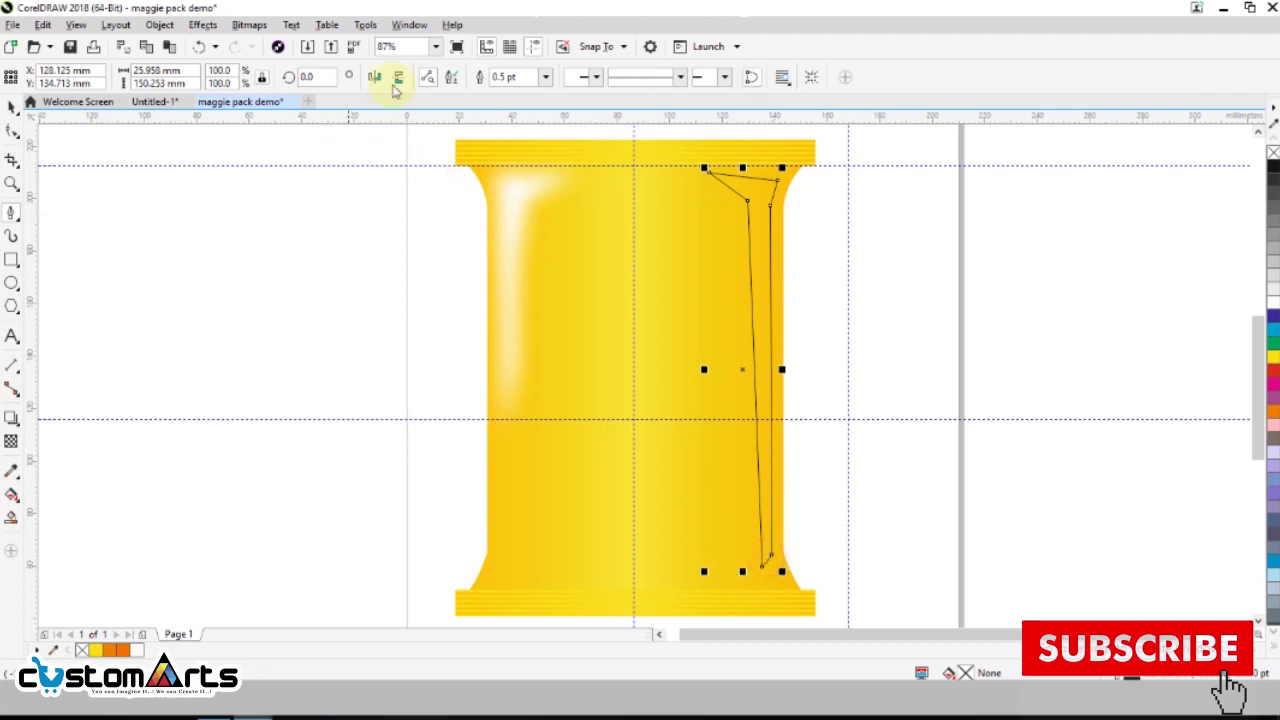
# - Fill the right highlight shape white without an outline and convert it to a 300 dpi RGB bitmap with anti-aliasing and transparent background
pyautogui.click(1269, 303)
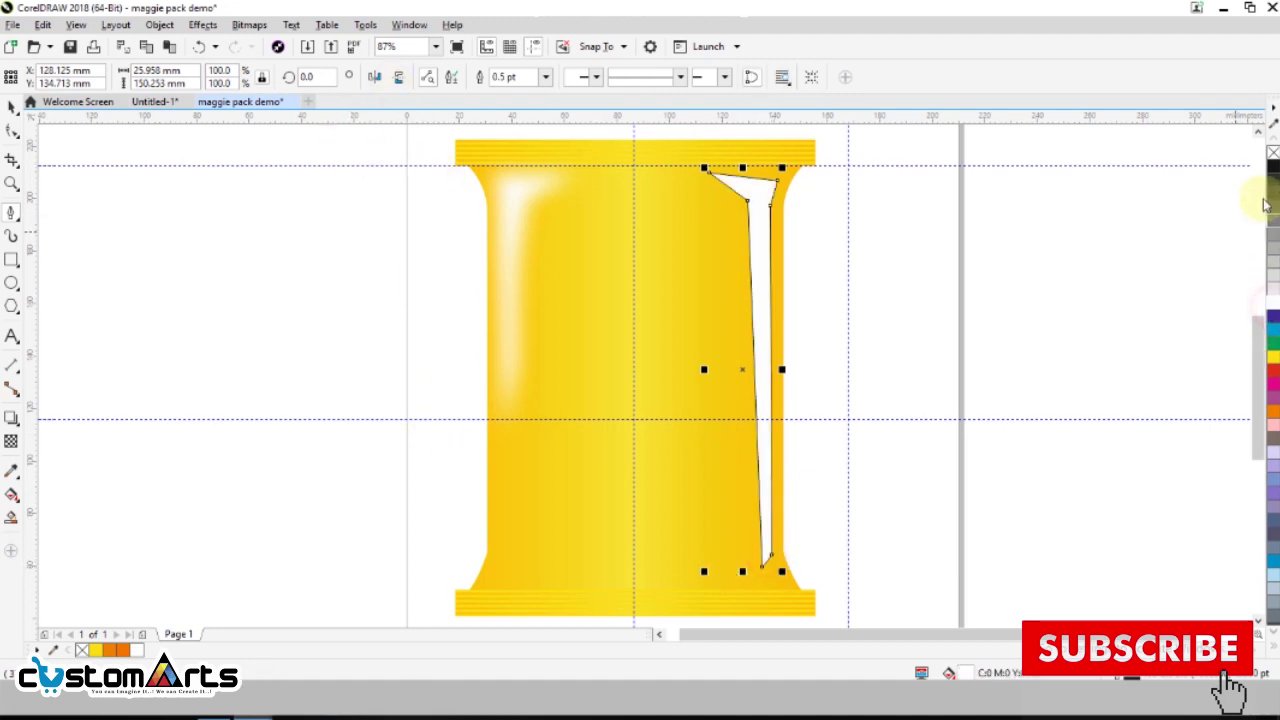
pyautogui.rightClick(1273, 153)
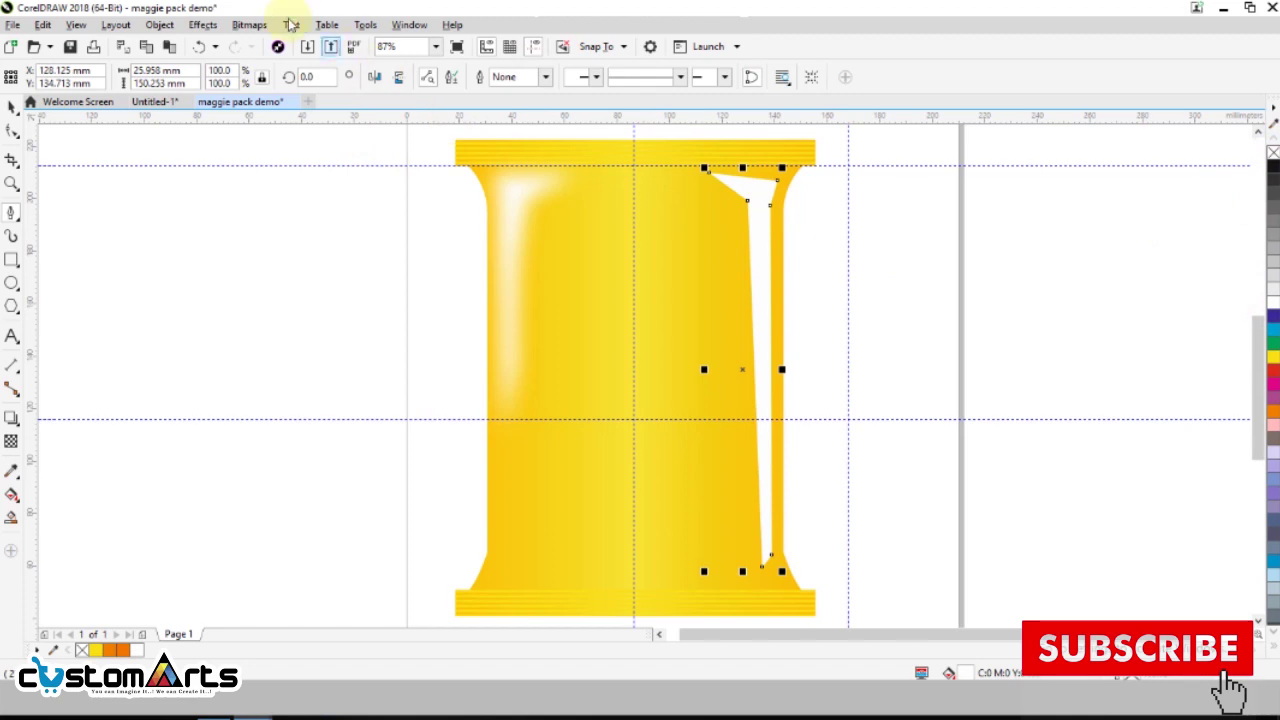
pyautogui.click(249, 24)
pyautogui.click(258, 46)
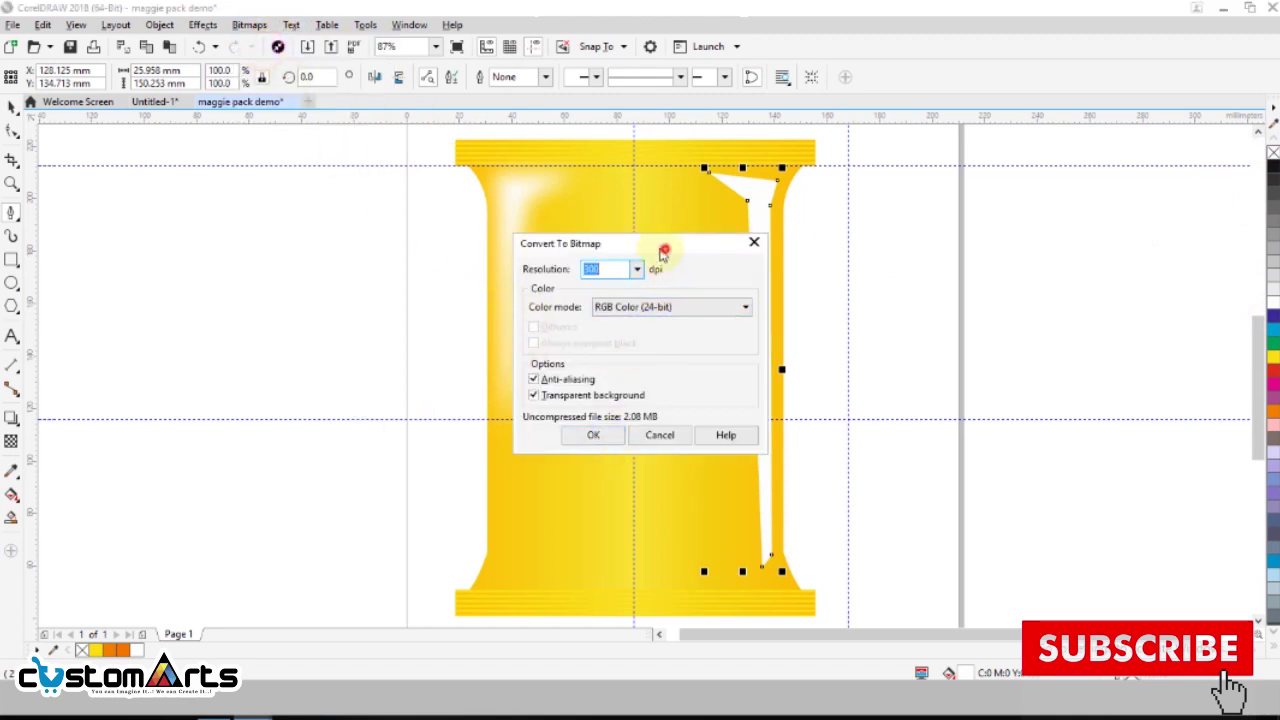
pyautogui.moveTo(663, 252); pyautogui.dragTo(475, 225)
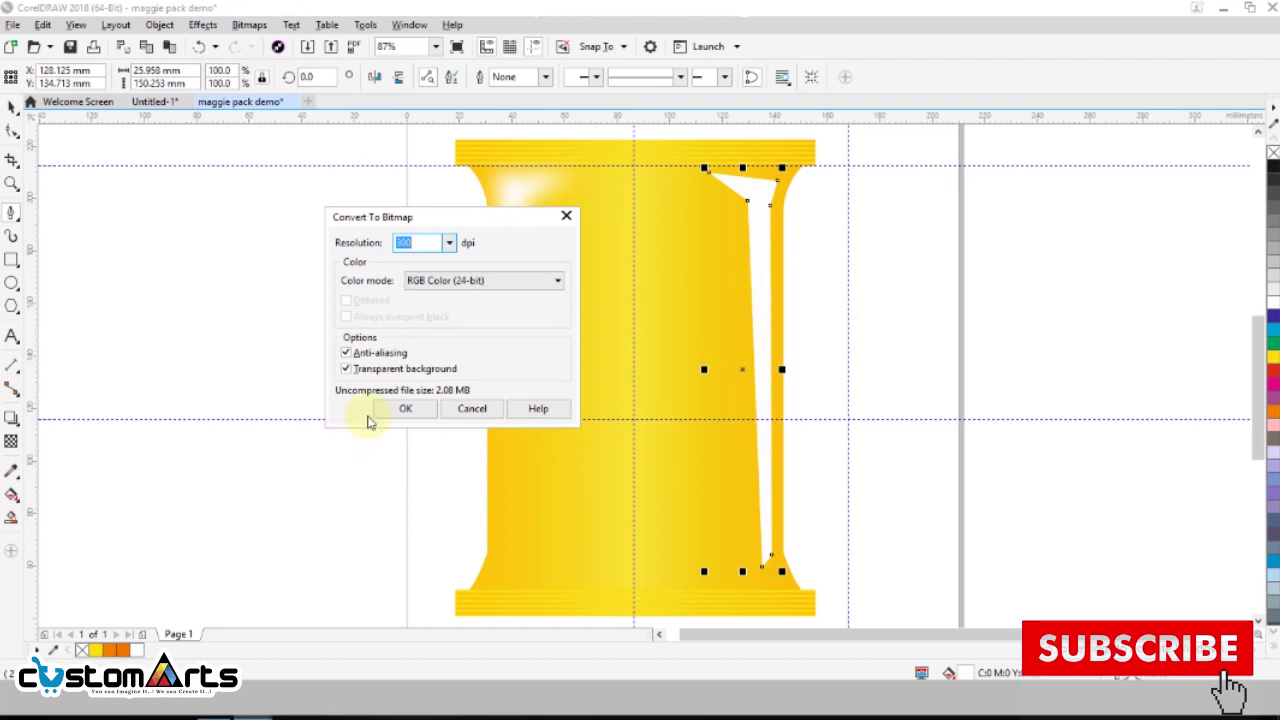
pyautogui.click(405, 409)
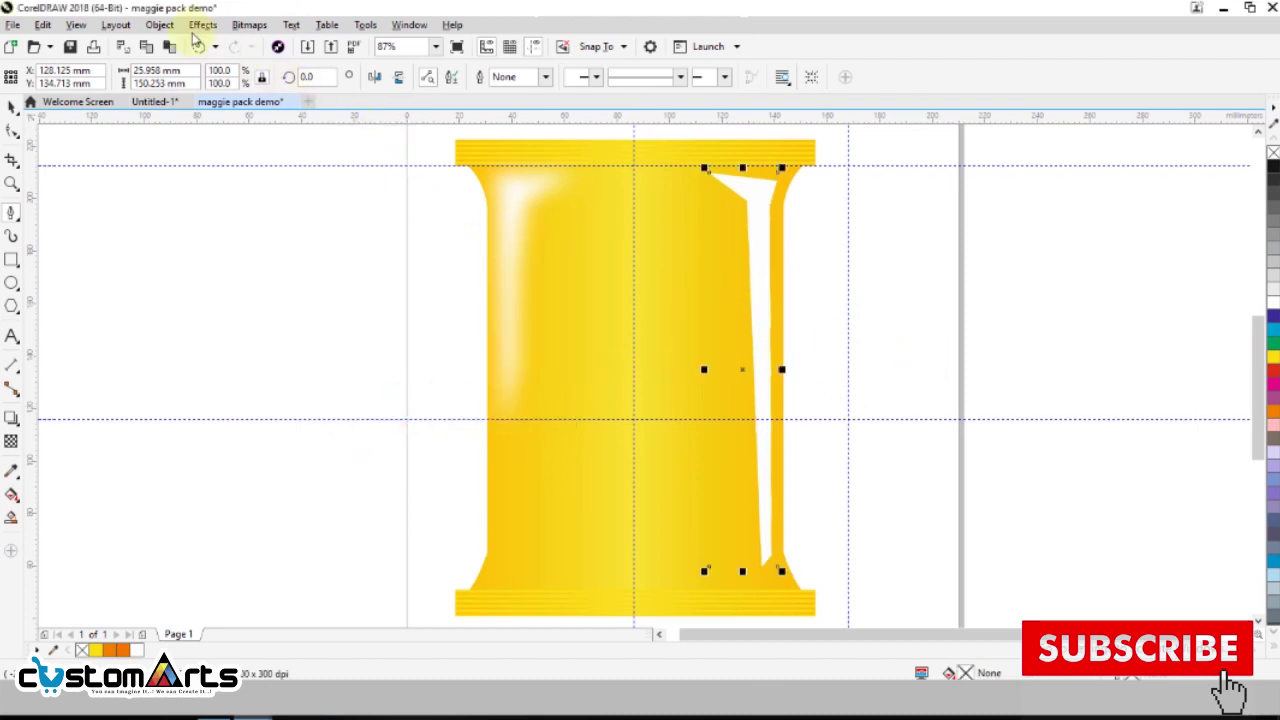
# - Apply a Gaussian Blur with a radius of 54 pixels to the right highlight bitmap
pyautogui.click(200, 24)
pyautogui.click(249, 24)
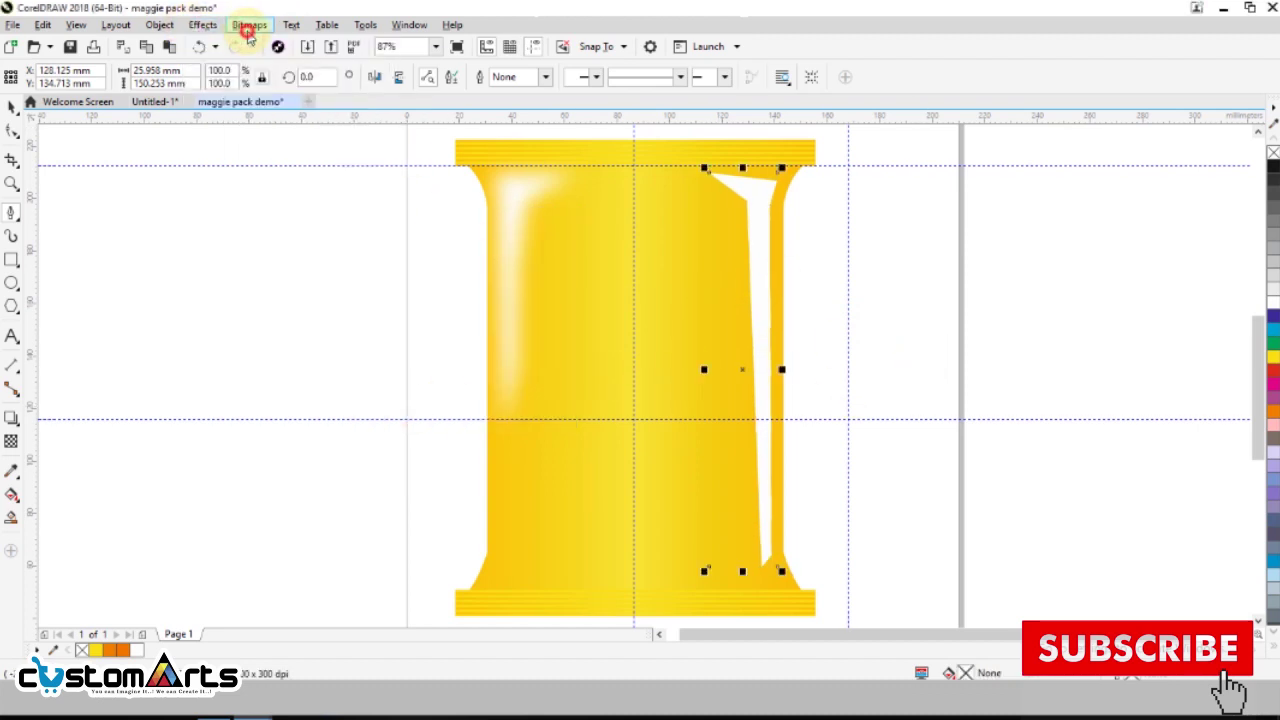
pyautogui.click(249, 24)
pyautogui.moveTo(291, 372)
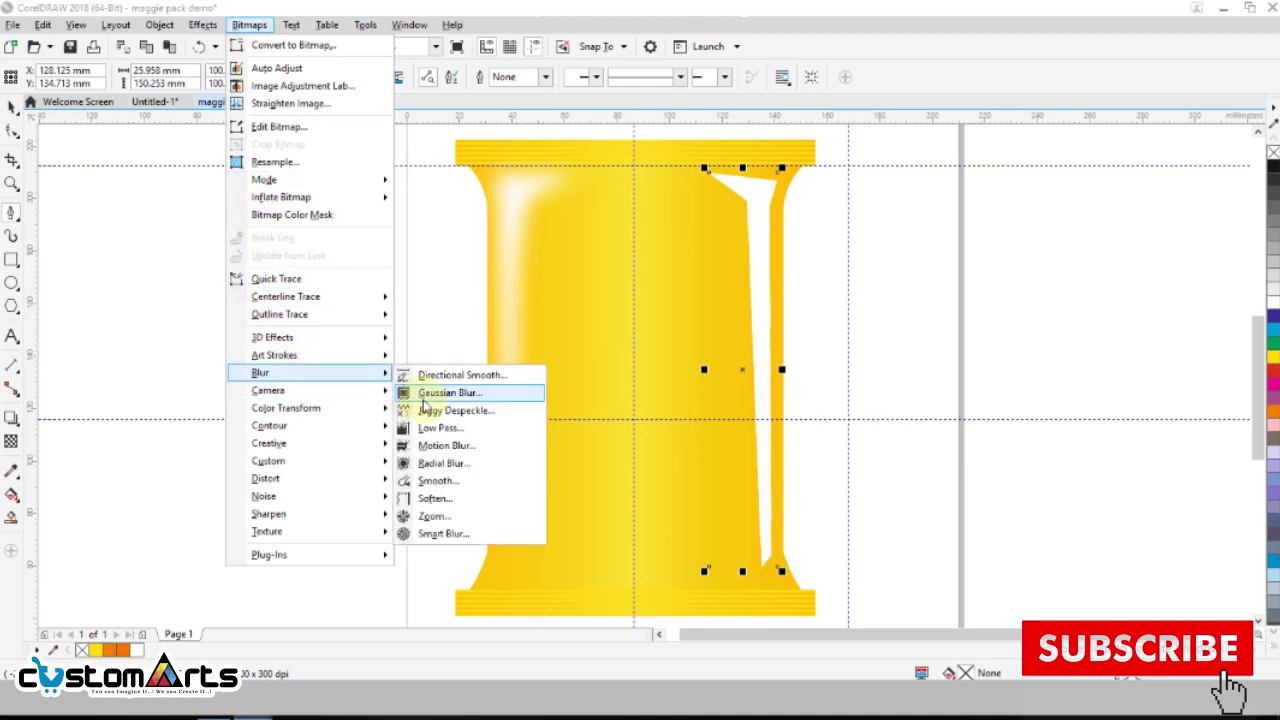
pyautogui.click(423, 398)
pyautogui.click(455, 392)
pyautogui.moveTo(595, 290); pyautogui.dragTo(1096, 330)
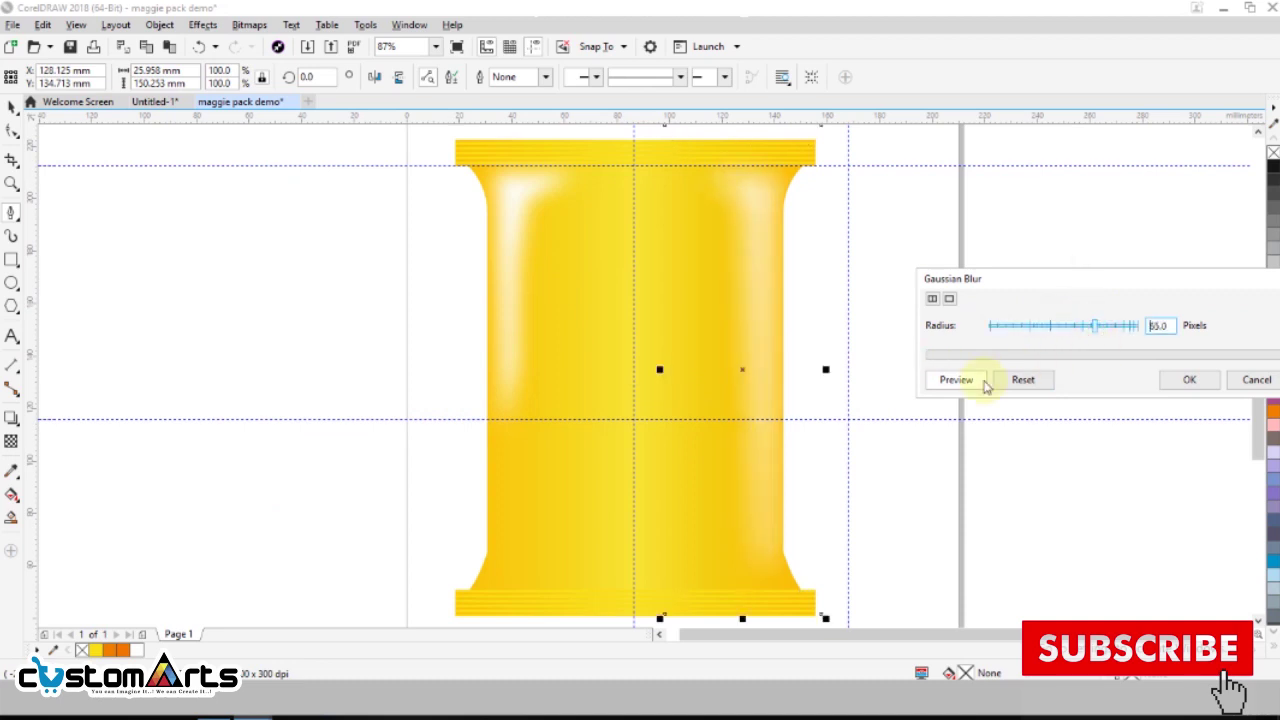
pyautogui.moveTo(1096, 330); pyautogui.dragTo(1086, 329)
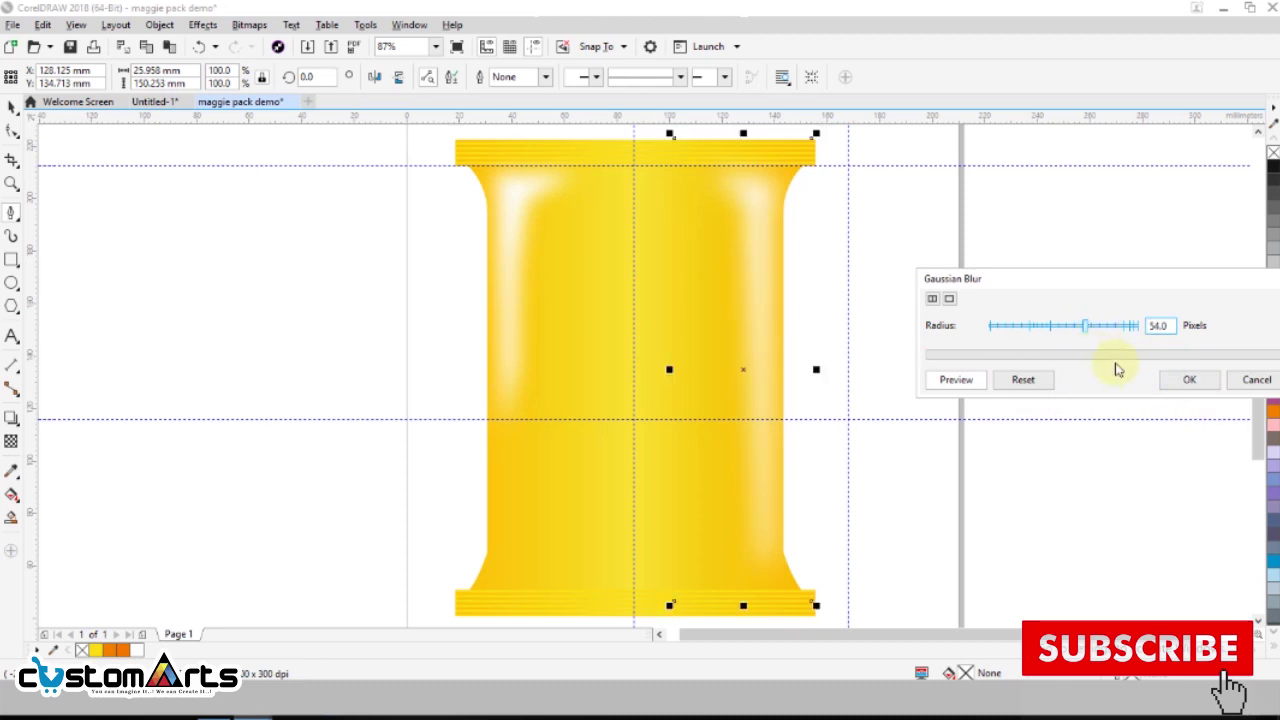
pyautogui.click(1187, 381)
# - Draw a closed strip about 11 mm wide and 163 mm tall just outside the spool body's left edge with the Pen tool
pyautogui.click(323, 342)
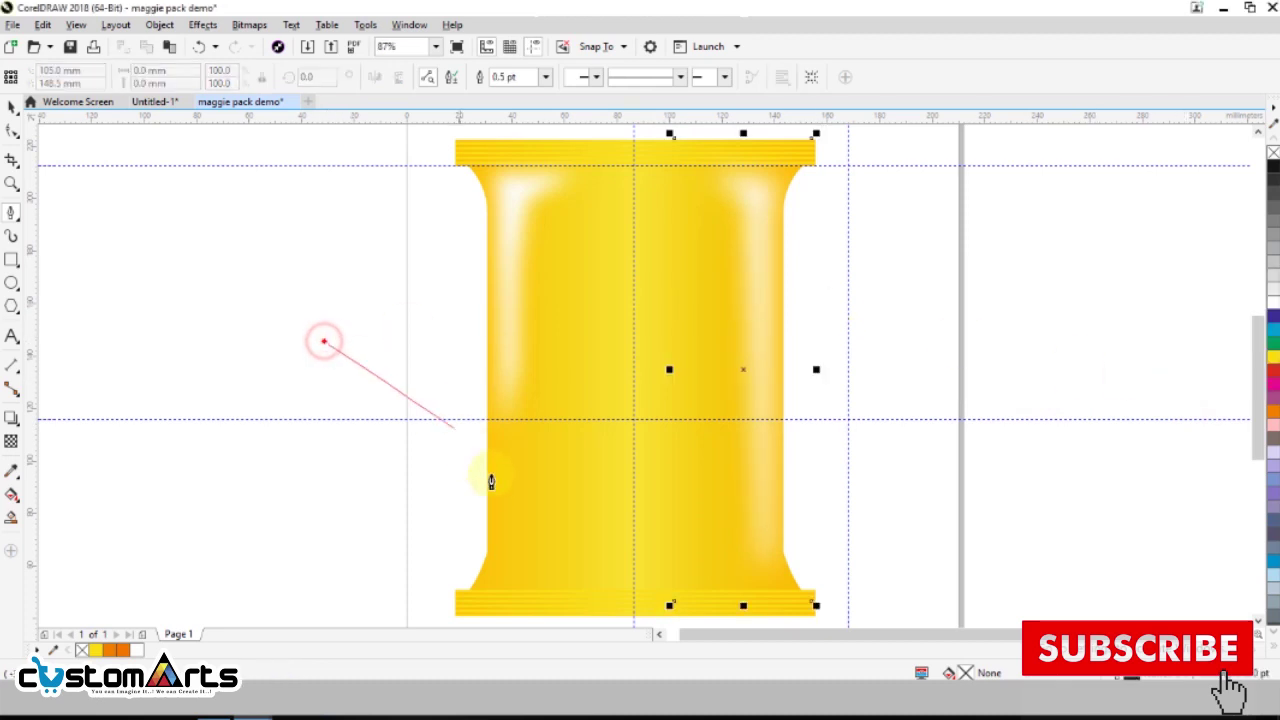
pyautogui.press('Escape')
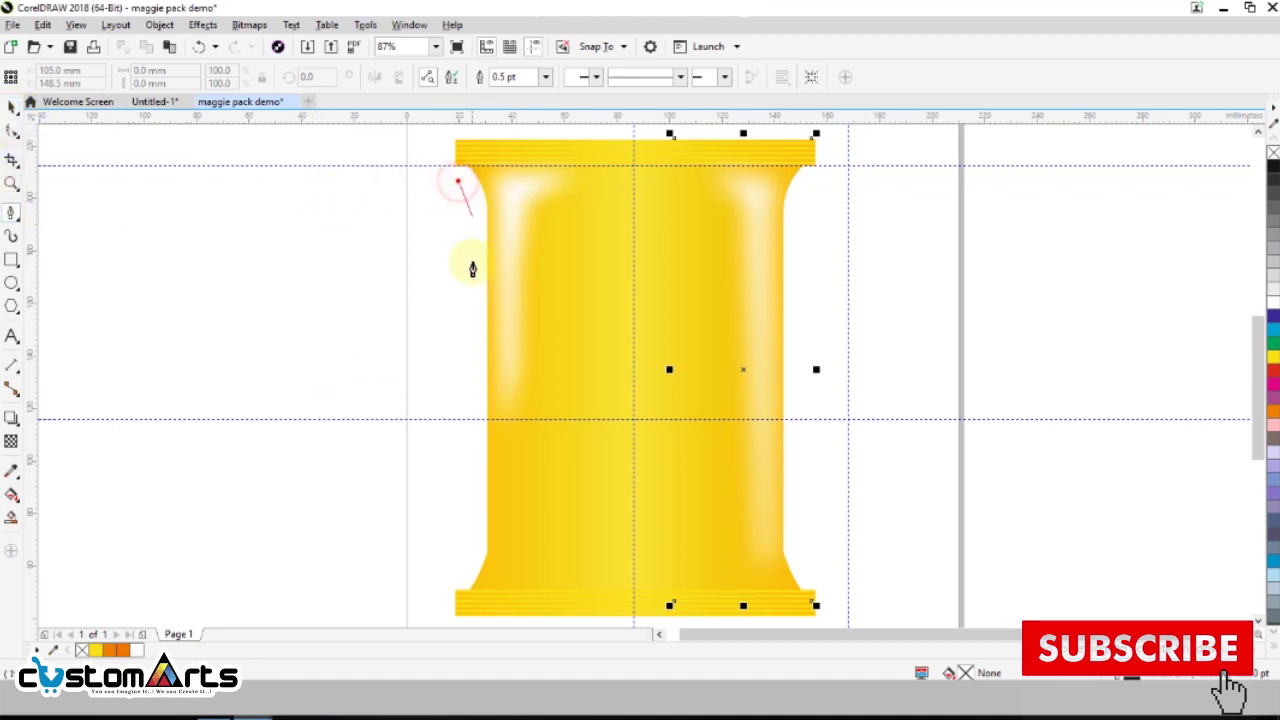
pyautogui.click(457, 585)
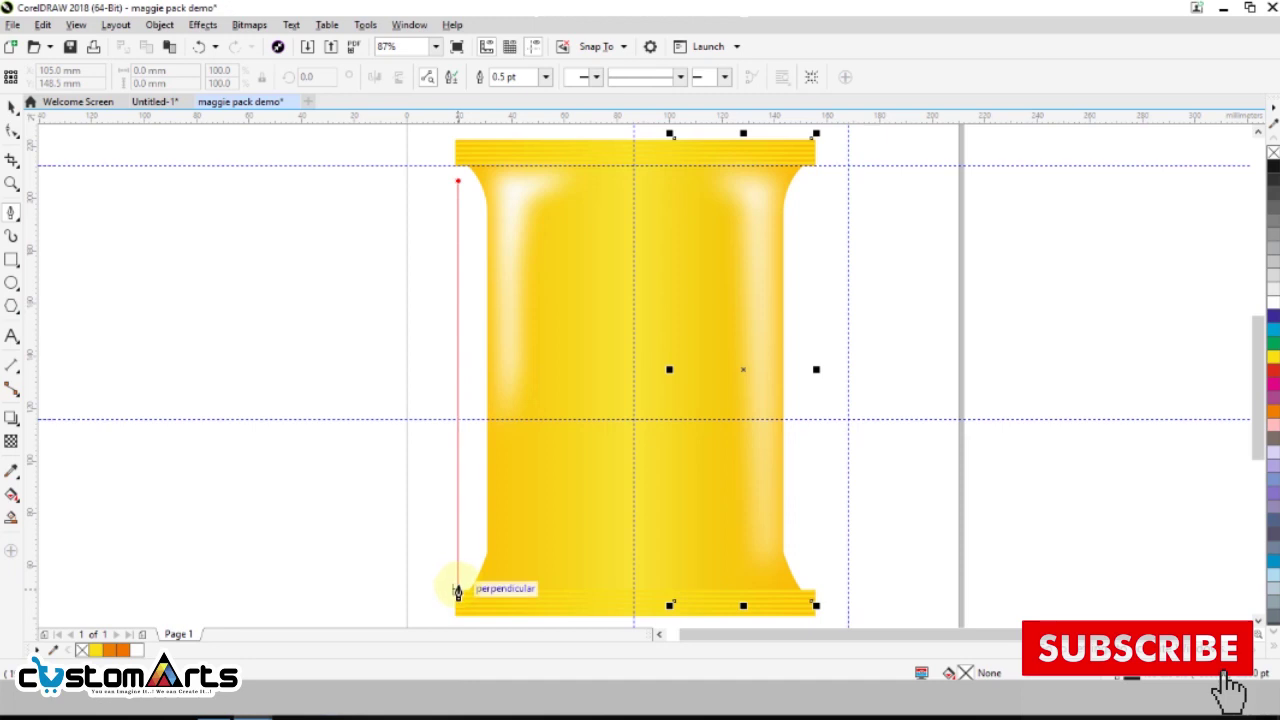
pyautogui.click(457, 585)
pyautogui.click(483, 559)
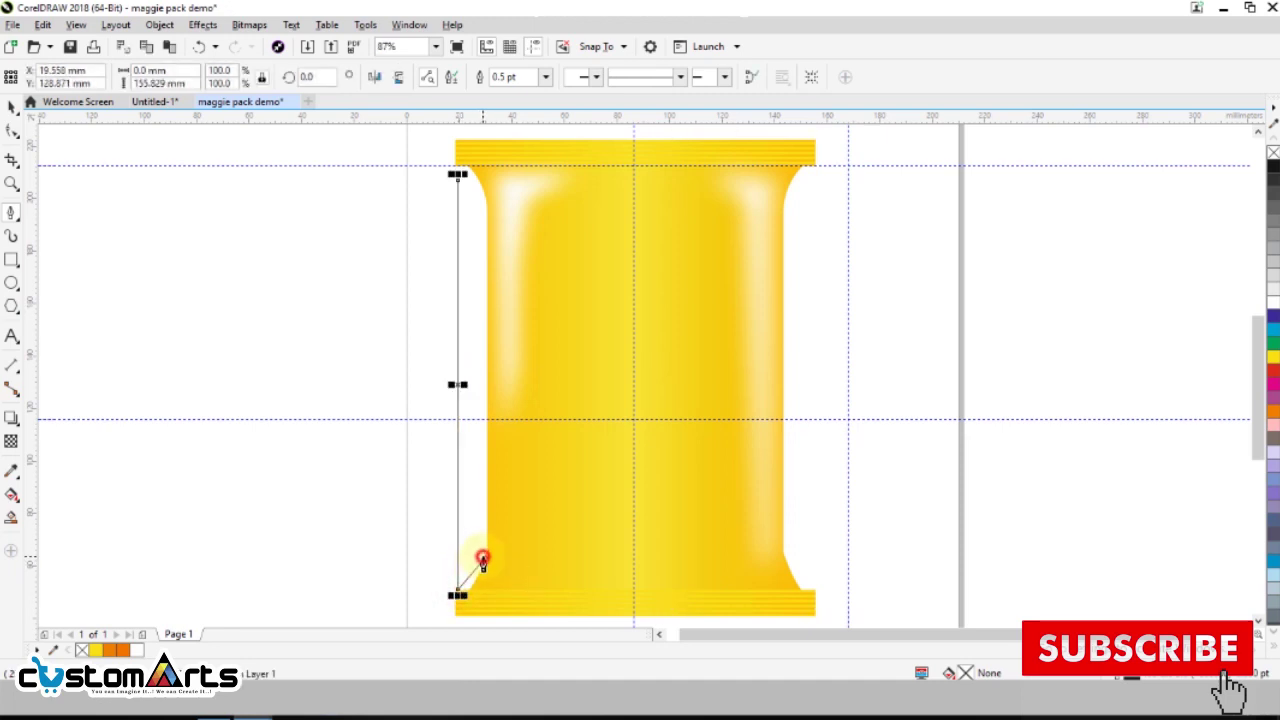
pyautogui.click(484, 205)
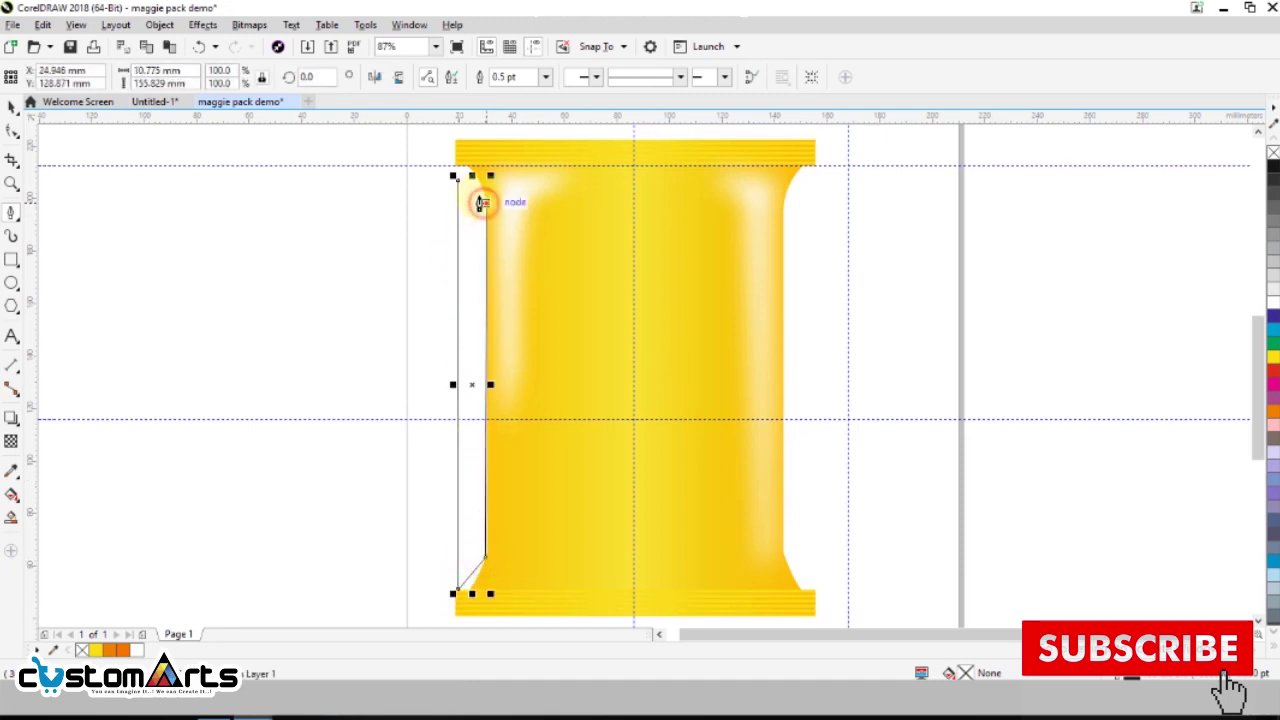
pyautogui.click(460, 175)
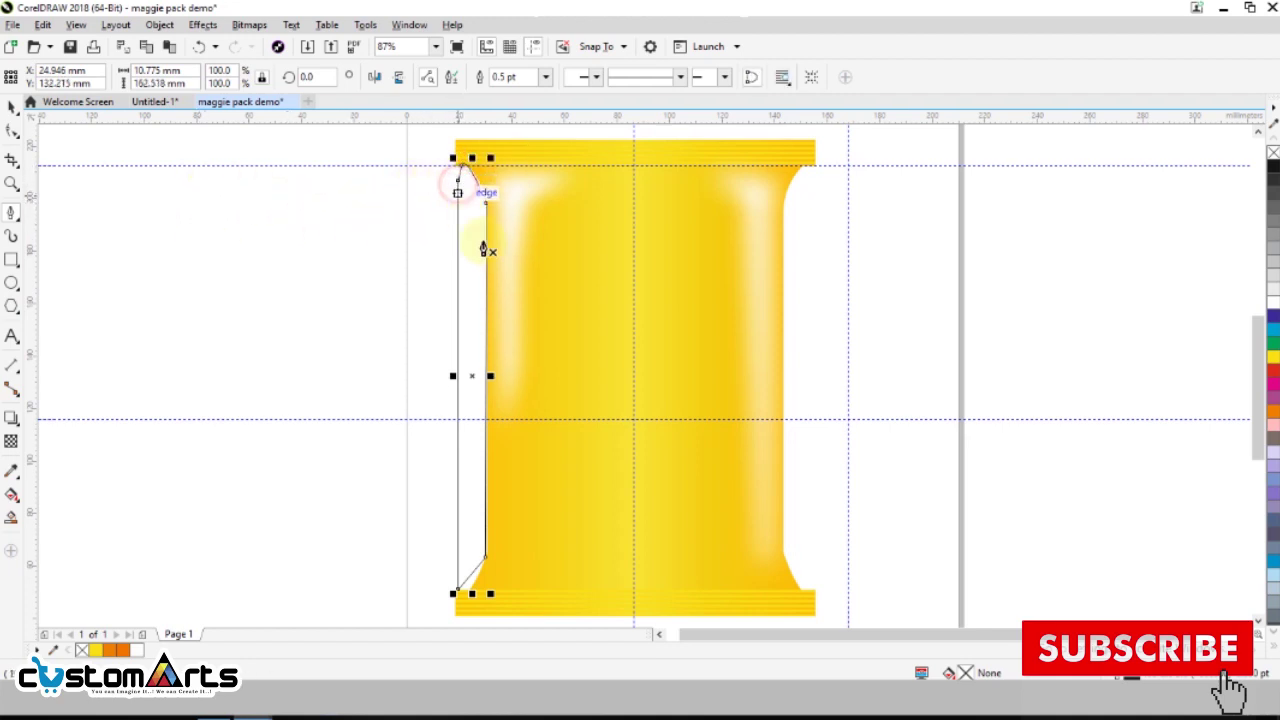
# - Fill the strip with orange C0 M64 Y100 K0, remove its outline and convert it to a 300 dpi RGB bitmap with transparent background
pyautogui.click(1273, 412)
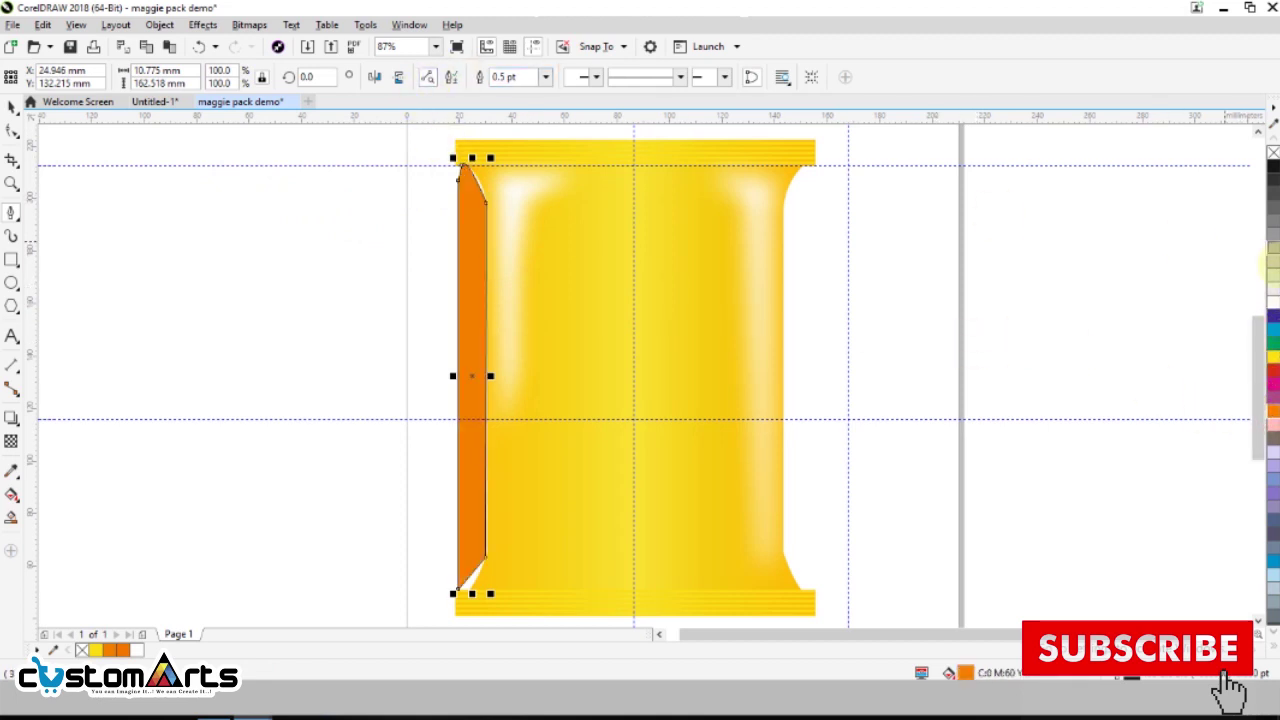
pyautogui.rightClick(1272, 155)
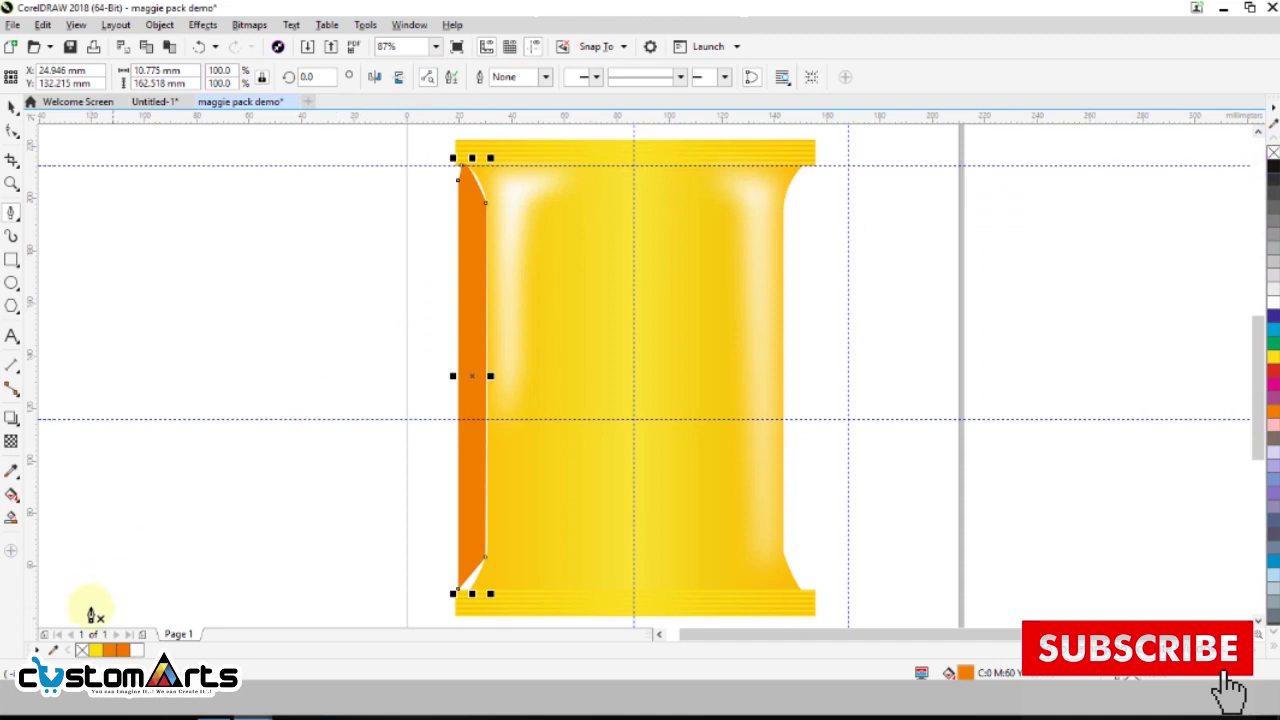
pyautogui.click(120, 649)
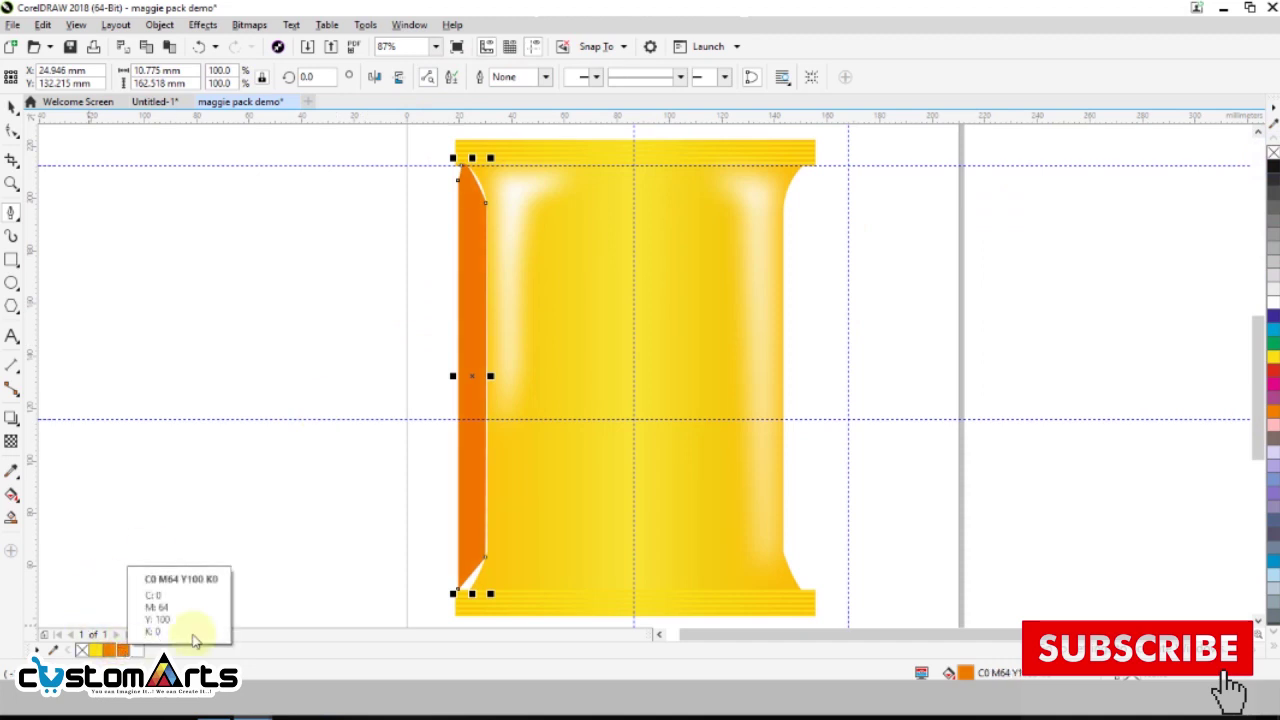
pyautogui.click(250, 25)
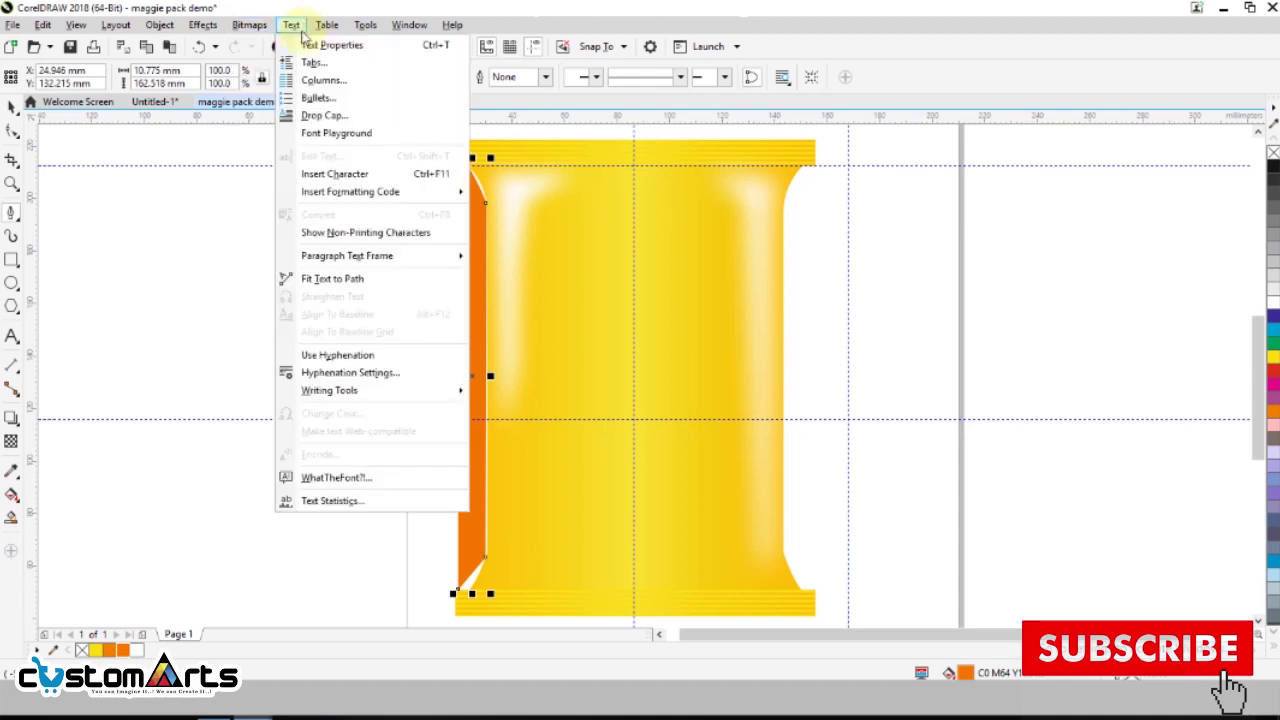
pyautogui.click(262, 46)
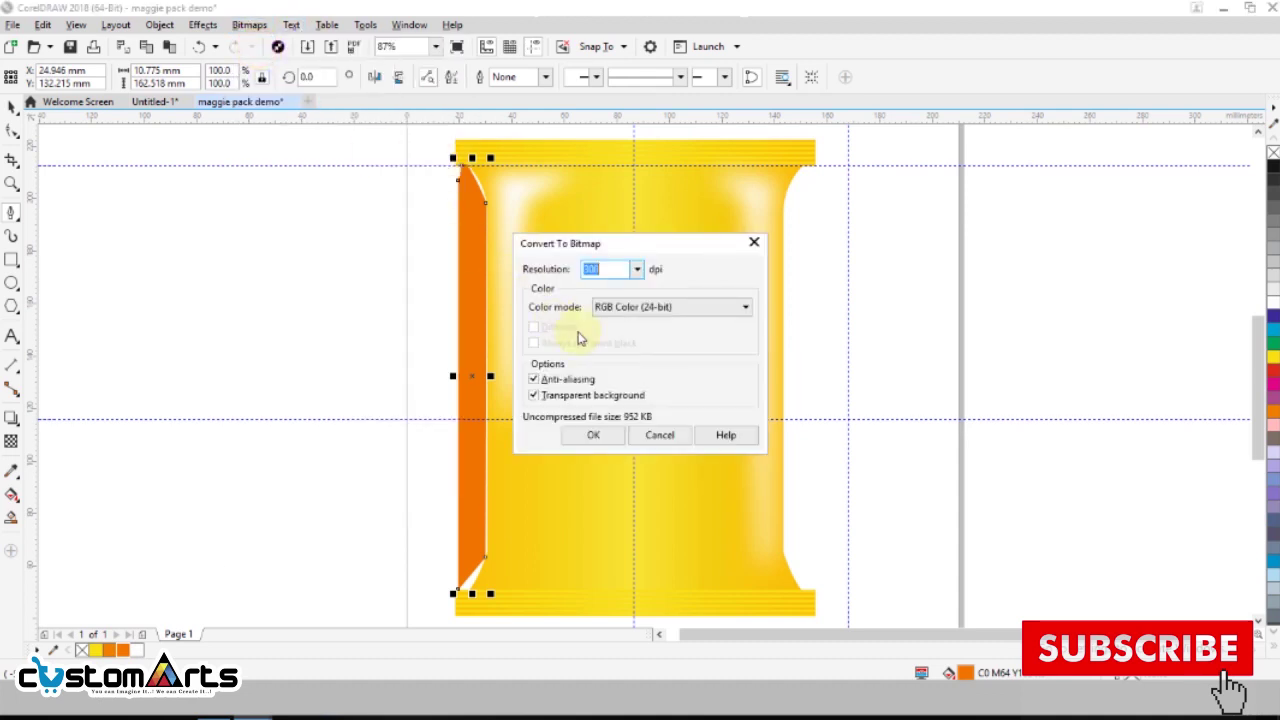
pyautogui.click(594, 435)
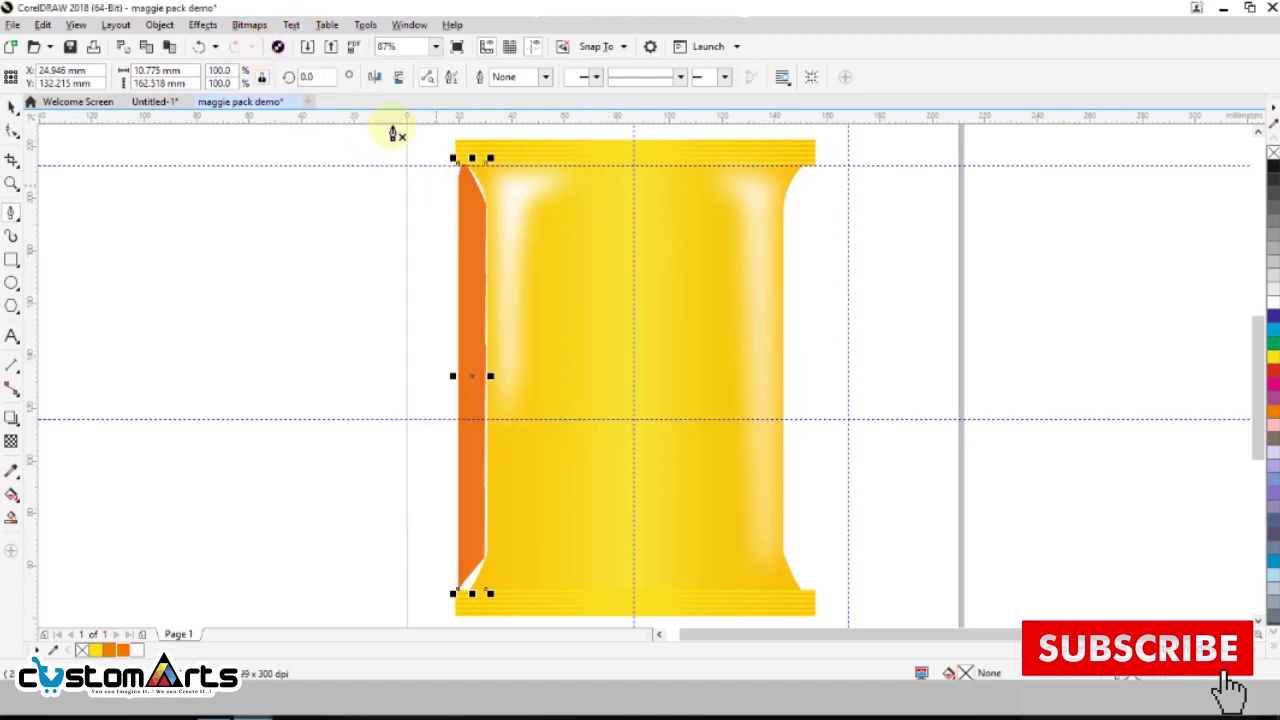
# - Apply a Gaussian Blur with a radius slightly above 54 pixels to the orange strip bitmap
pyautogui.click(250, 26)
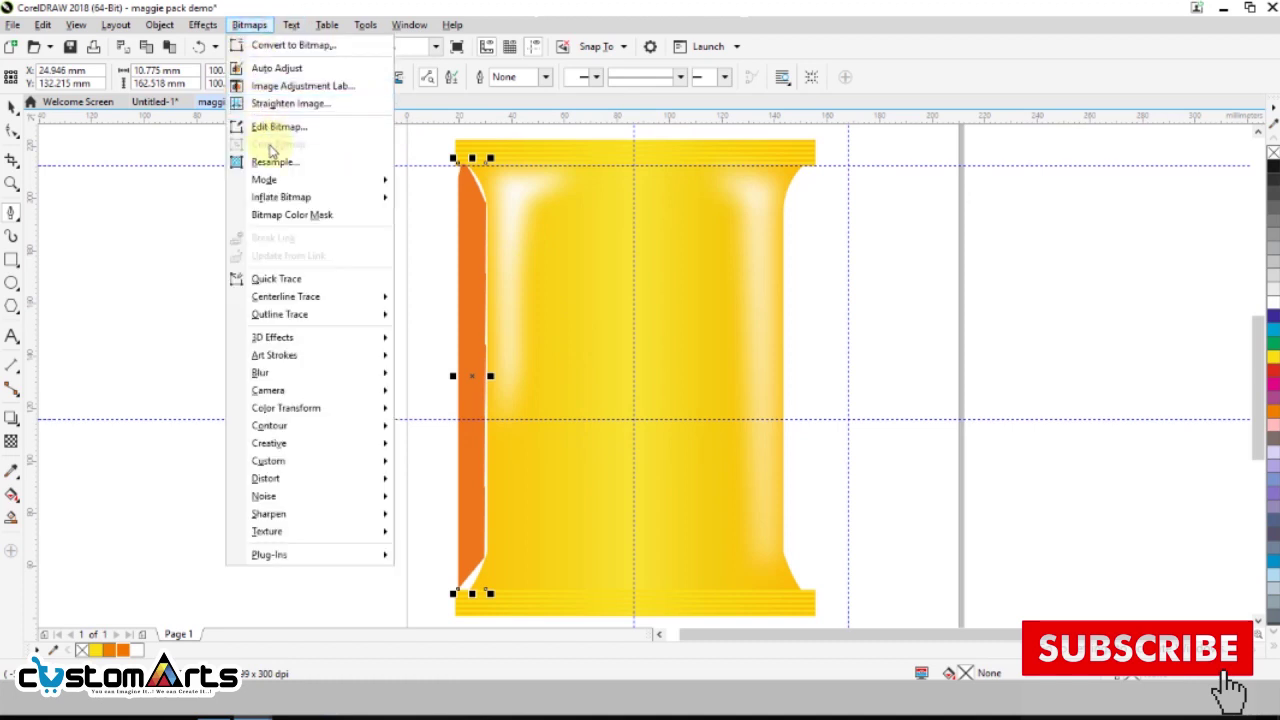
pyautogui.moveTo(300, 378)
pyautogui.click(440, 337)
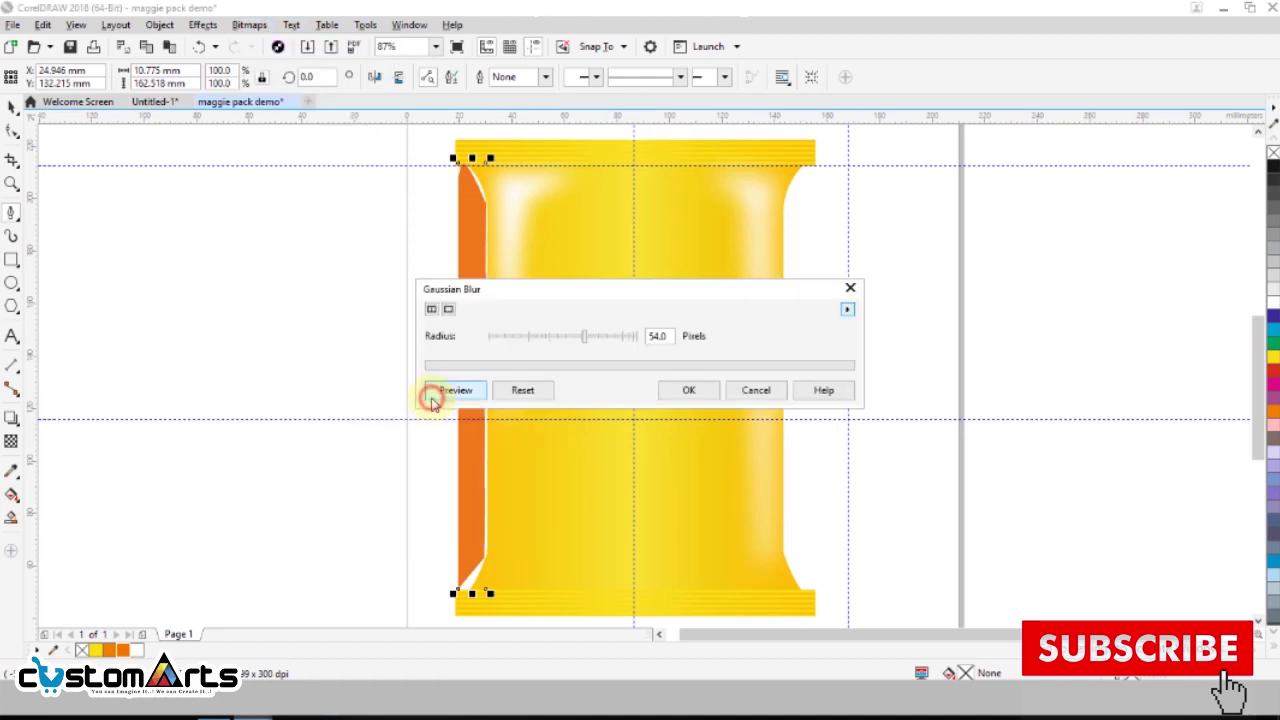
pyautogui.click(430, 392)
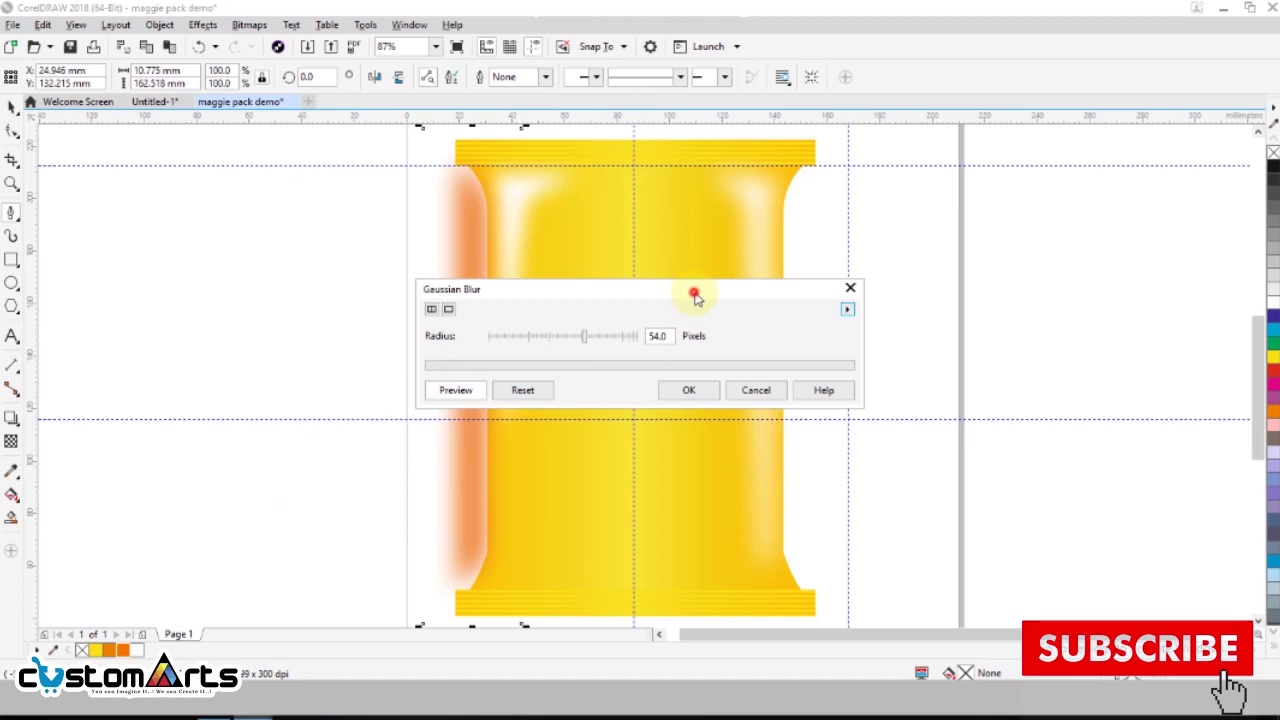
pyautogui.moveTo(694, 296); pyautogui.dragTo(957, 293)
pyautogui.moveTo(865, 338); pyautogui.dragTo(860, 334)
pyautogui.click(936, 384)
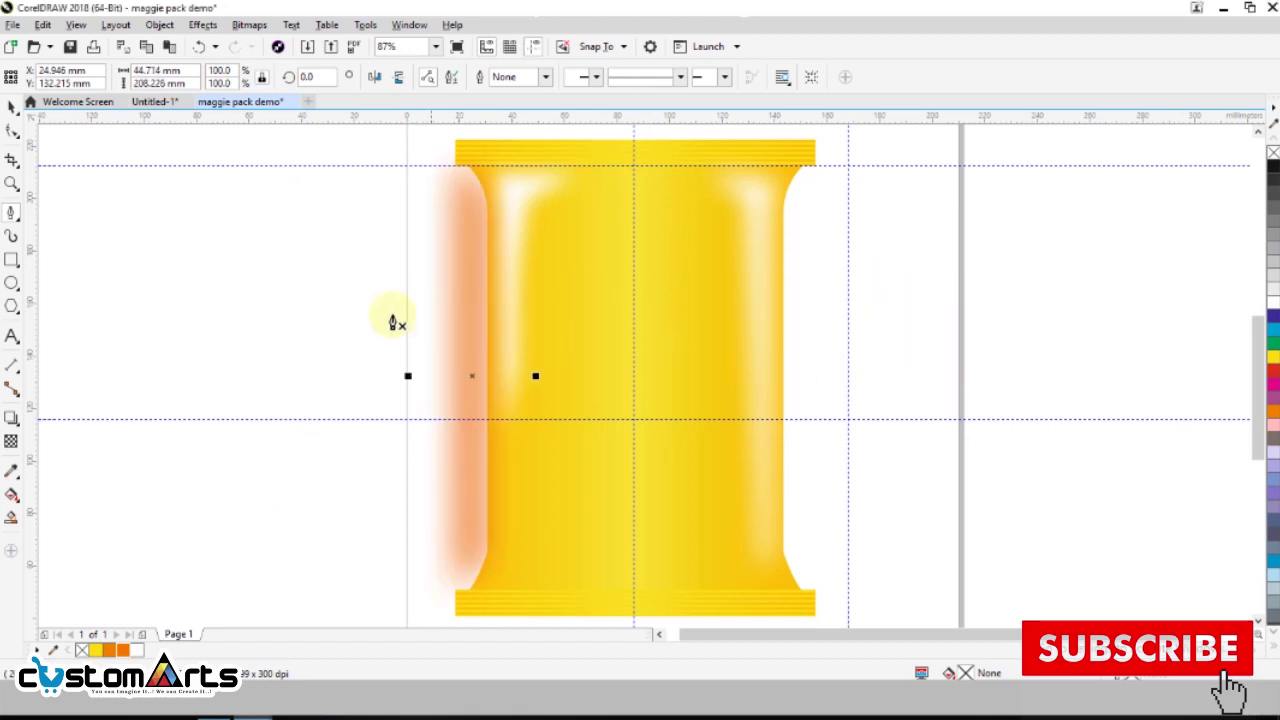
# - PowerClip the blurred orange strip inside the spool's body and deselect everything
pyautogui.click(11, 104)
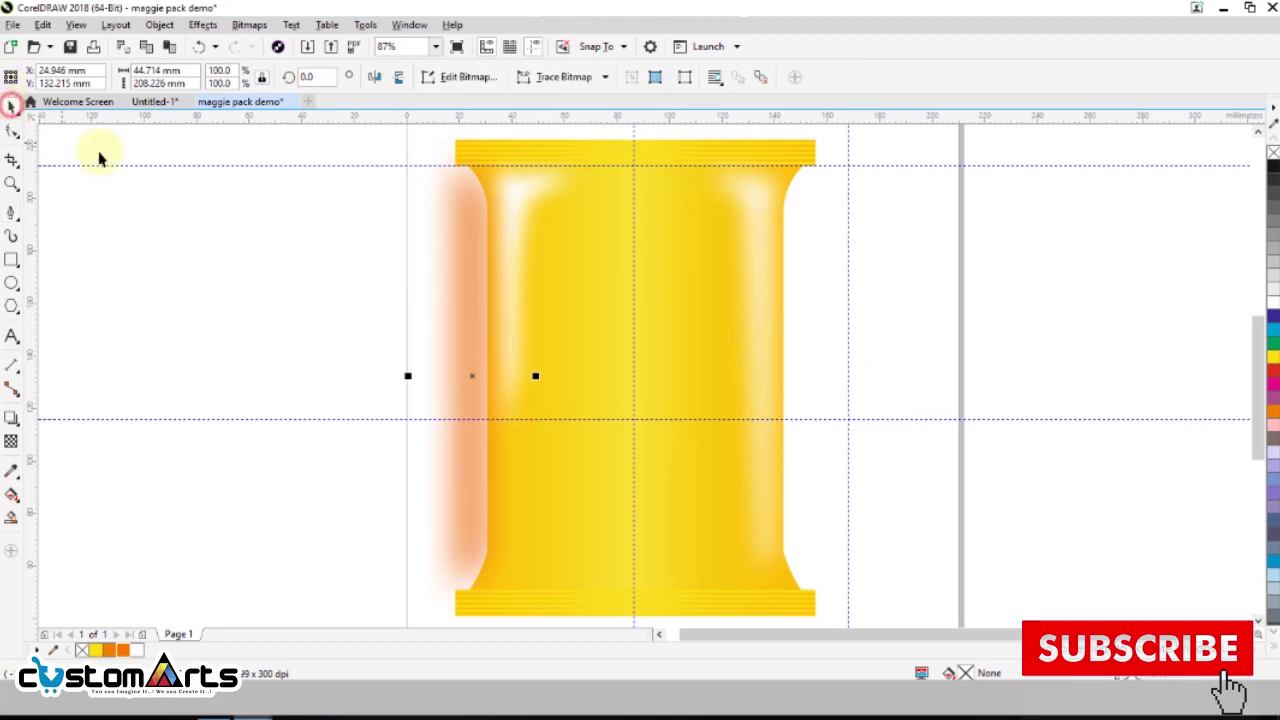
pyautogui.rightClick(470, 304)
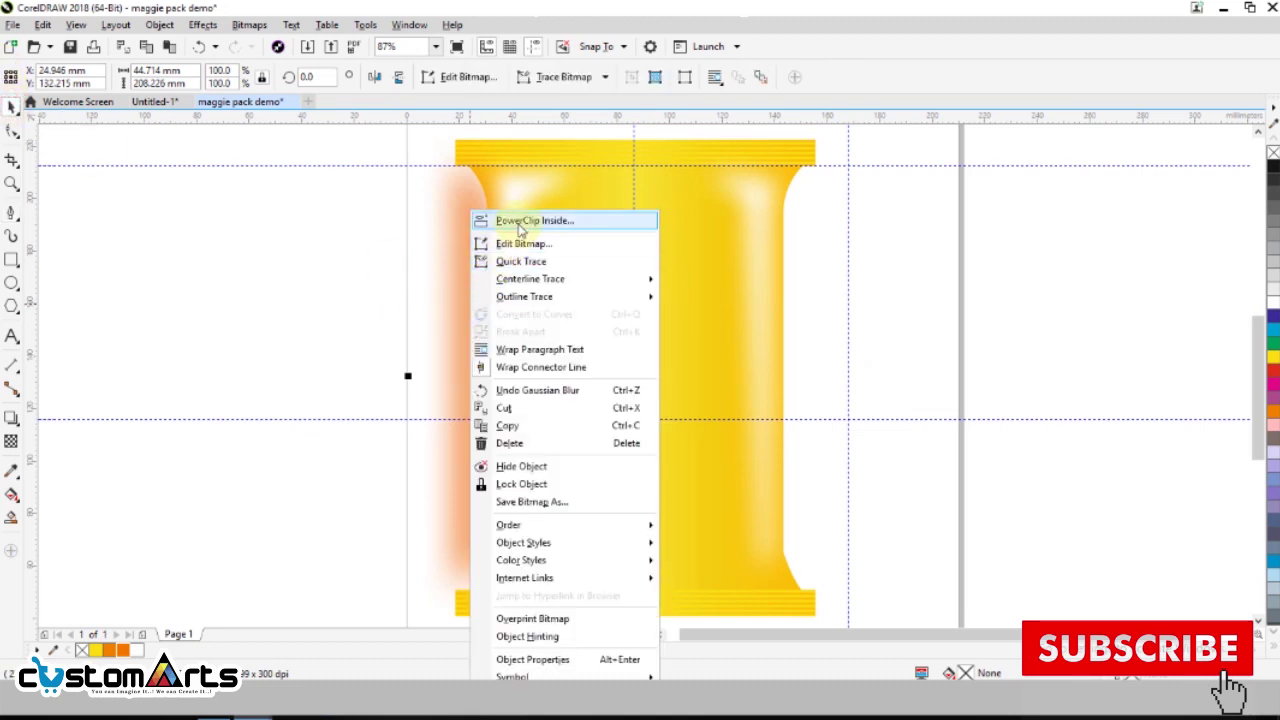
pyautogui.click(517, 220)
pyautogui.click(601, 261)
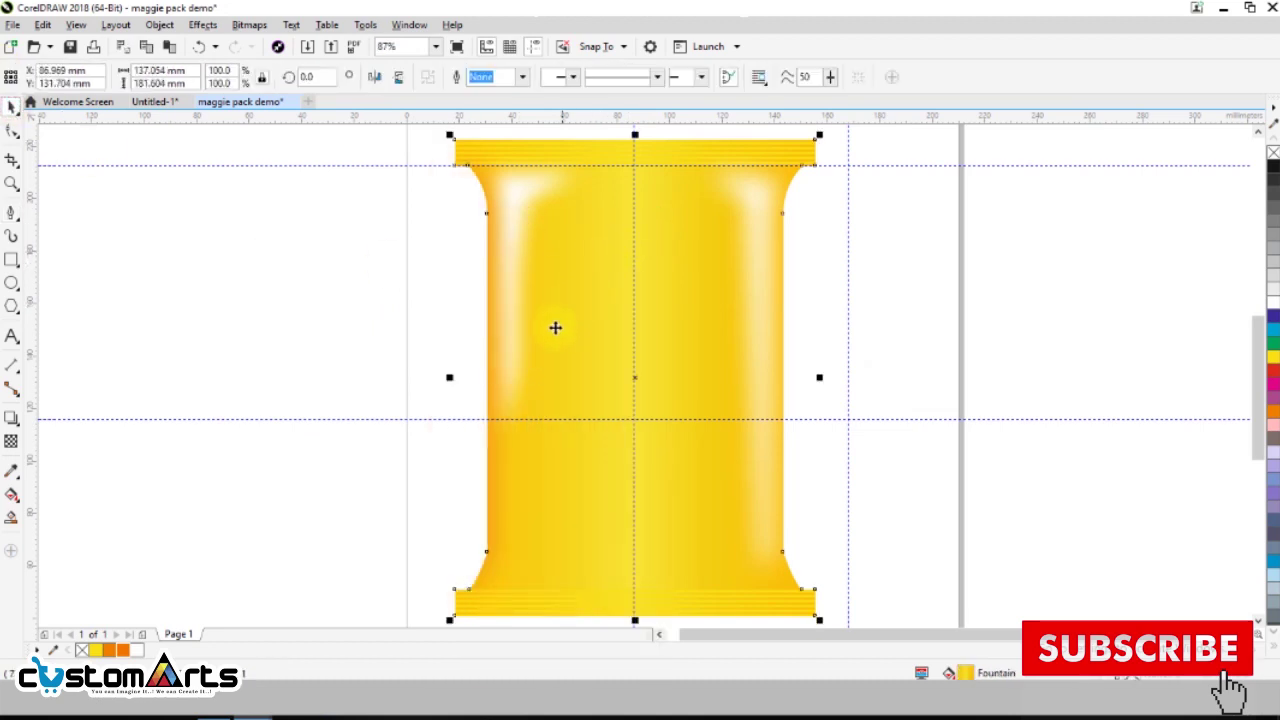
pyautogui.click(475, 351)
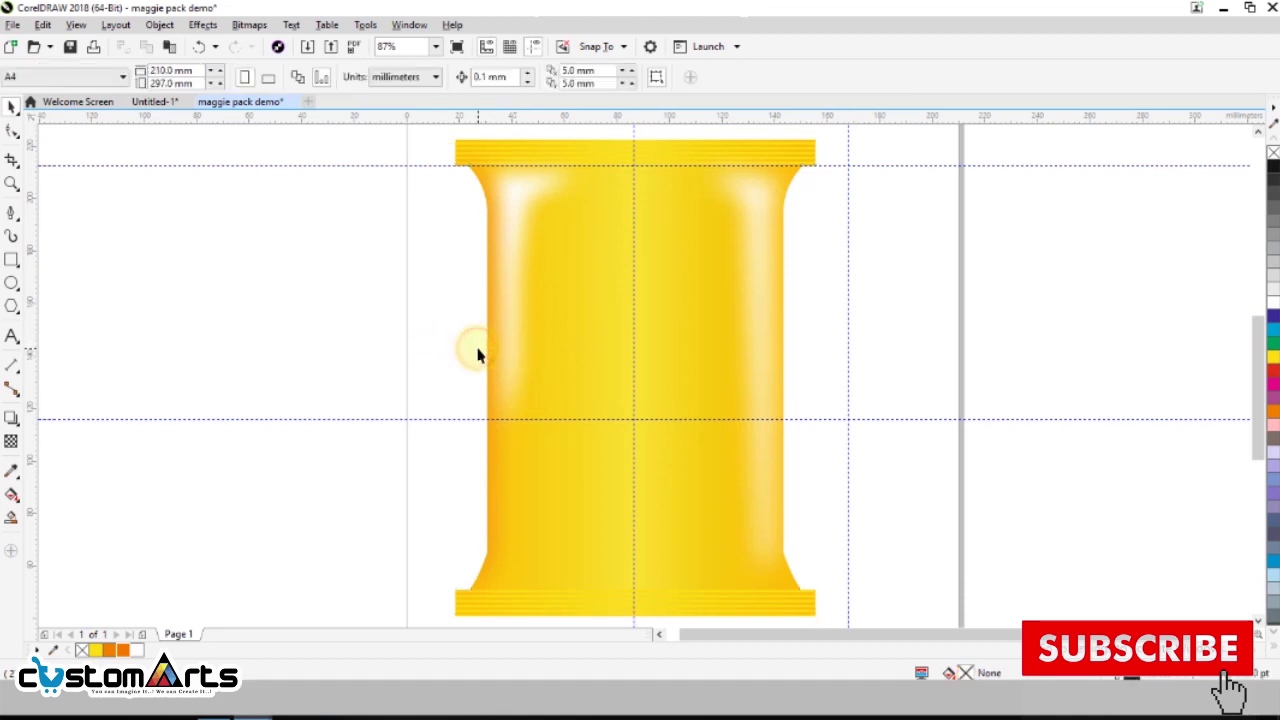
# - Nudge the clipped orange shading strip at the spool body's left edge about 2 mm to the right
pyautogui.click(490, 353)
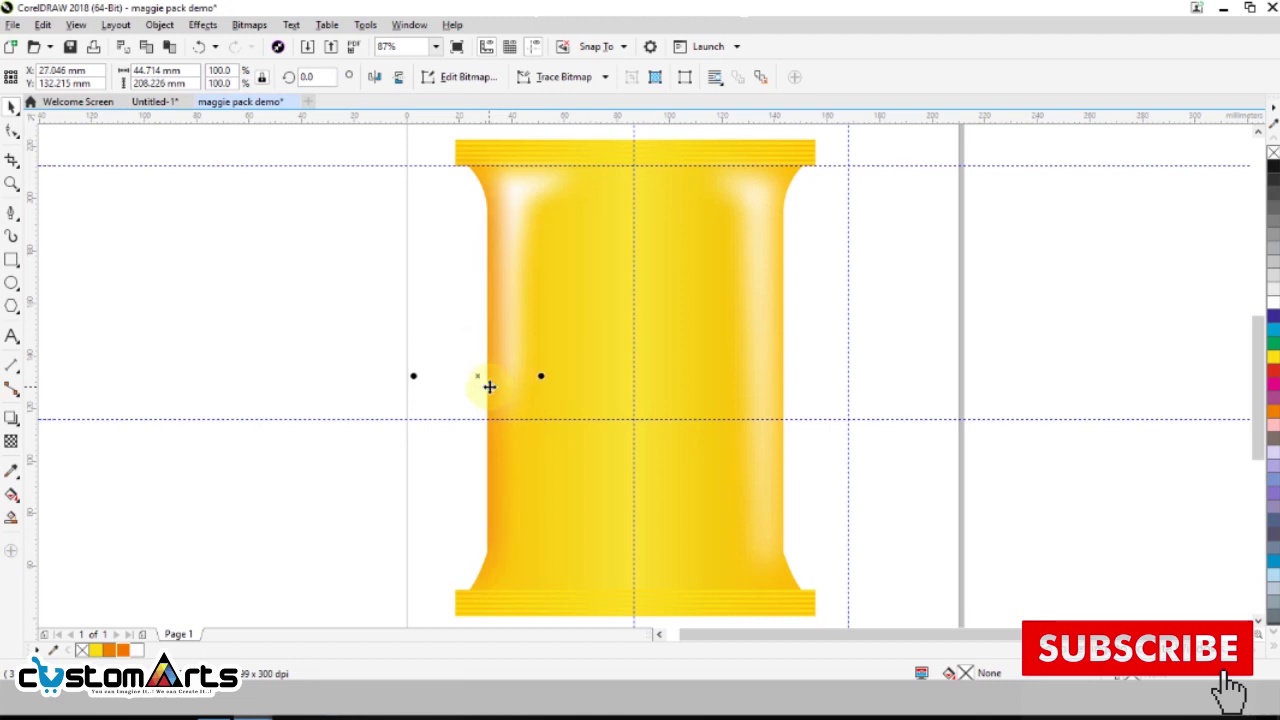
pyautogui.press('Right')
pyautogui.press('Right')
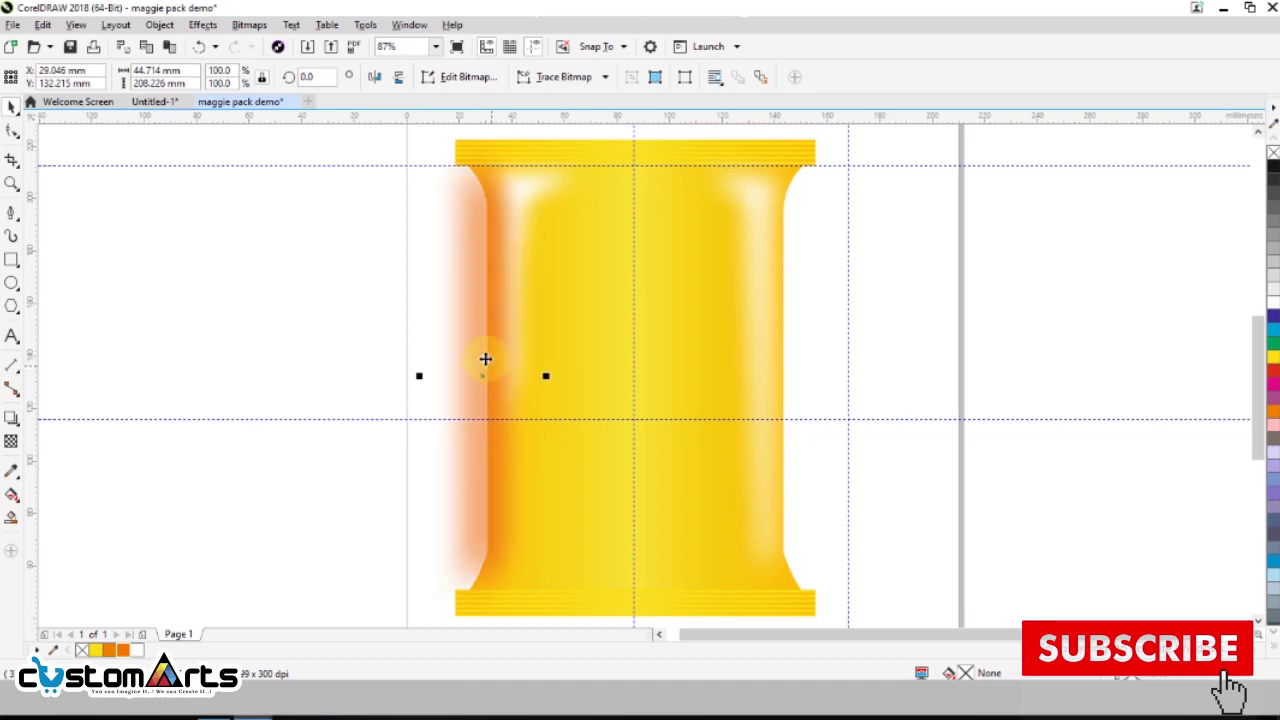
# - Duplicate the blurred orange strip at the body's right edge, mirror the copy horizontally and PowerClip it inside the spool
pyautogui.moveTo(473, 344); pyautogui.dragTo(811, 335)
pyautogui.click(375, 79)
pyautogui.moveTo(835, 325); pyautogui.dragTo(820, 329)
pyautogui.rightClick(820, 330)
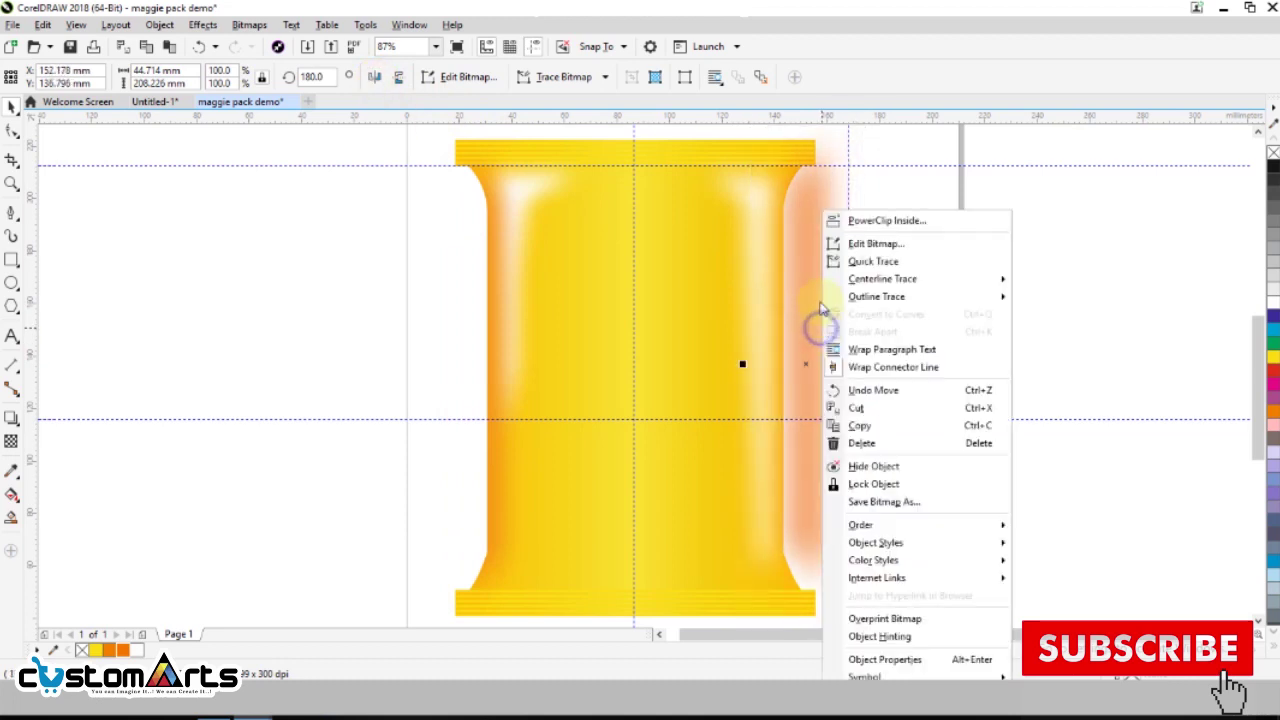
pyautogui.click(874, 220)
pyautogui.click(603, 294)
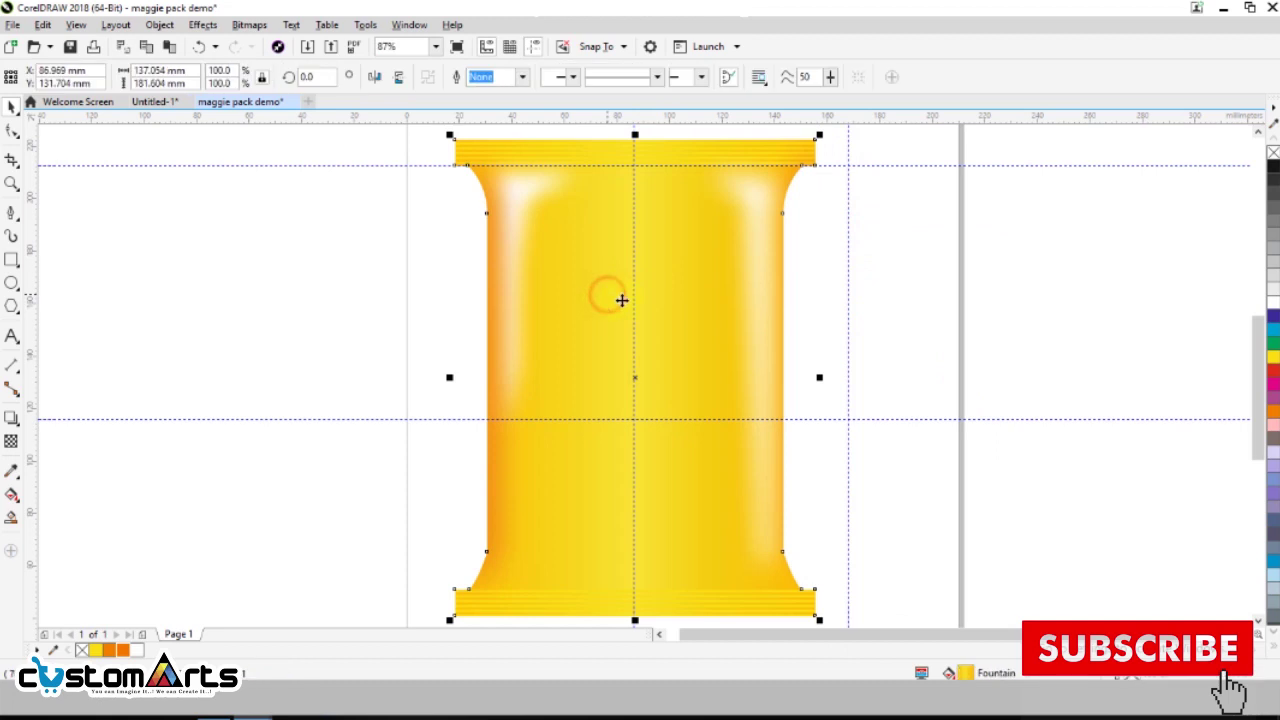
# - Nudge the clipped orange strip at the body's right edge inward to strengthen the edge shading
pyautogui.click(807, 333)
pyautogui.click(781, 342)
pyautogui.click(782, 346)
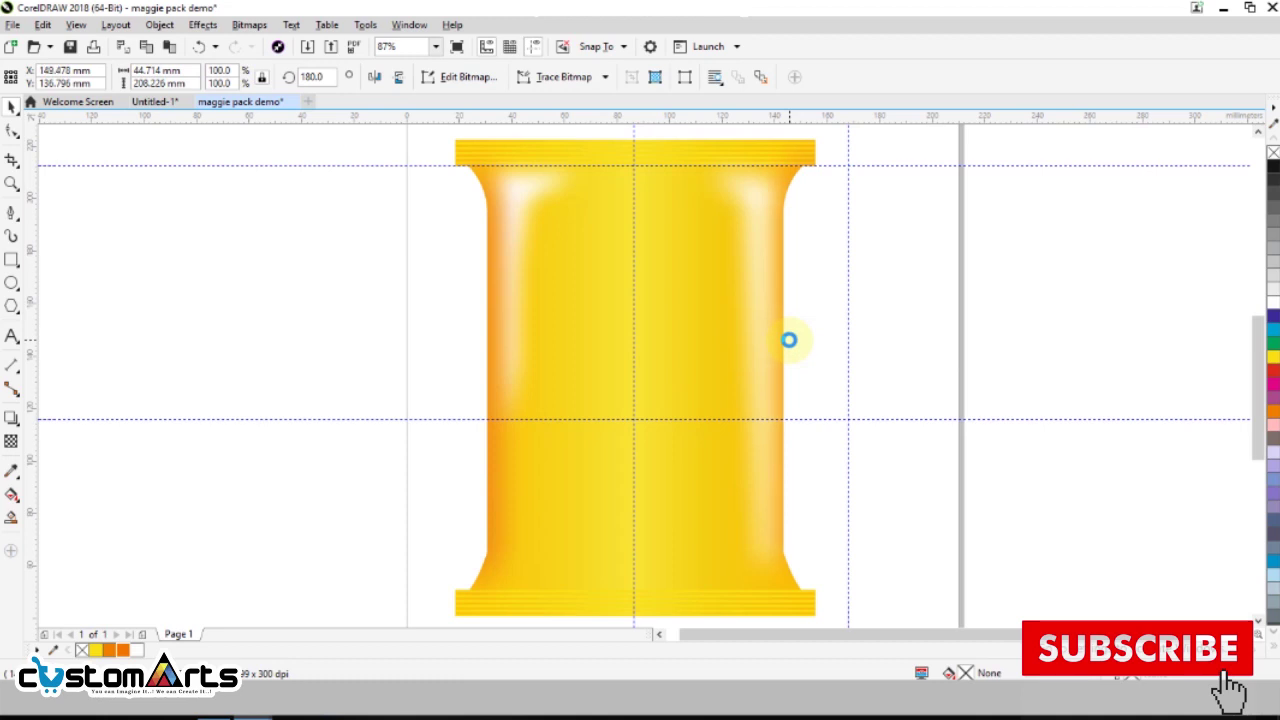
pyautogui.press('Left')
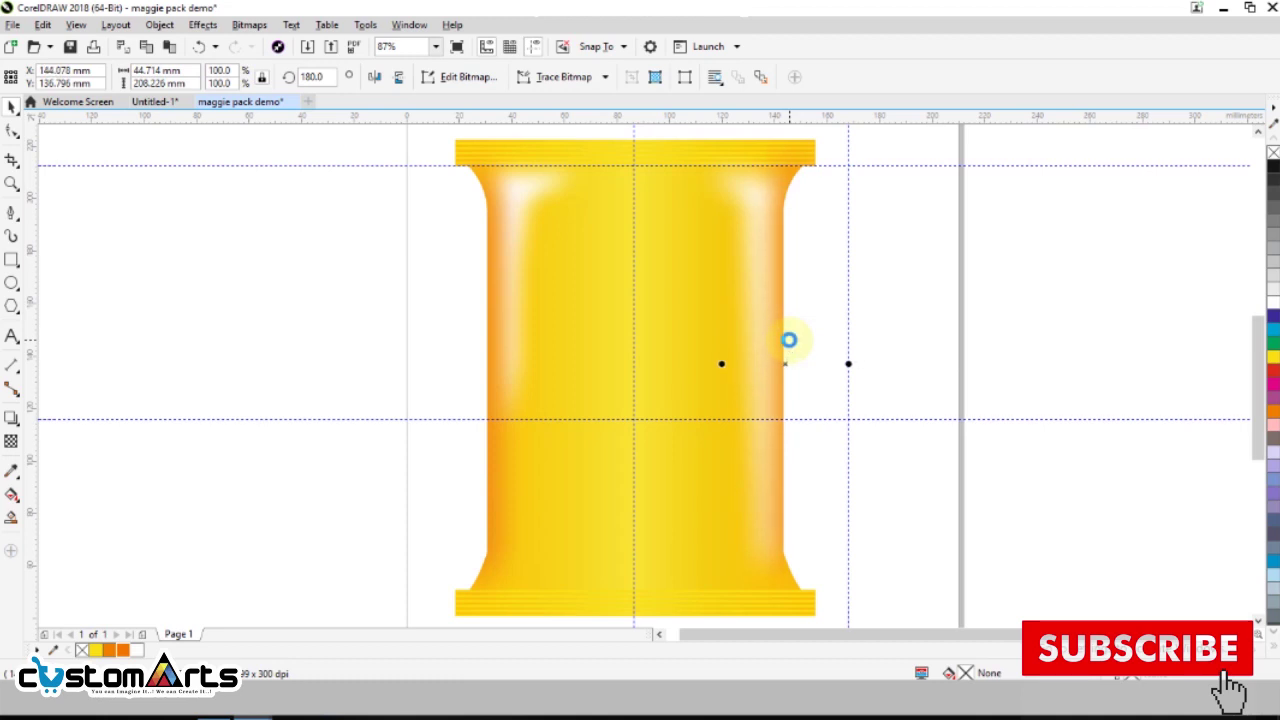
pyautogui.press('Right')
pyautogui.press('Right')
pyautogui.press('Right')
pyautogui.click(497, 372)
pyautogui.click(491, 505)
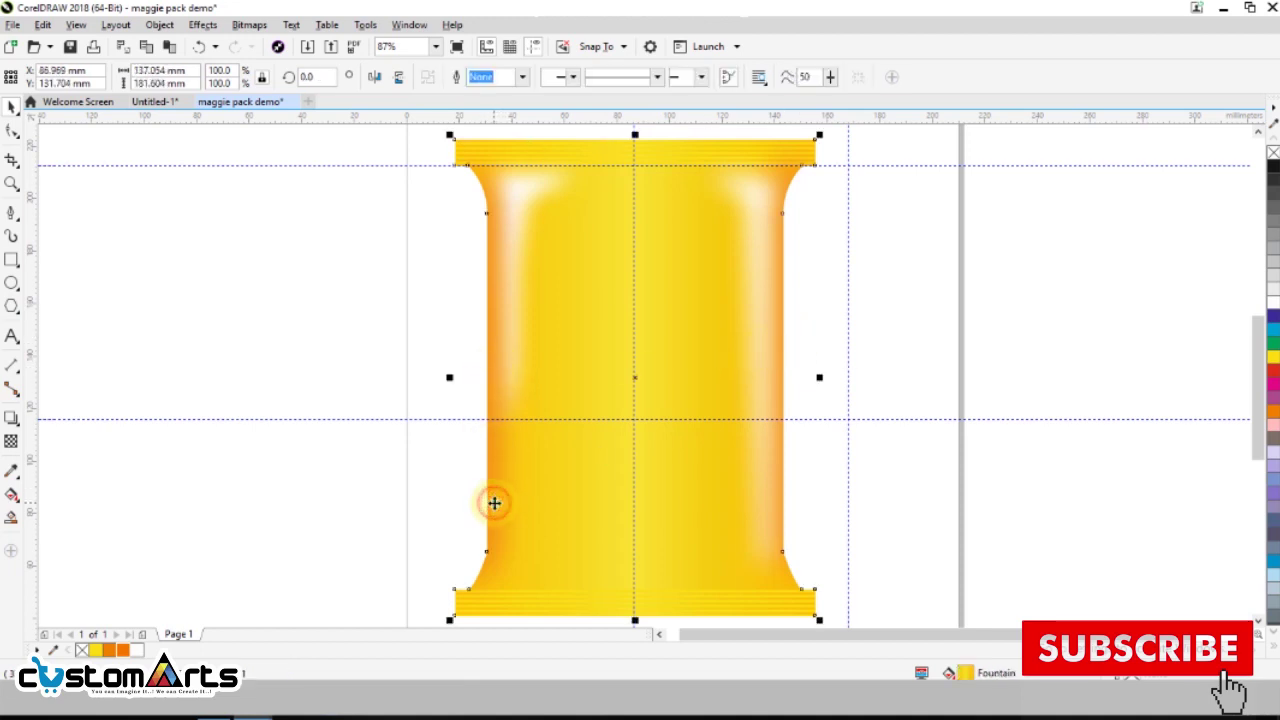
pyautogui.keyDown('alt'); pyautogui.click(489, 503); pyautogui.keyUp('alt')
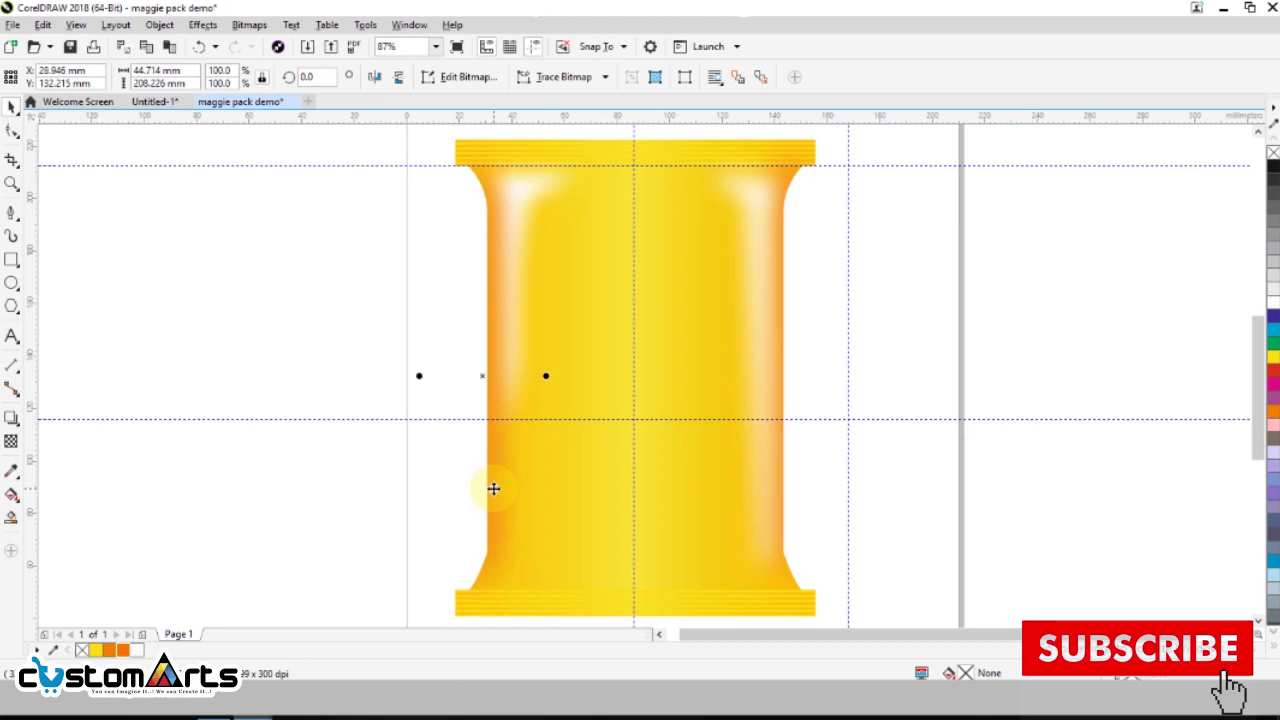
pyautogui.click(325, 434)
# - Shift the right white highlight slightly left, PowerClip it inside the spool body and deselect everything
pyautogui.click(757, 364)
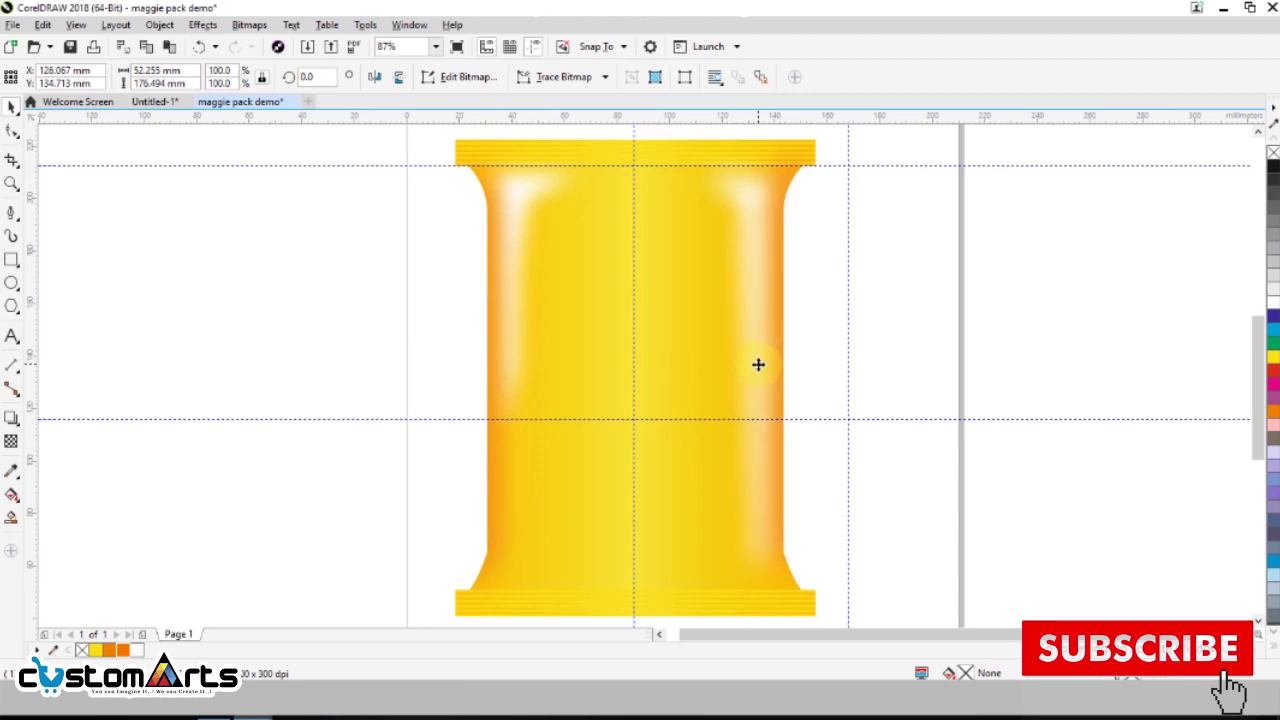
pyautogui.rightClick(758, 364)
pyautogui.click(800, 226)
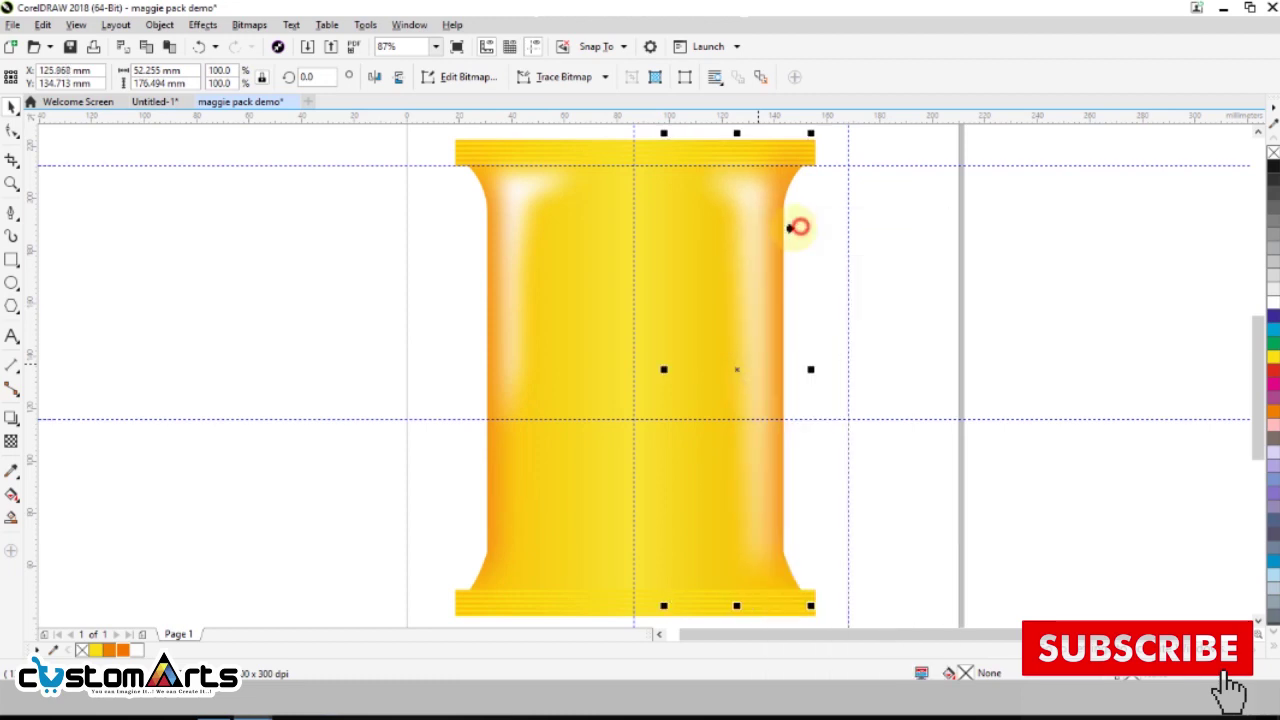
pyautogui.click(591, 302)
pyautogui.click(953, 248)
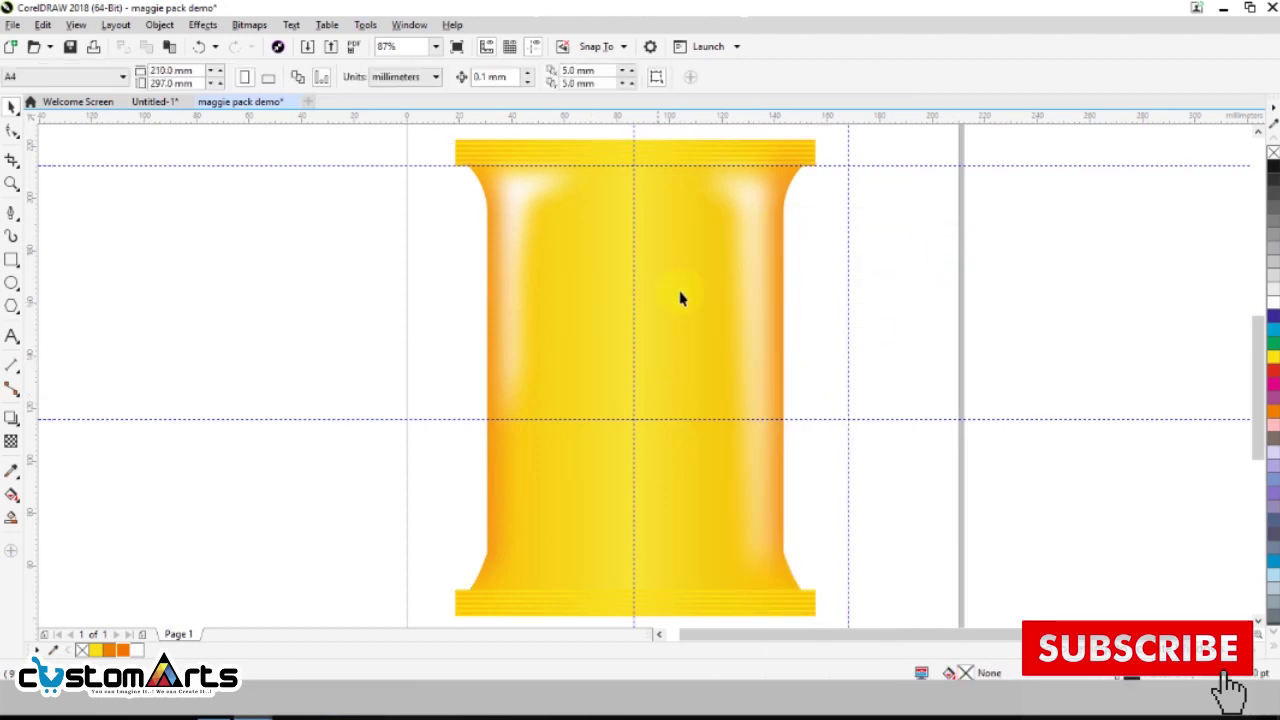
pyautogui.click(815, 157)
pyautogui.click(986, 203)
pyautogui.click(715, 148)
pyautogui.click(980, 211)
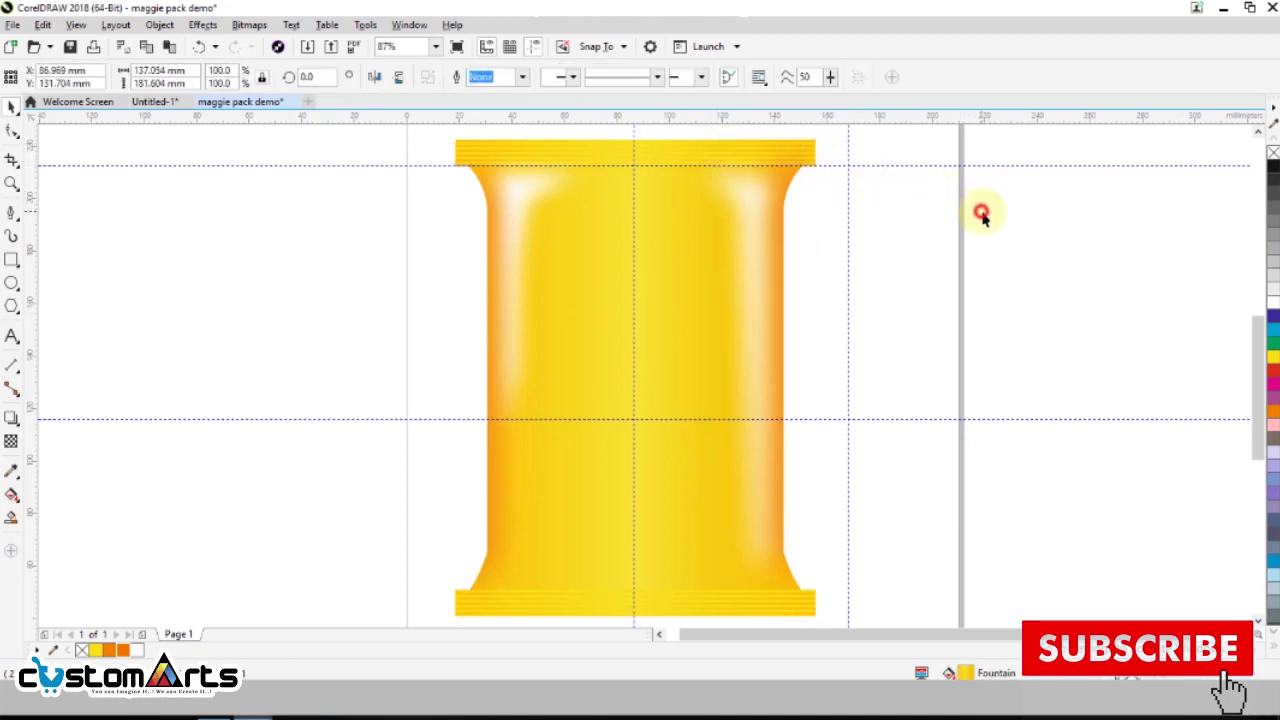
# - Draw a small closed shape about 6.5 mm wide and 12 mm tall over the top rim's left end with the Pen tool
pyautogui.click(11, 212)
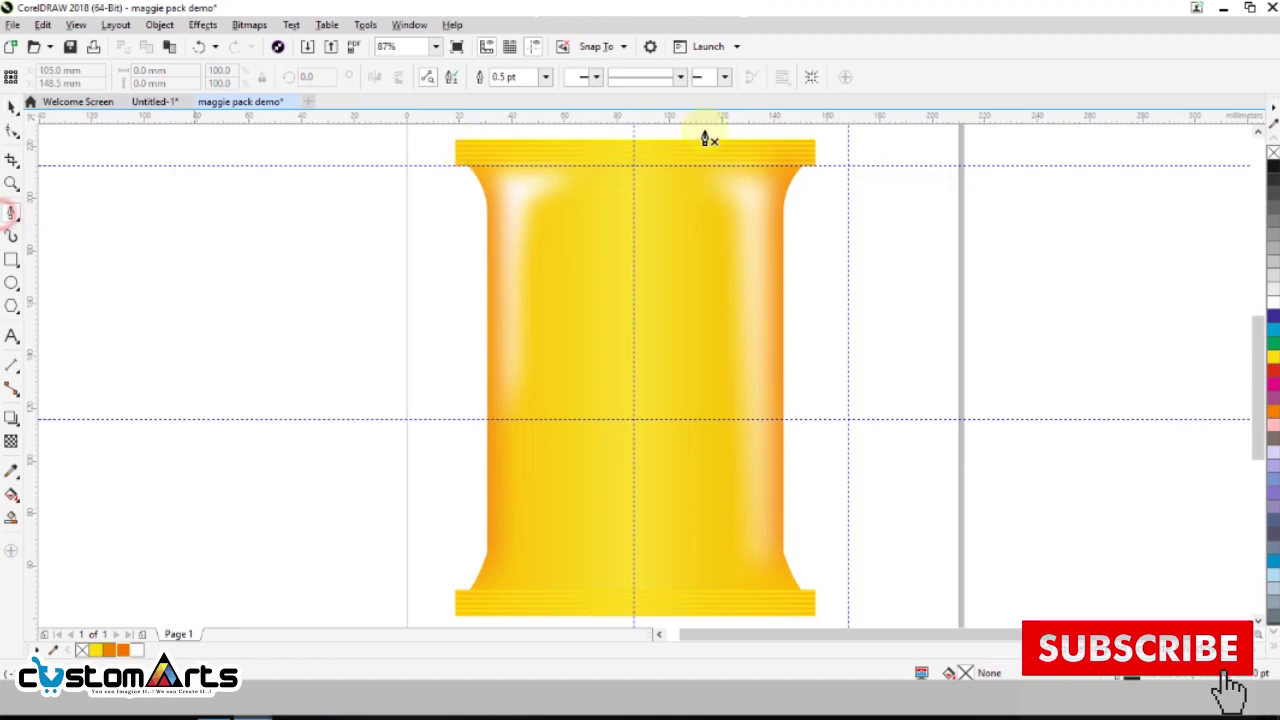
pyautogui.click(445, 141)
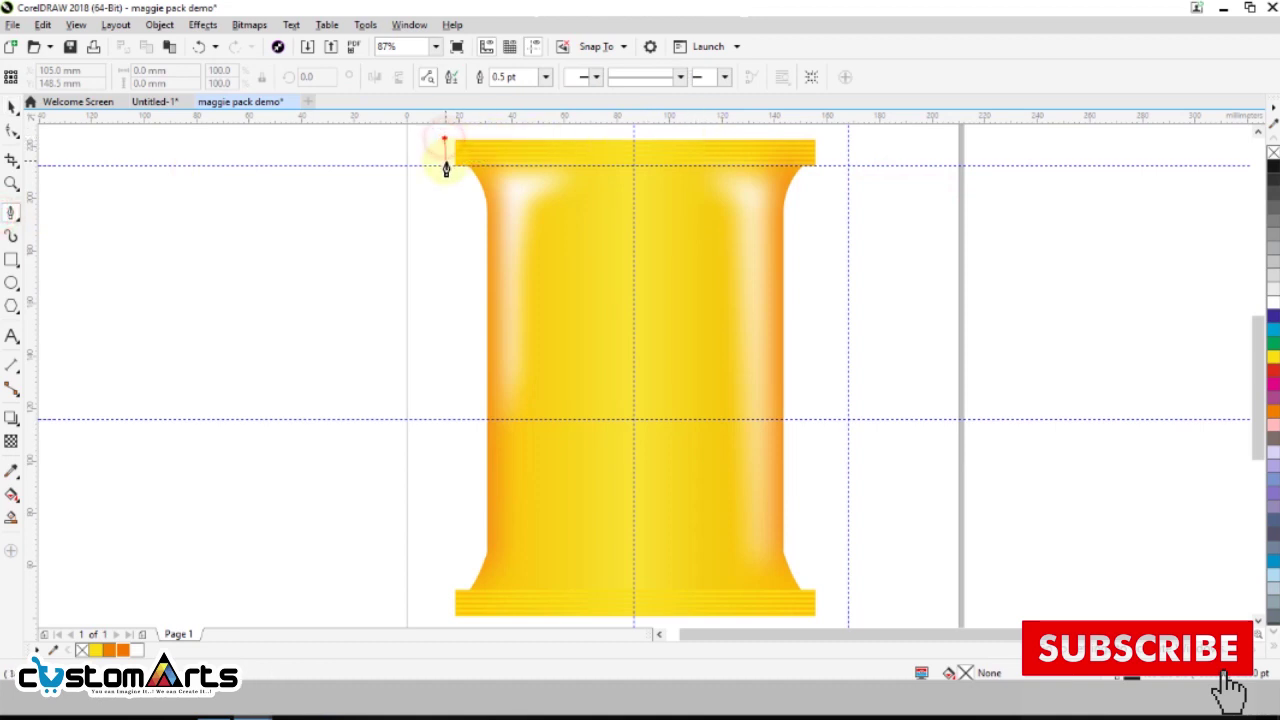
pyautogui.click(446, 172)
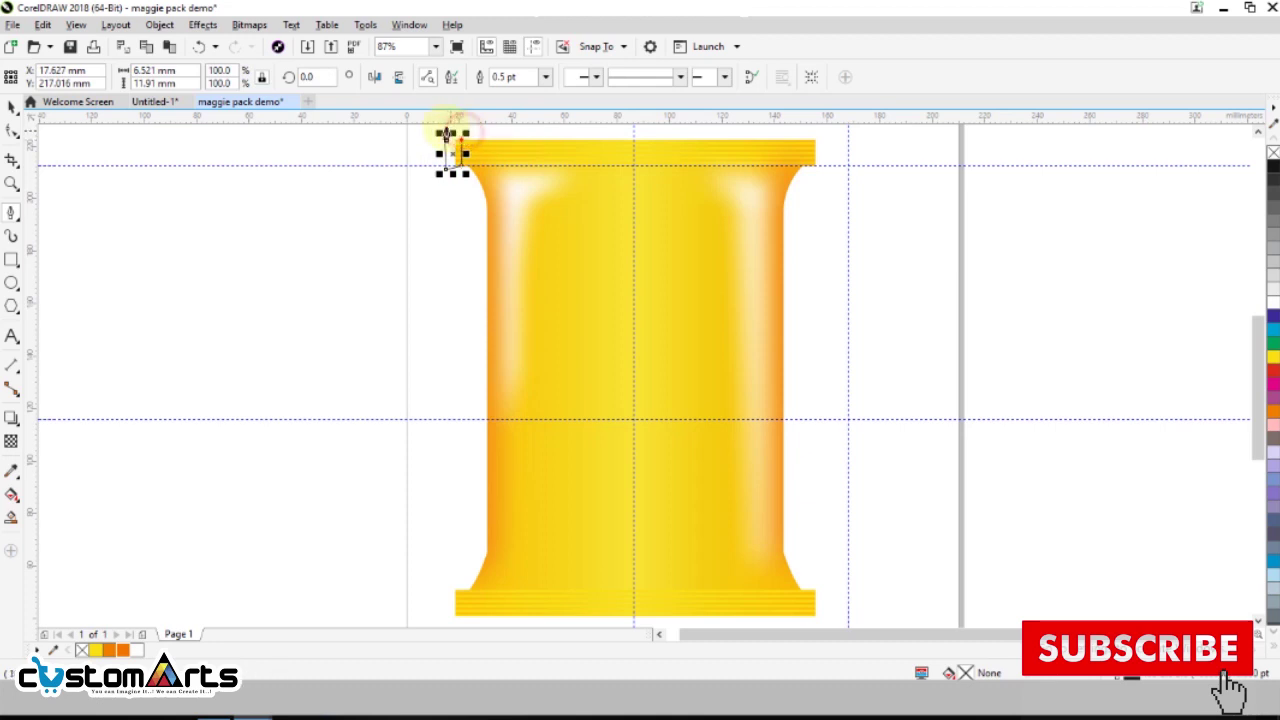
pyautogui.click(445, 139)
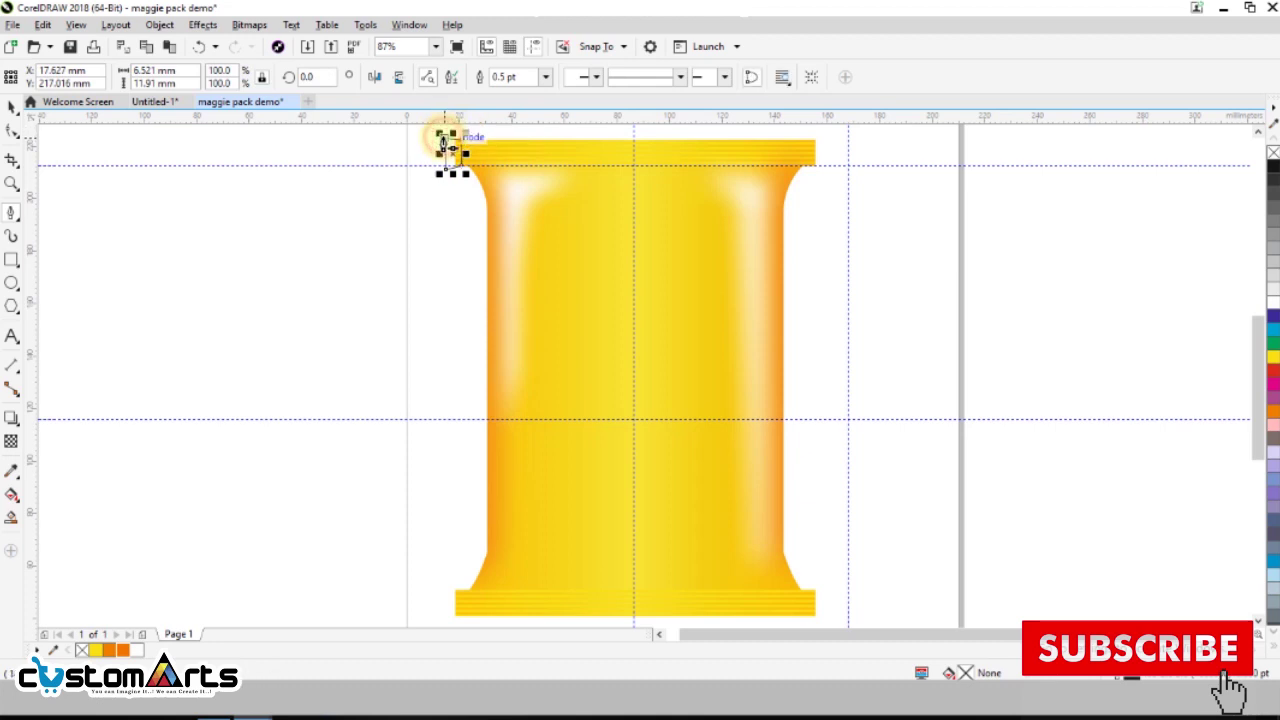
# - Fill the small rim shape with orange C0 M60, remove its outline and convert it to a 300 dpi RGB bitmap with transparent background
pyautogui.click(1274, 418)
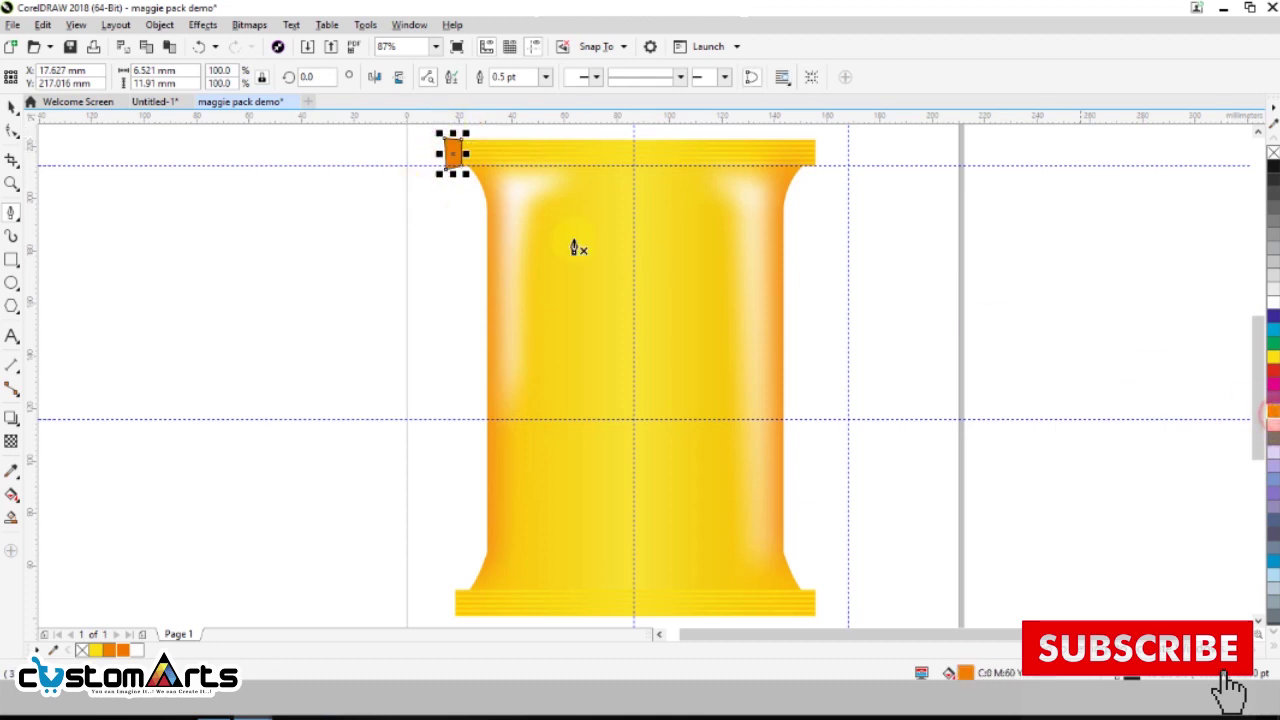
pyautogui.rightClick(1272, 152)
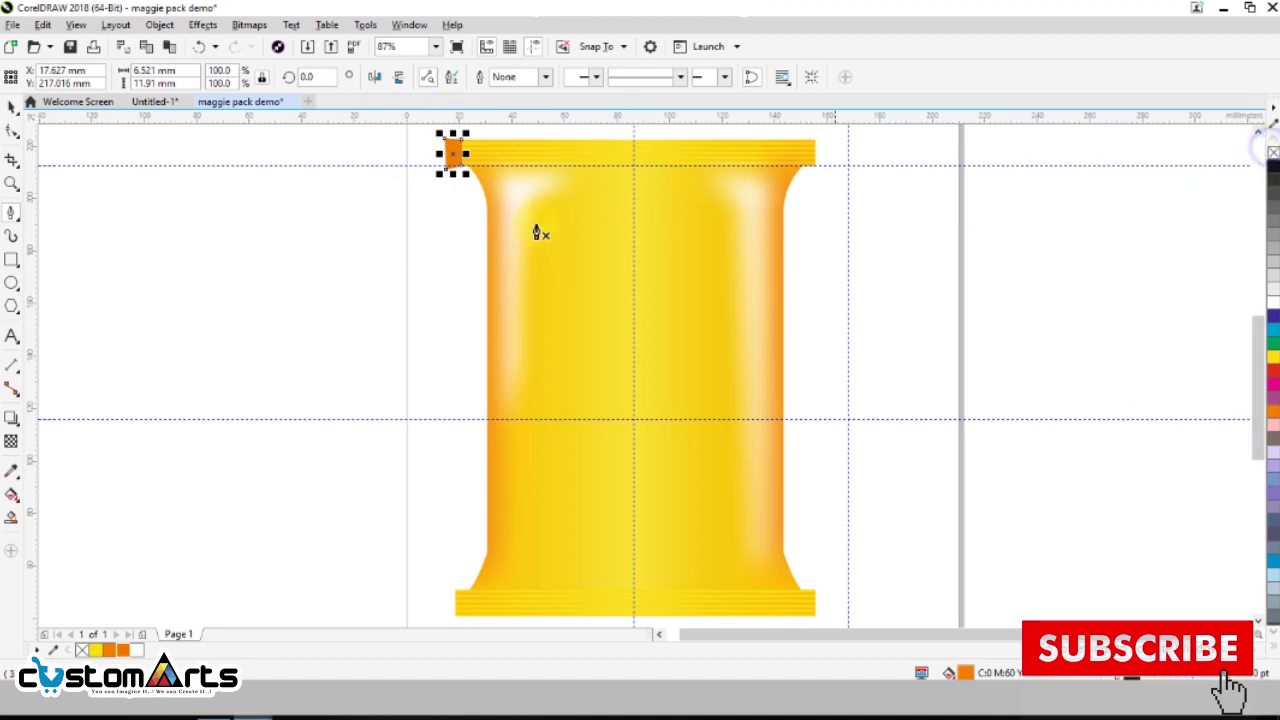
pyautogui.click(251, 26)
pyautogui.click(276, 44)
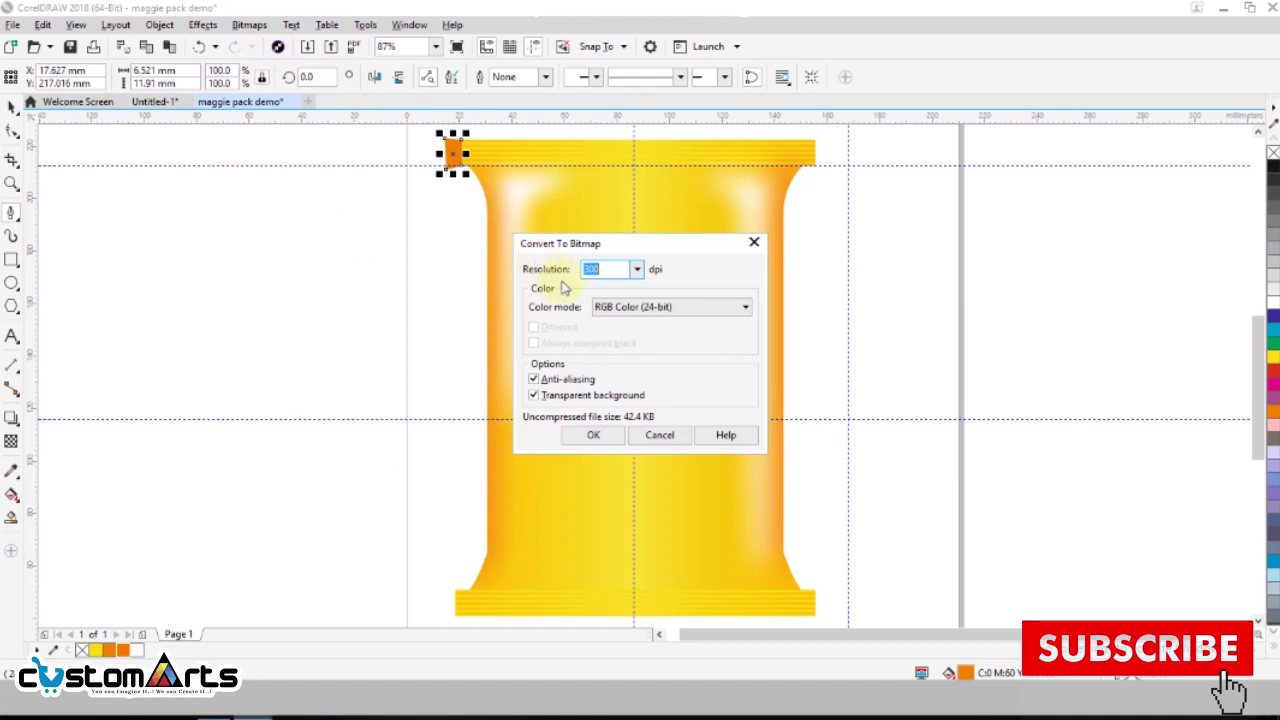
pyautogui.click(622, 435)
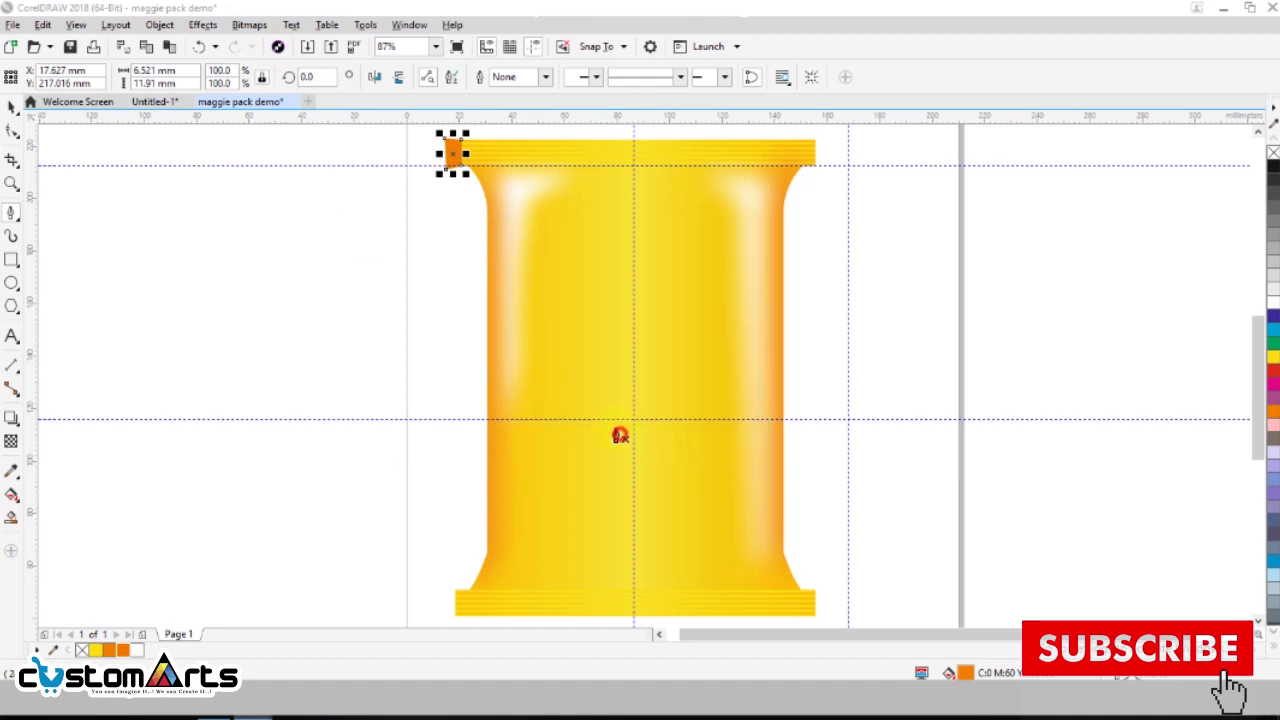
# - Apply a Gaussian Blur with a radius of 23 pixels to the small orange rim bitmap
pyautogui.click(250, 25)
pyautogui.moveTo(360, 375)
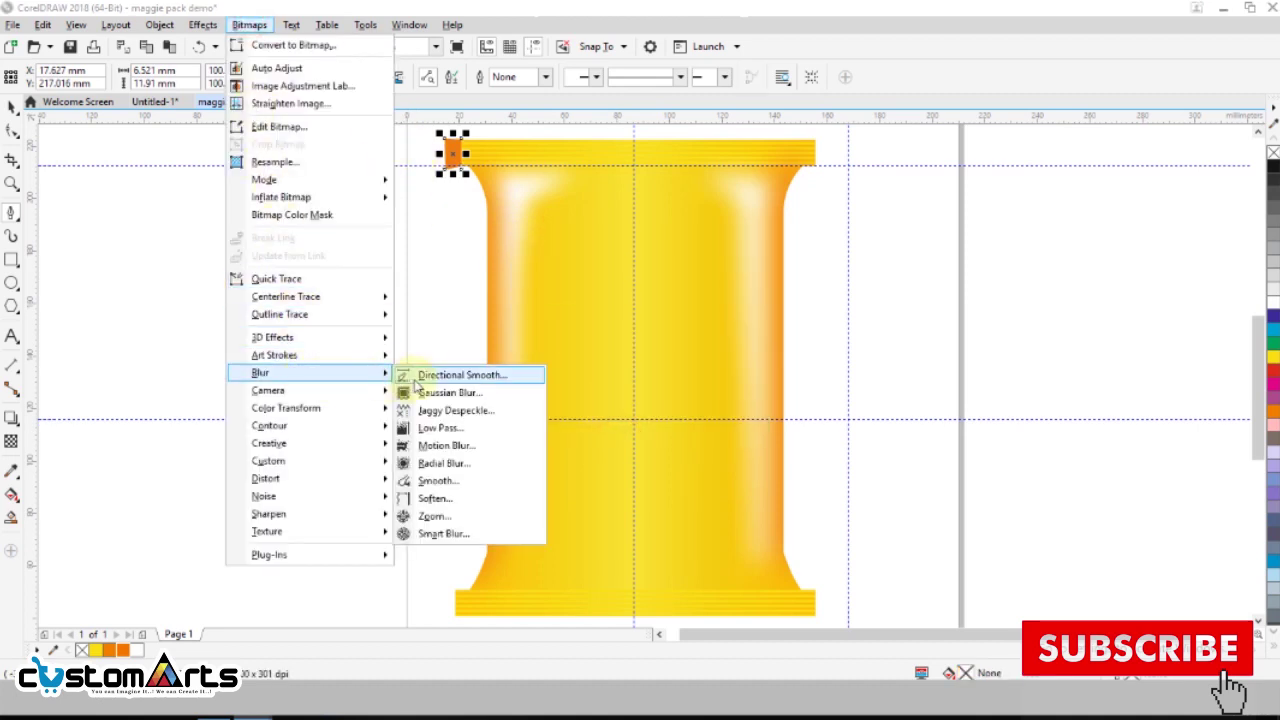
pyautogui.click(426, 394)
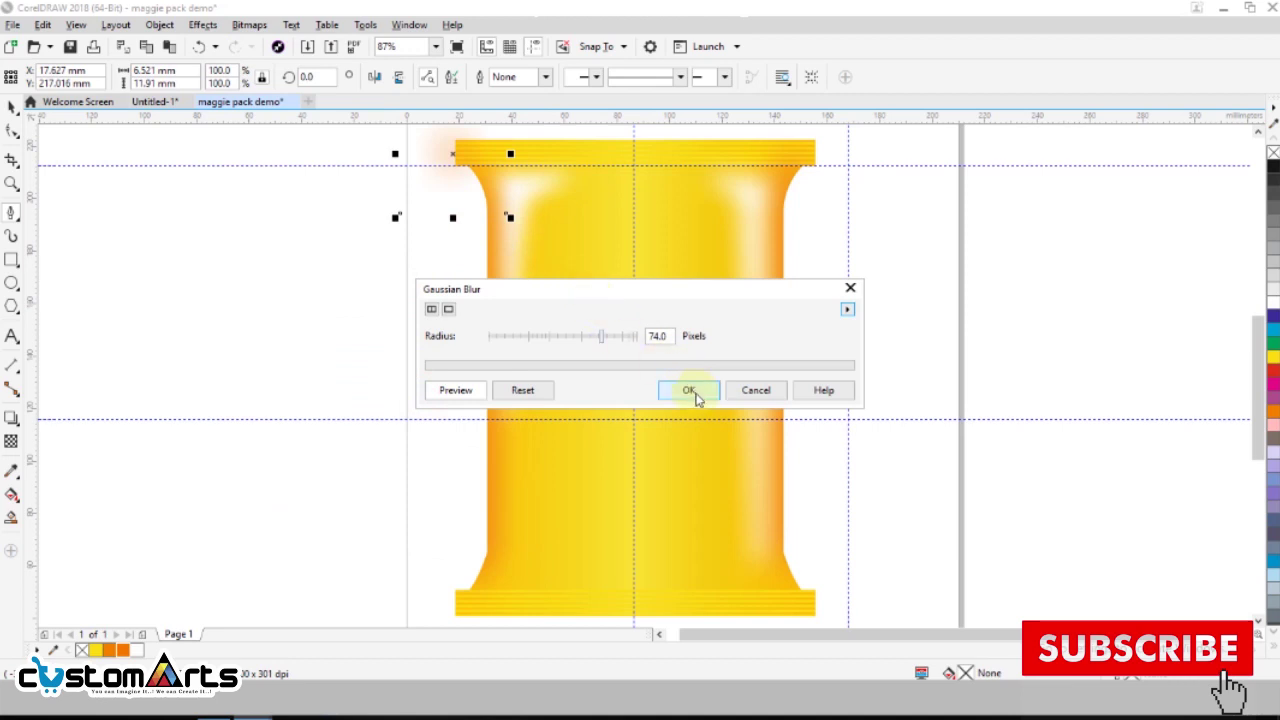
pyautogui.moveTo(588, 345); pyautogui.dragTo(553, 341)
pyautogui.click(573, 340)
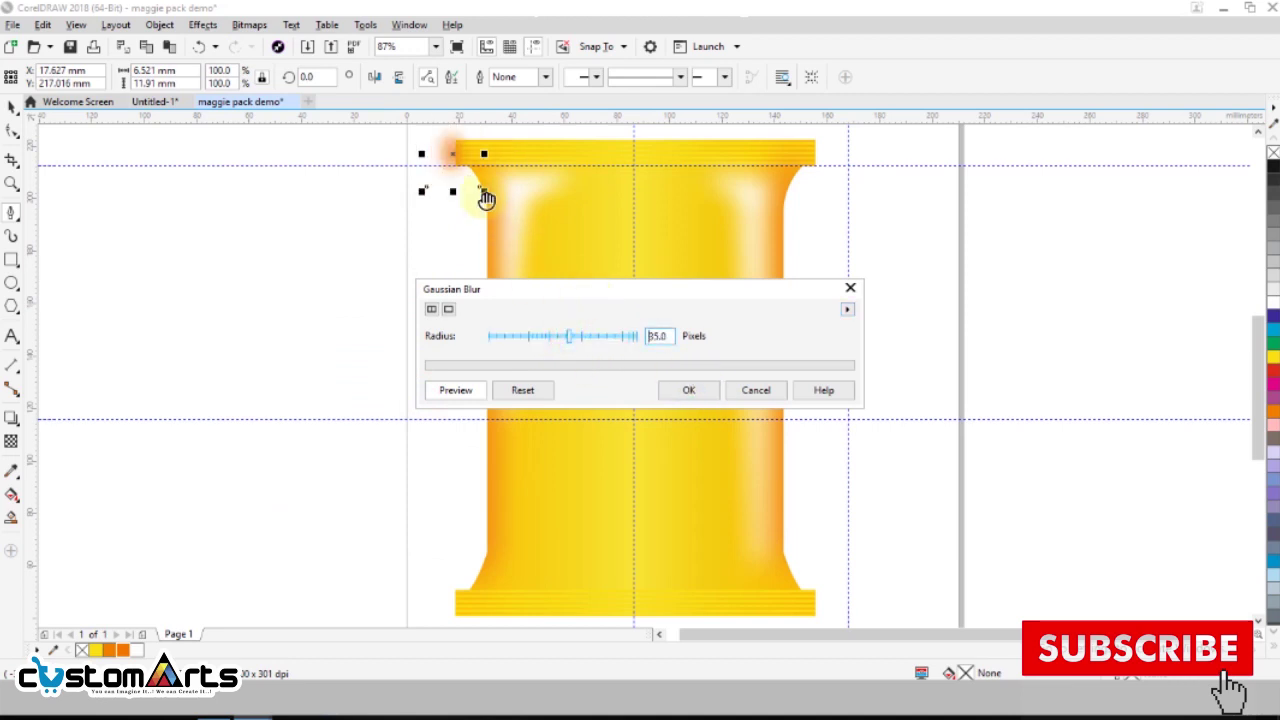
pyautogui.click(558, 337)
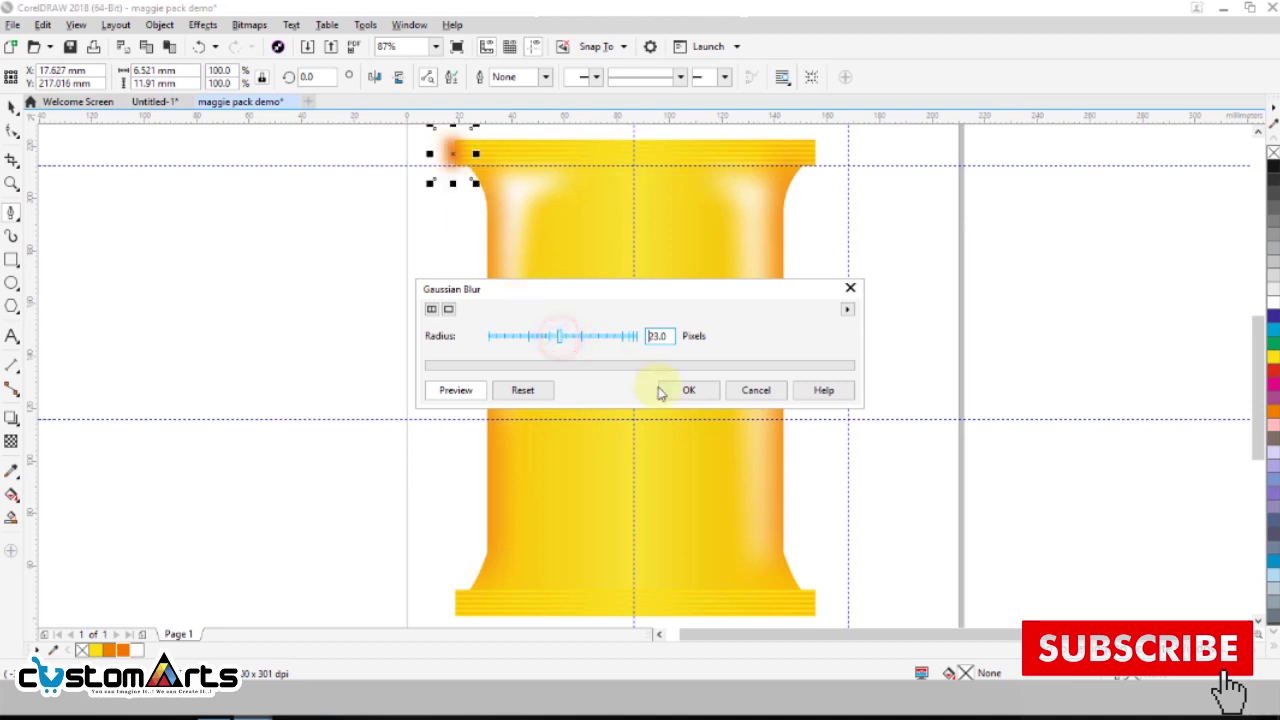
pyautogui.click(701, 391)
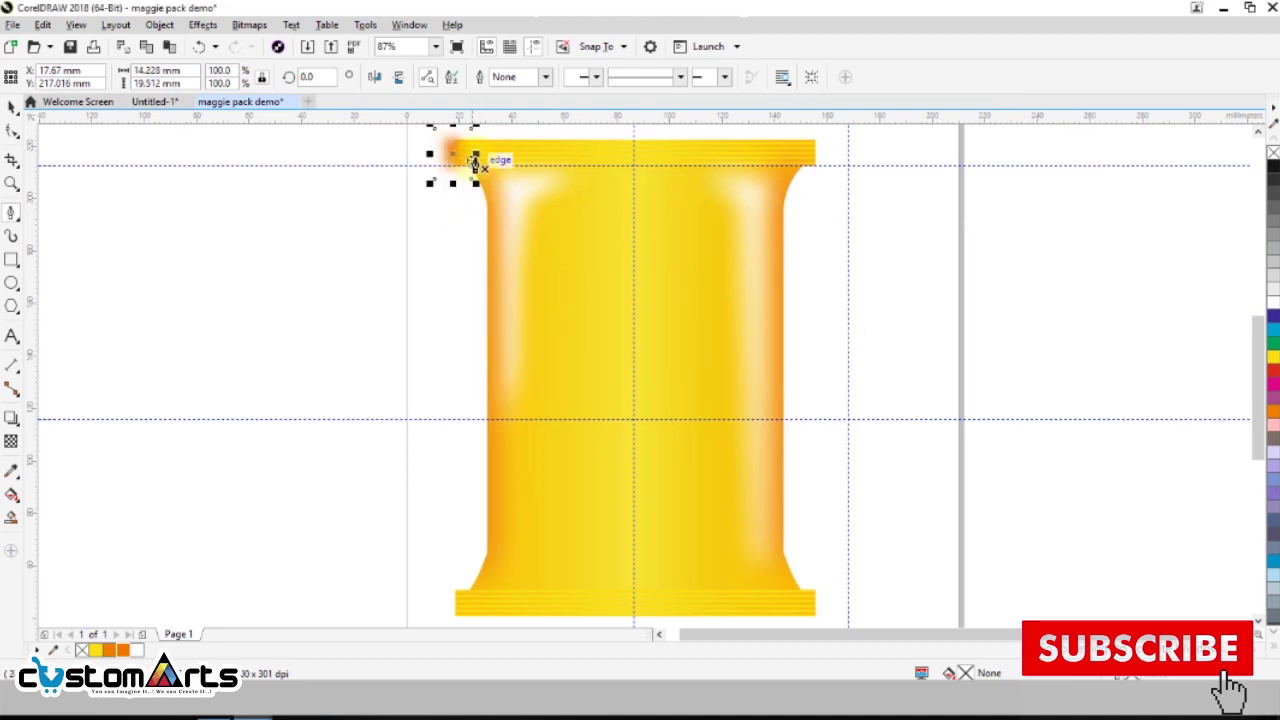
# - Stretch the blurred orange patch to about 26 mm wide across the top rim's left end and PowerClip it inside the spool
pyautogui.moveTo(476, 156); pyautogui.dragTo(506, 155)
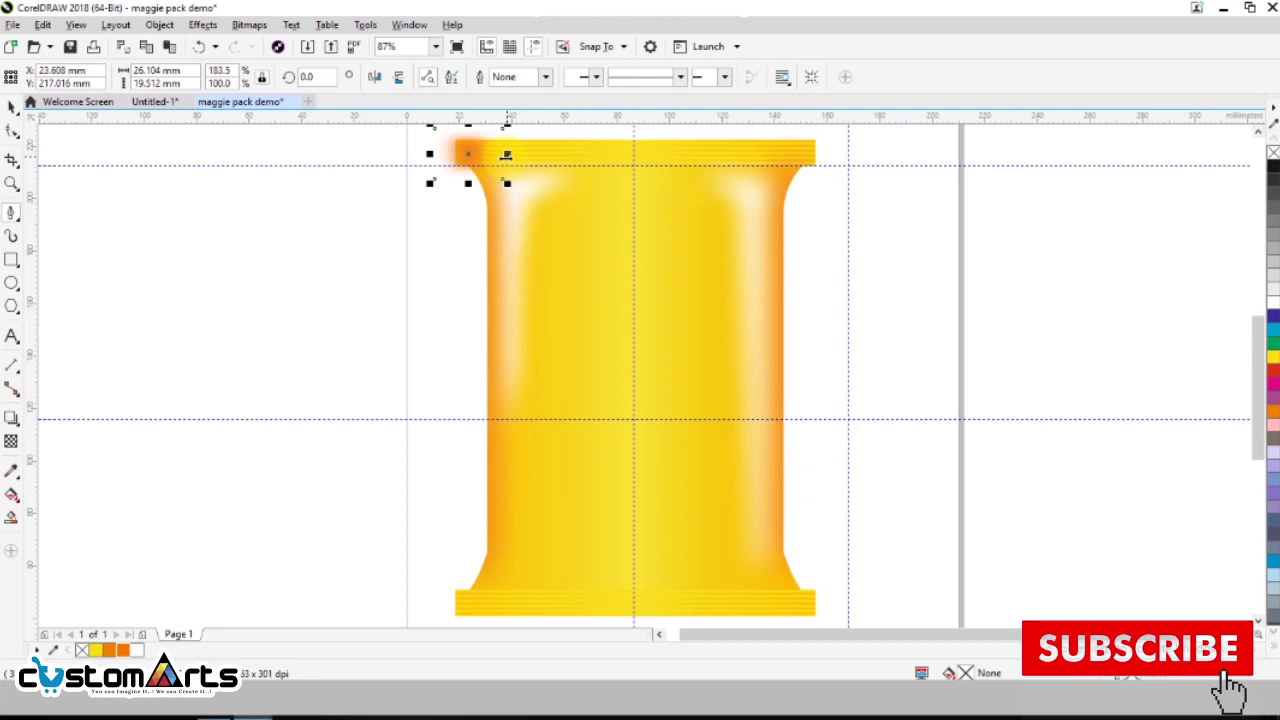
pyautogui.rightClick(482, 155)
pyautogui.click(503, 160)
pyautogui.click(538, 163)
# - Widen the clipped orange patch on the top rim symmetrically to about 86 mm
pyautogui.keyDown('ctrl'); pyautogui.click(538, 170); pyautogui.keyUp('ctrl')
pyautogui.click(526, 200)
pyautogui.moveTo(526, 200); pyautogui.dragTo(509, 200)
pyautogui.click(594, 210)
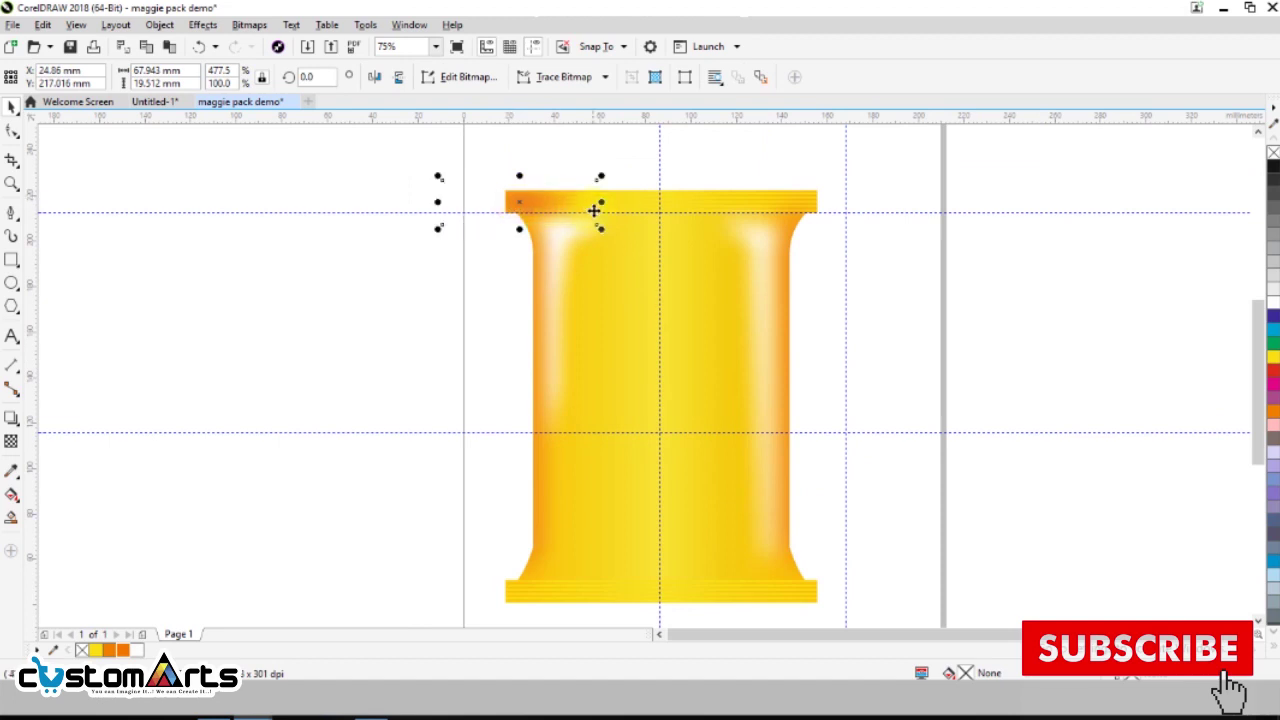
pyautogui.moveTo(600, 206); pyautogui.dragTo(622, 202)
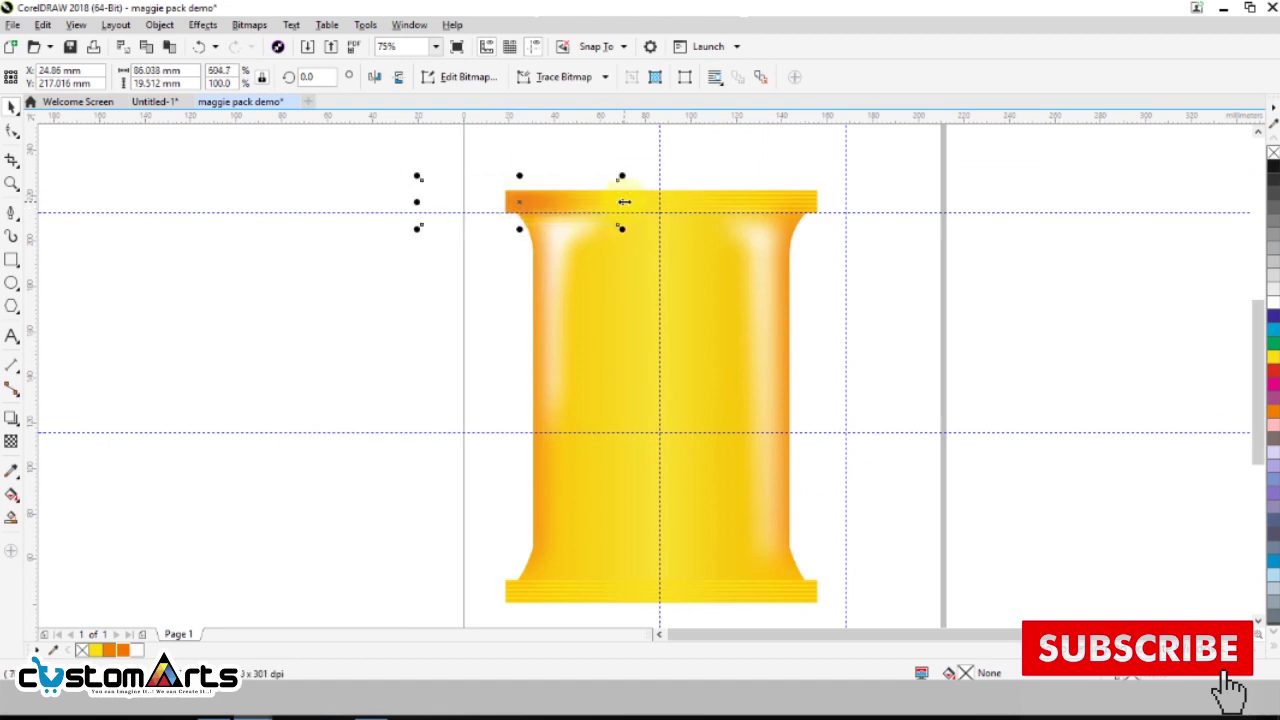
# - Apply another Gaussian Blur with a radius of 44.2 pixels to the widened orange rim patch
pyautogui.click(249, 24)
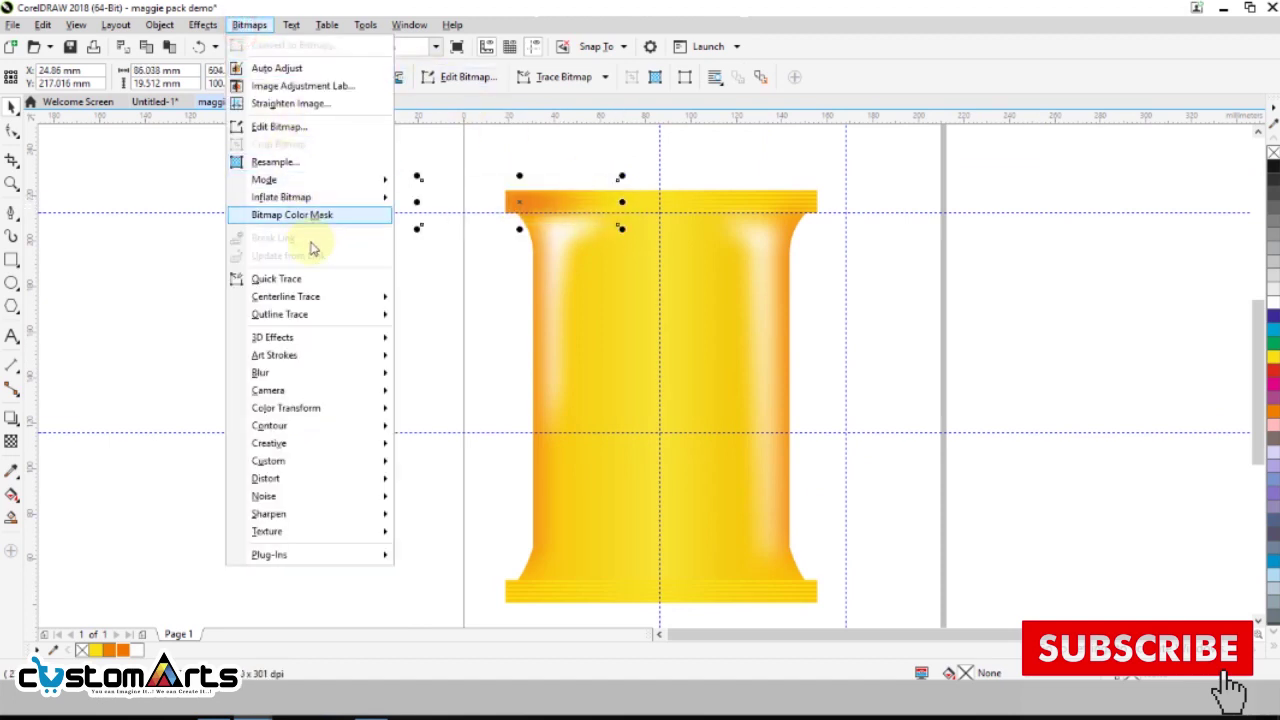
pyautogui.moveTo(370, 372)
pyautogui.click(440, 392)
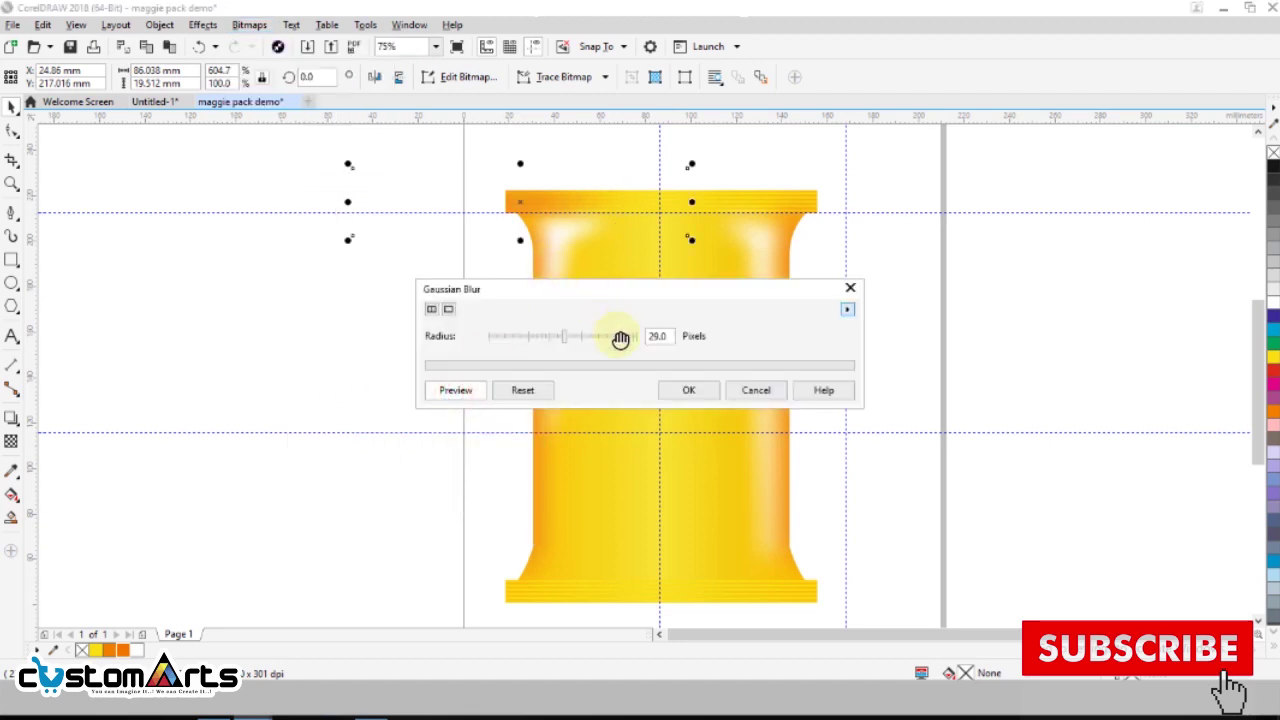
pyautogui.moveTo(578, 340); pyautogui.dragTo(580, 334)
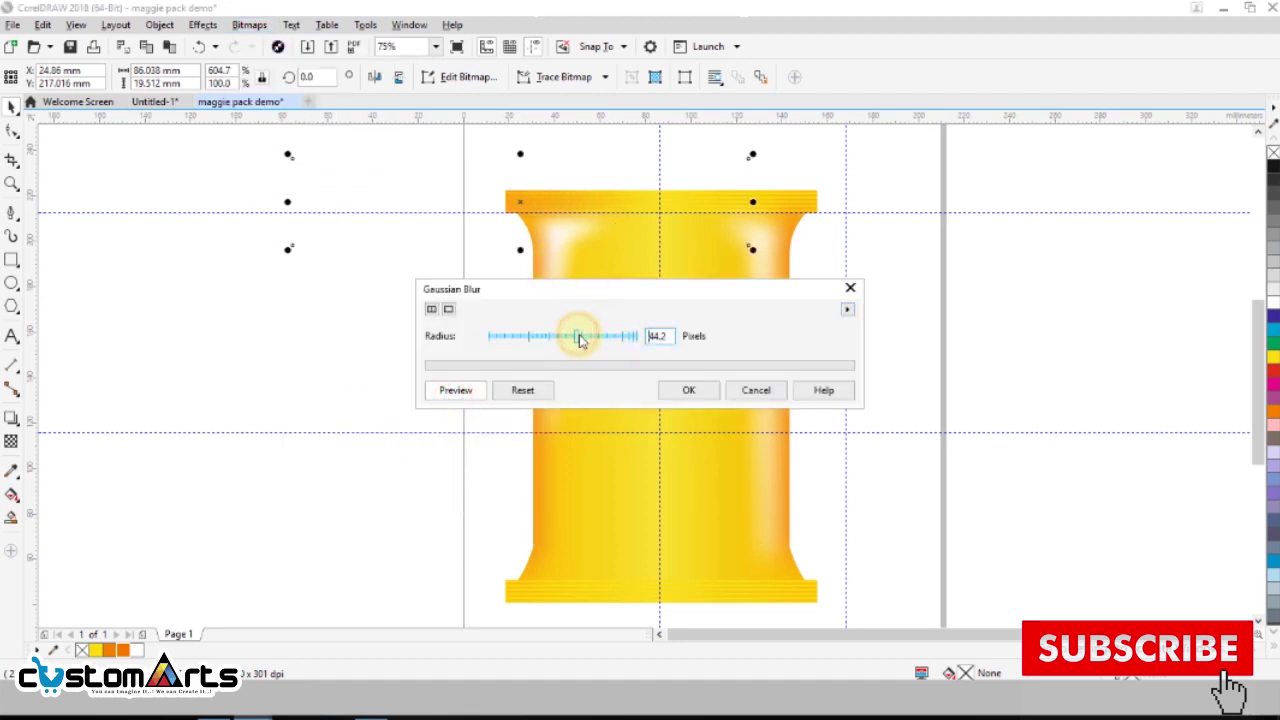
pyautogui.click(688, 389)
# - Move the blurred orange patch to the top rim's right end and PowerClip a copy of it inside the spool at the left end
pyautogui.click(462, 212)
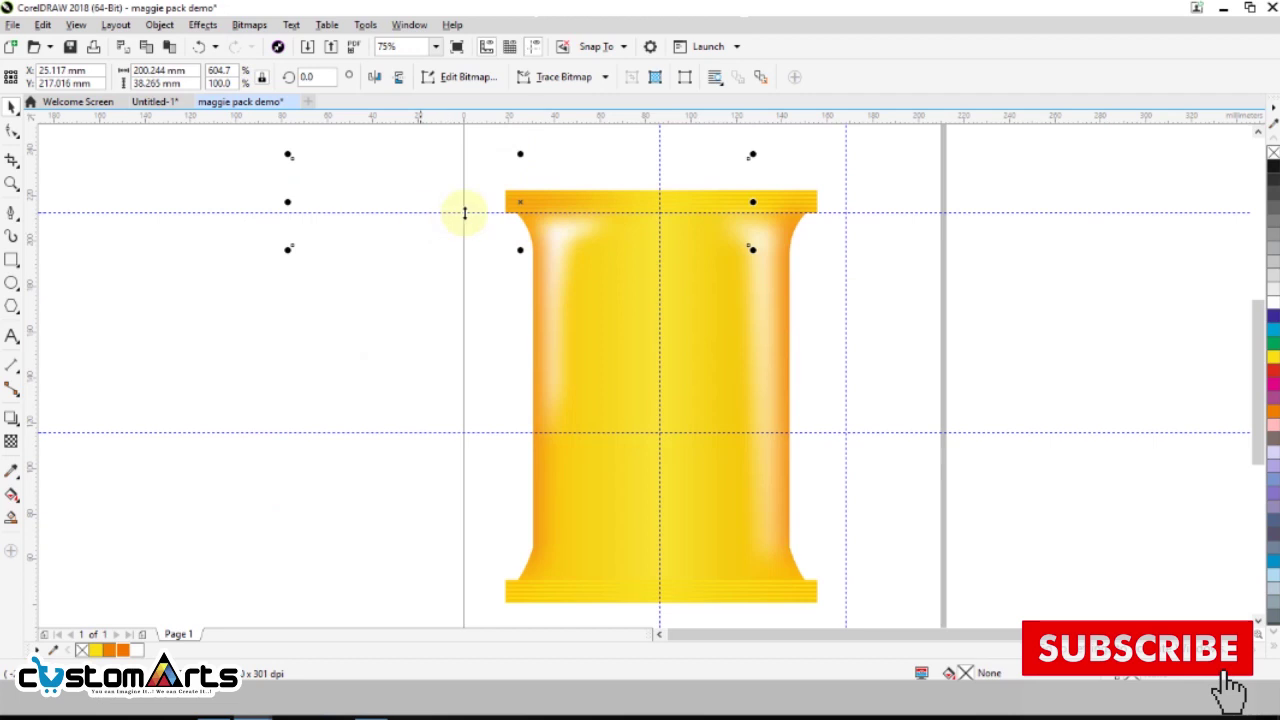
pyautogui.moveTo(509, 205); pyautogui.dragTo(822, 200)
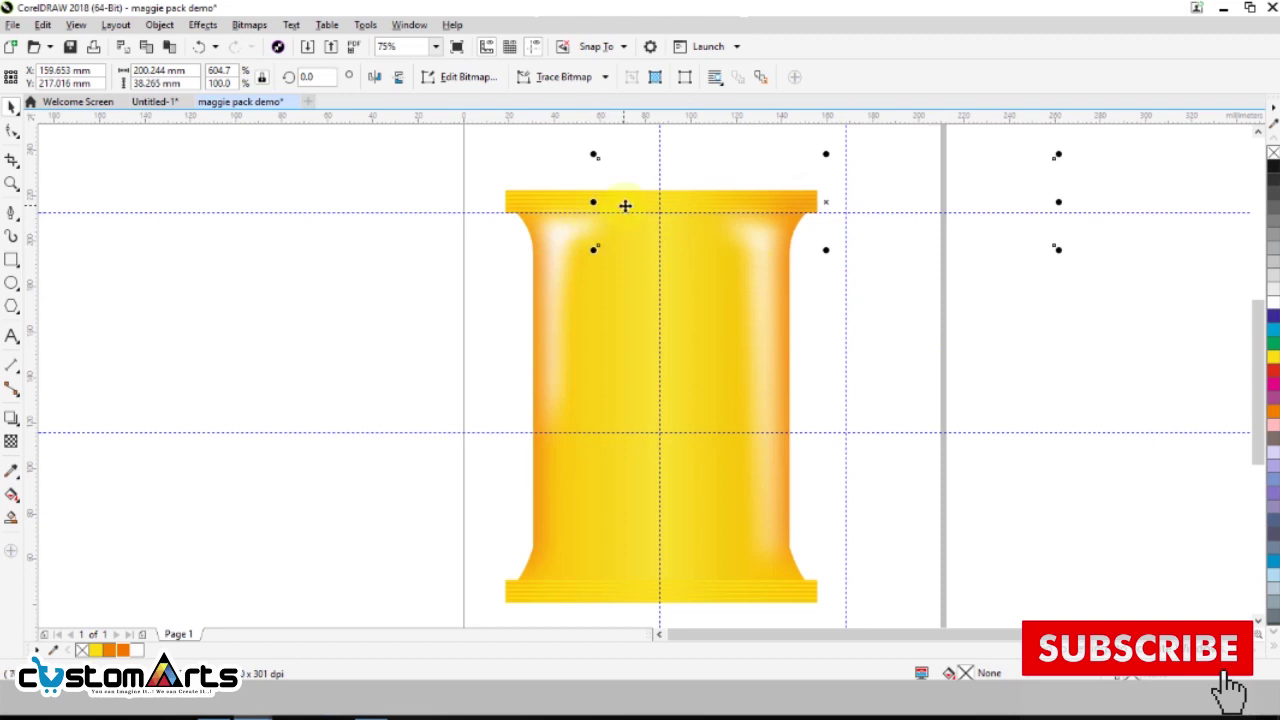
pyautogui.moveTo(791, 208); pyautogui.dragTo(478, 183)
pyautogui.rightClick(530, 194)
pyautogui.click(560, 206)
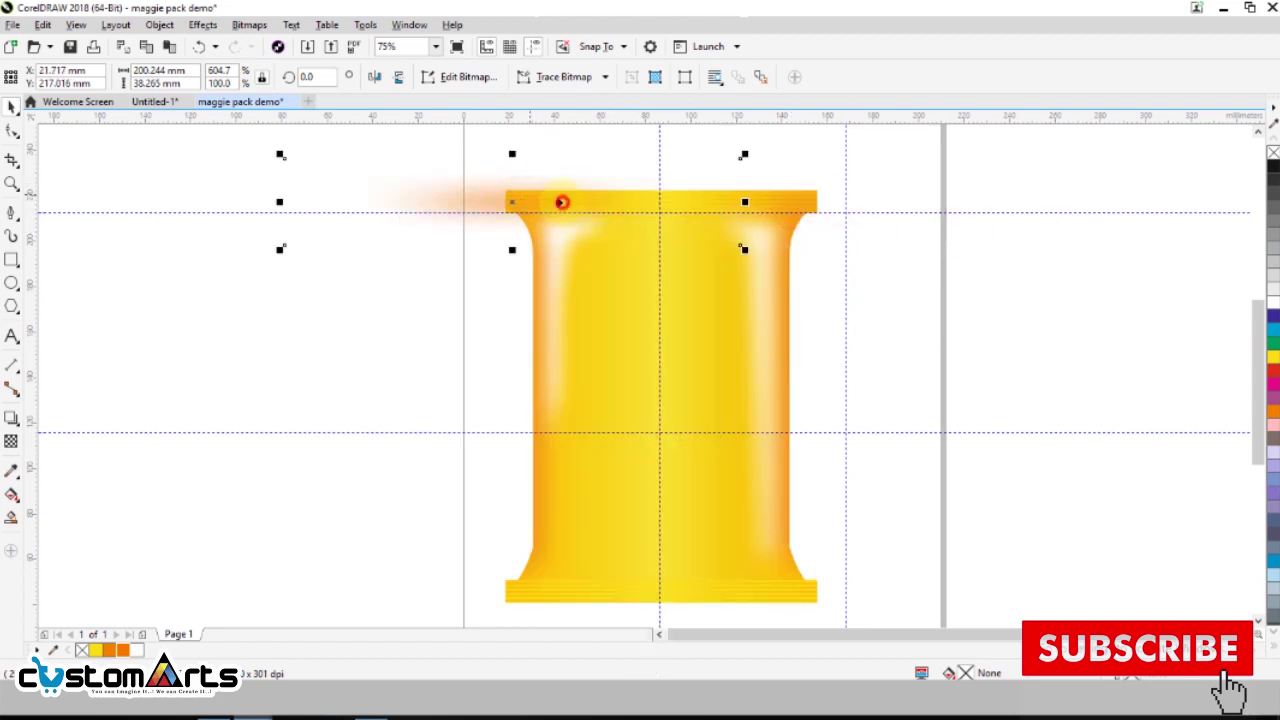
pyautogui.click(653, 348)
pyautogui.click(966, 278)
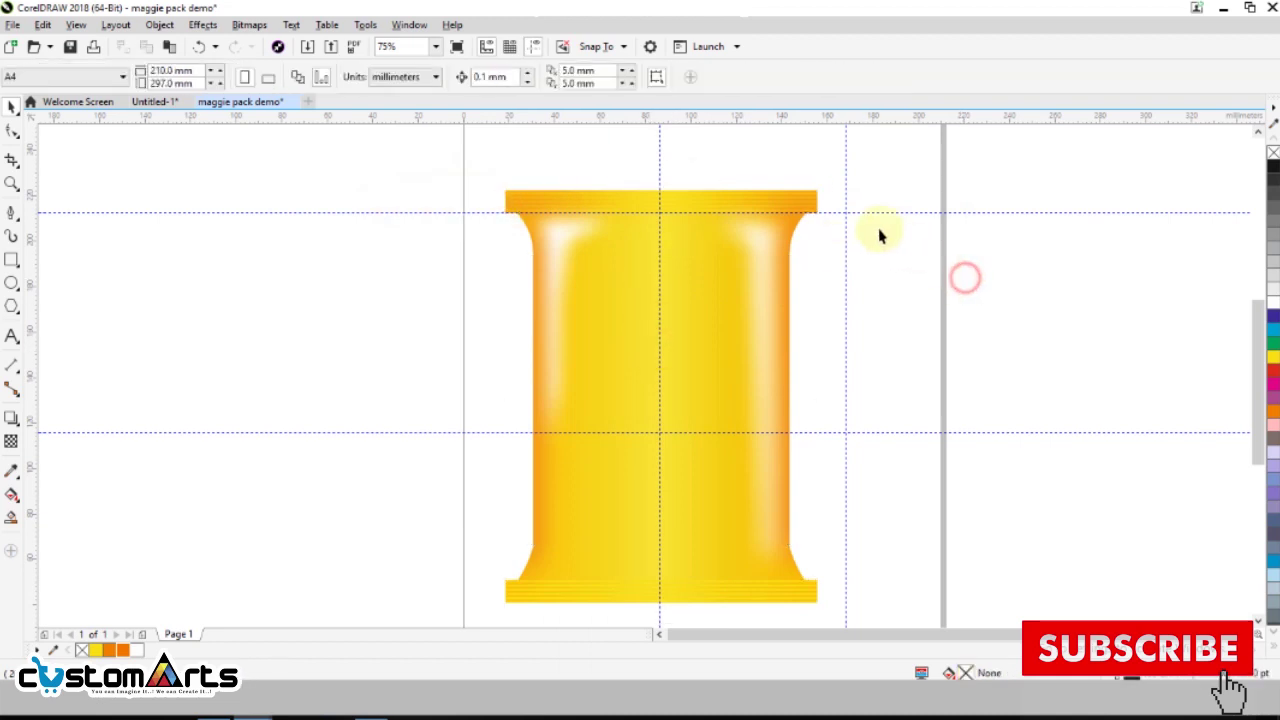
# - Inside the spool's PowerClip, duplicate both blurred orange patches from the top rim onto the bottom rim and finish editing the contents
pyautogui.doubleClick(814, 206)
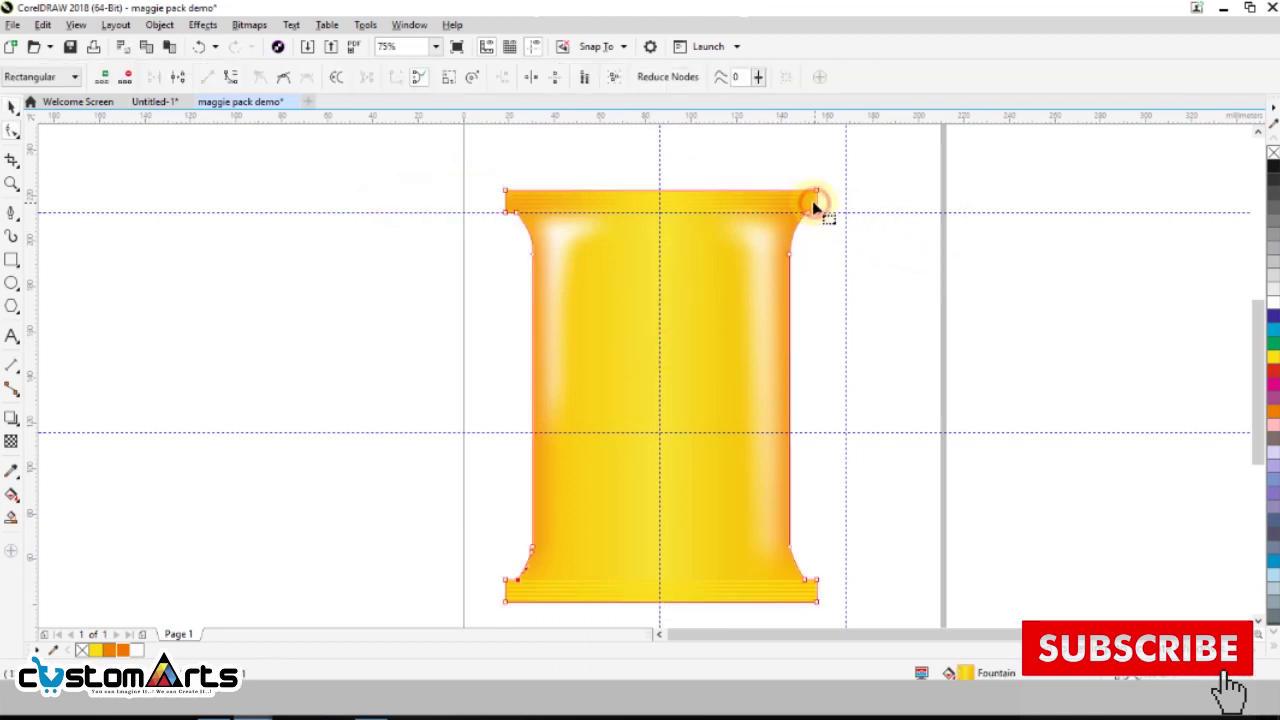
pyautogui.click(12, 108)
pyautogui.click(624, 279)
pyautogui.doubleClick(664, 288)
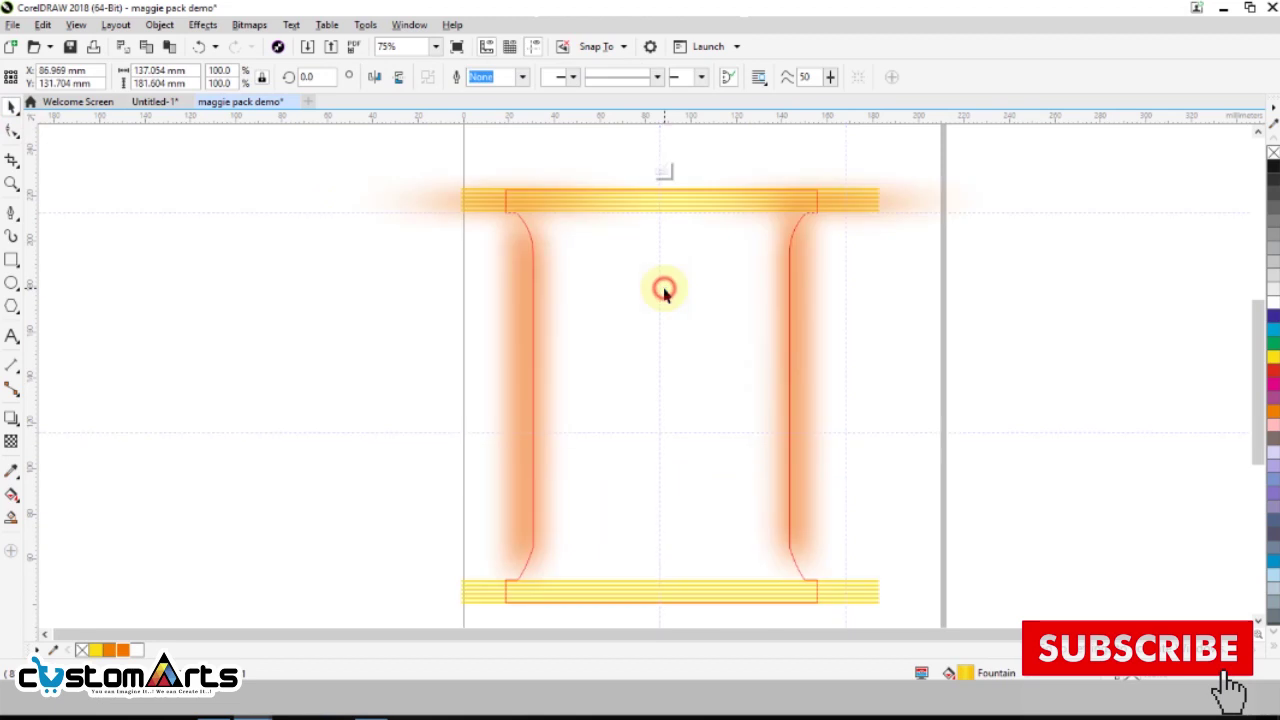
pyautogui.click(370, 219)
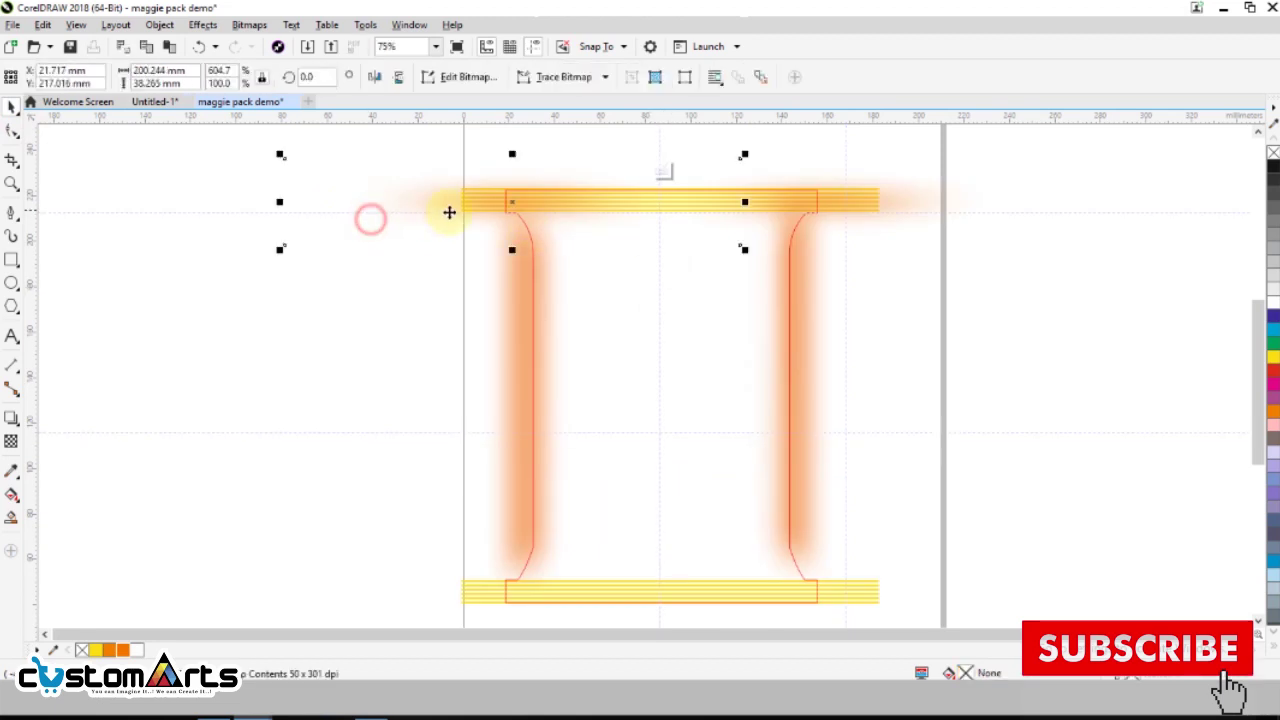
pyautogui.click(842, 205)
pyautogui.moveTo(827, 199); pyautogui.dragTo(812, 580)
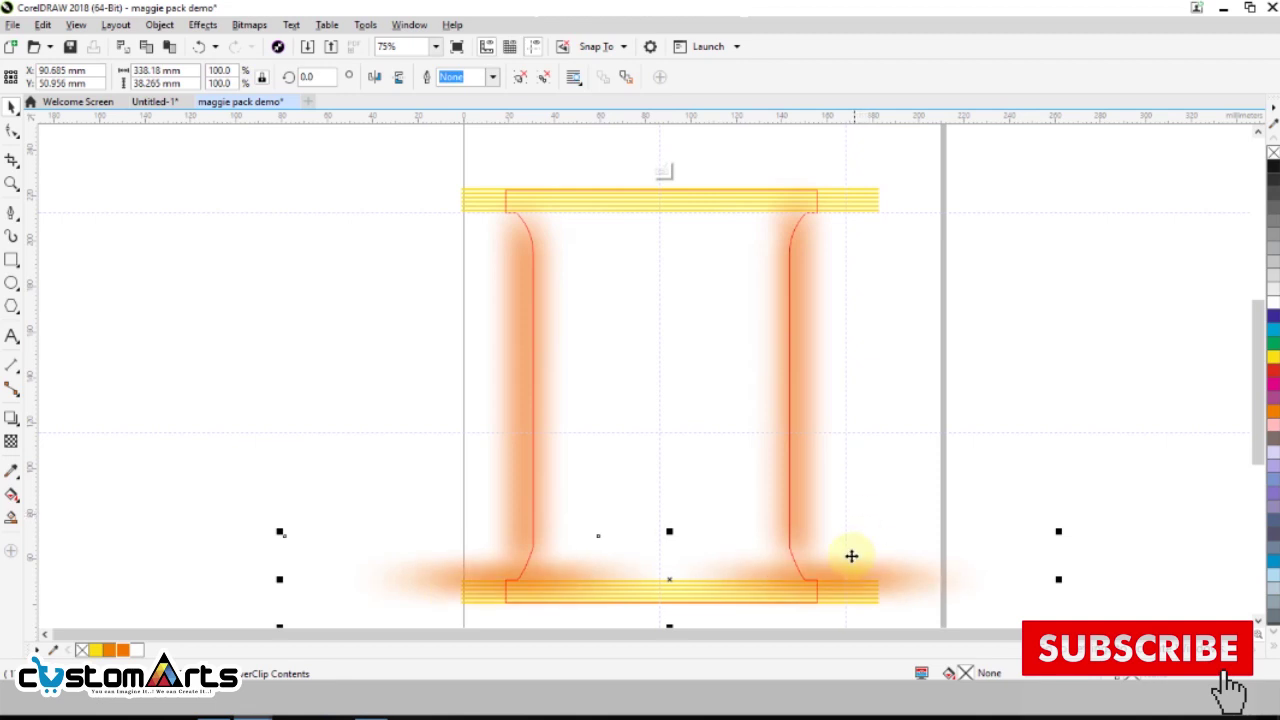
pyautogui.moveTo(849, 573); pyautogui.dragTo(852, 208)
pyautogui.click(1081, 422)
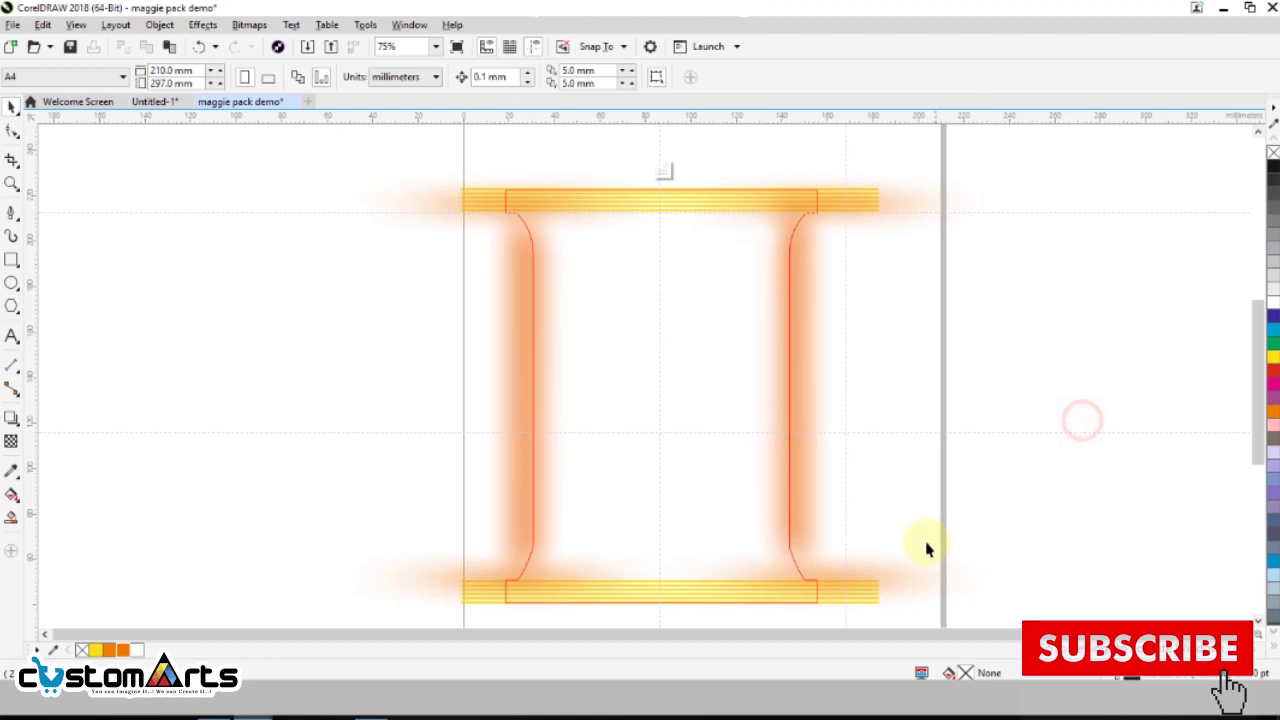
pyautogui.click(856, 587)
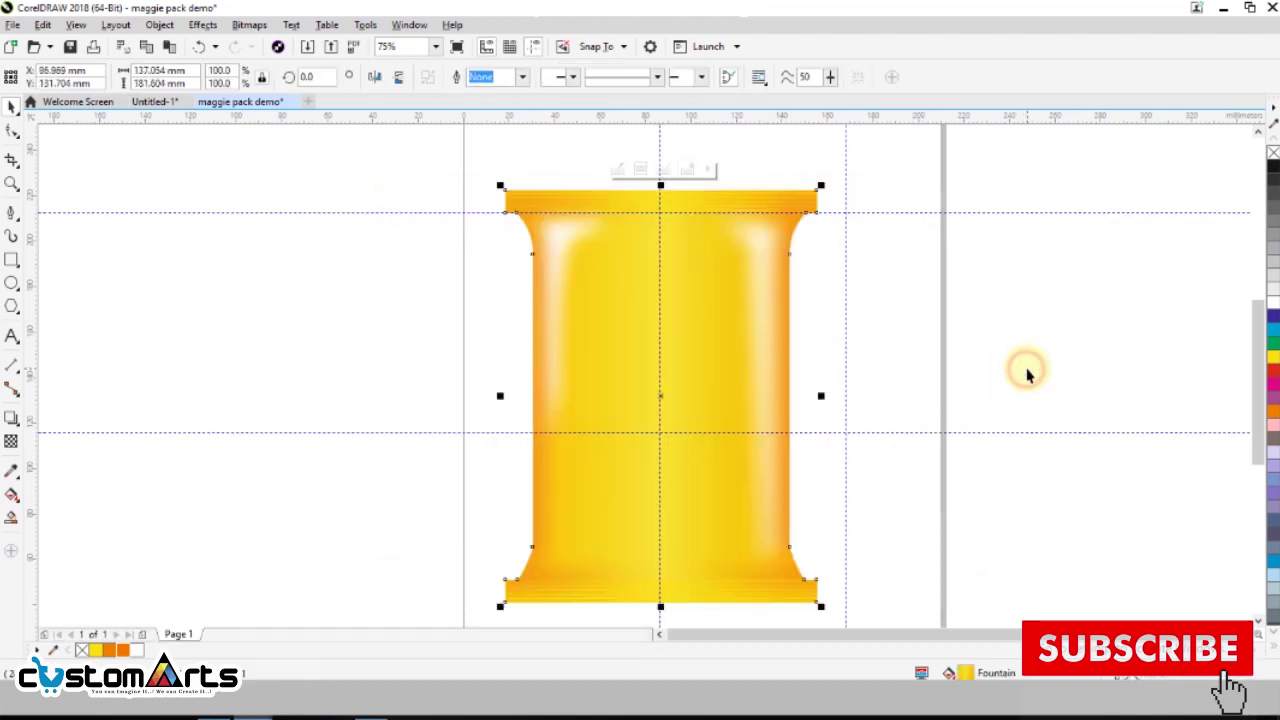
pyautogui.click(1006, 468)
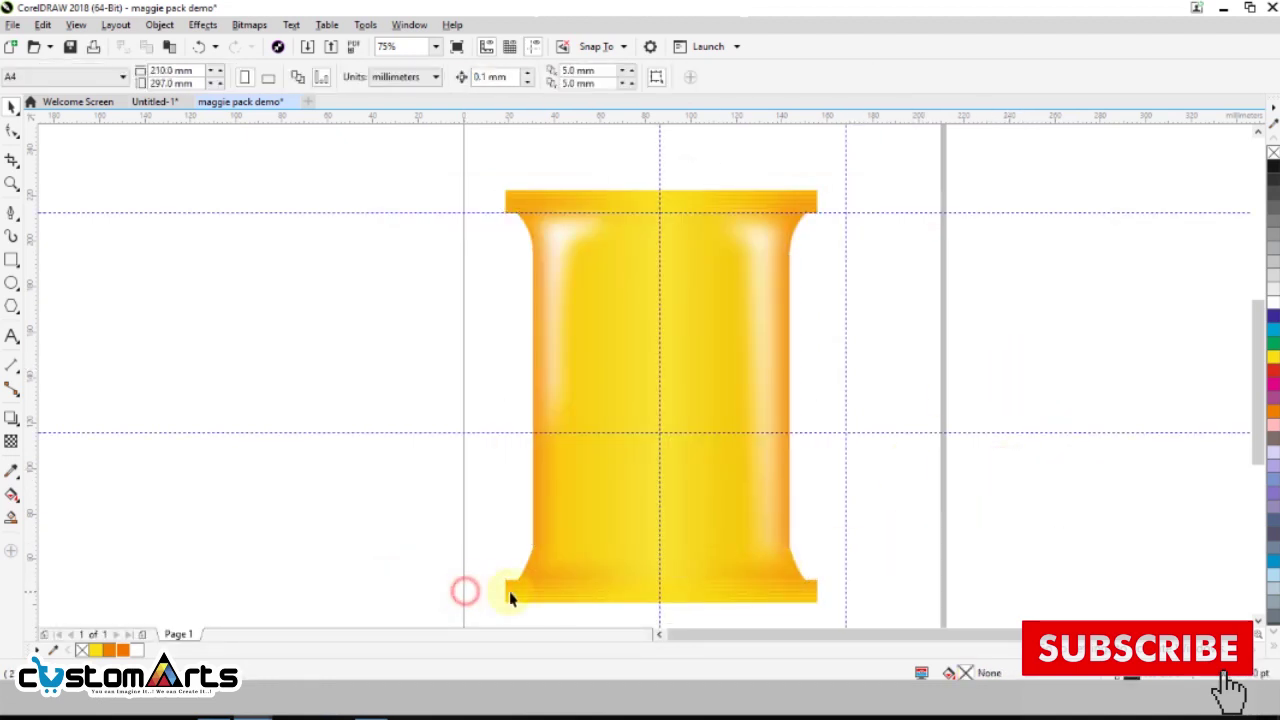
# - Nudge the clipped orange patches on the bottom rim about 2 mm down
pyautogui.click(547, 592)
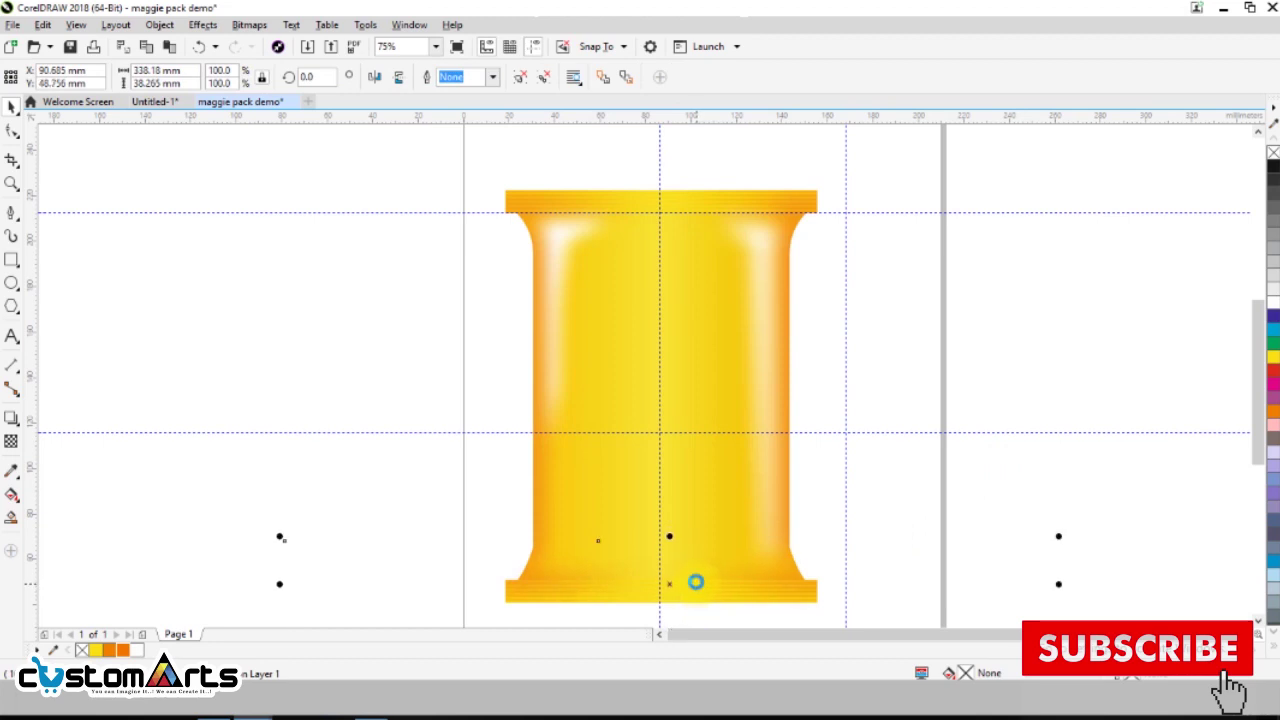
pyautogui.click(1137, 458)
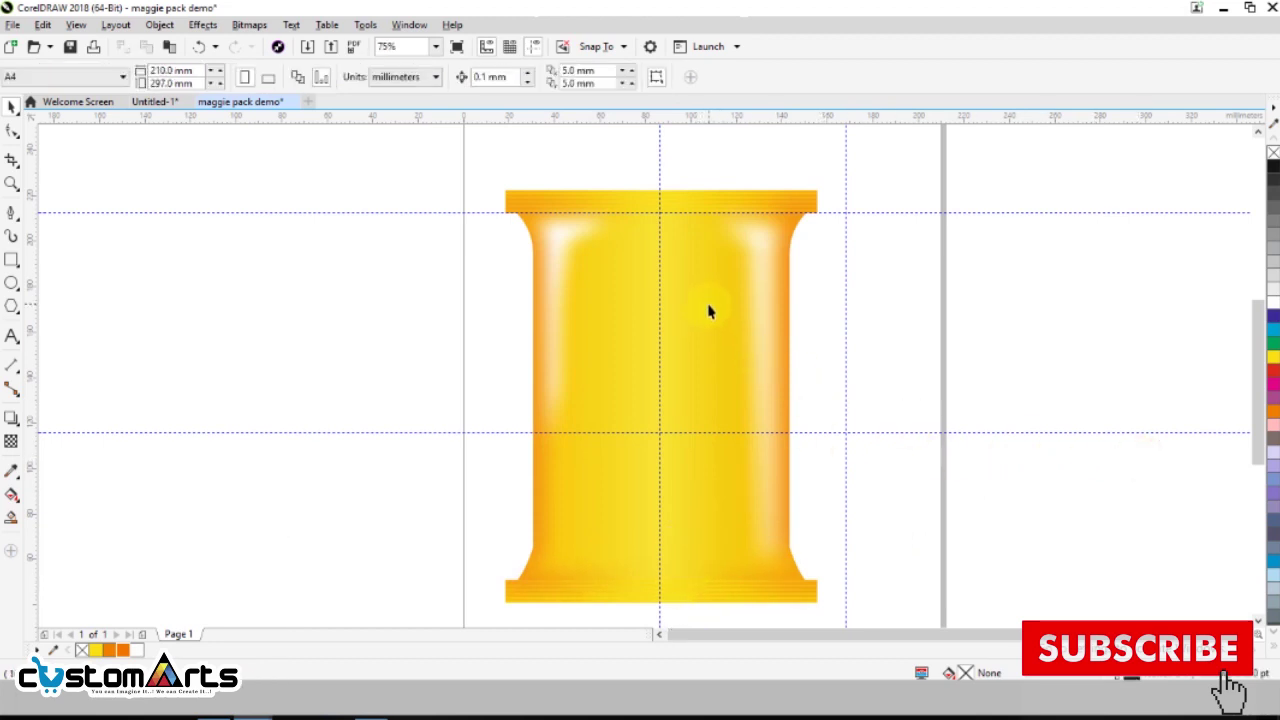
pyautogui.click(786, 197)
pyautogui.click(987, 287)
# - Reshape the spool outline's corner curves between body and rims into rounder concave arcs with the Shape tool
pyautogui.doubleClick(744, 585)
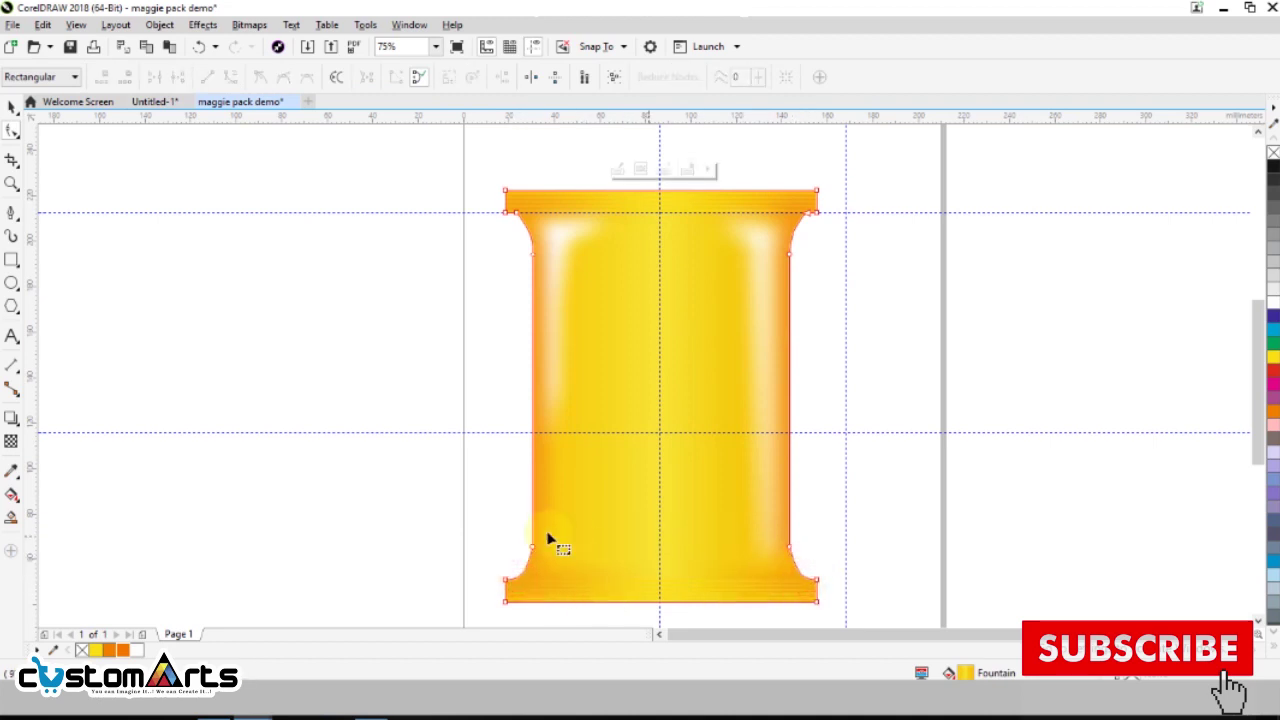
pyautogui.click(790, 549)
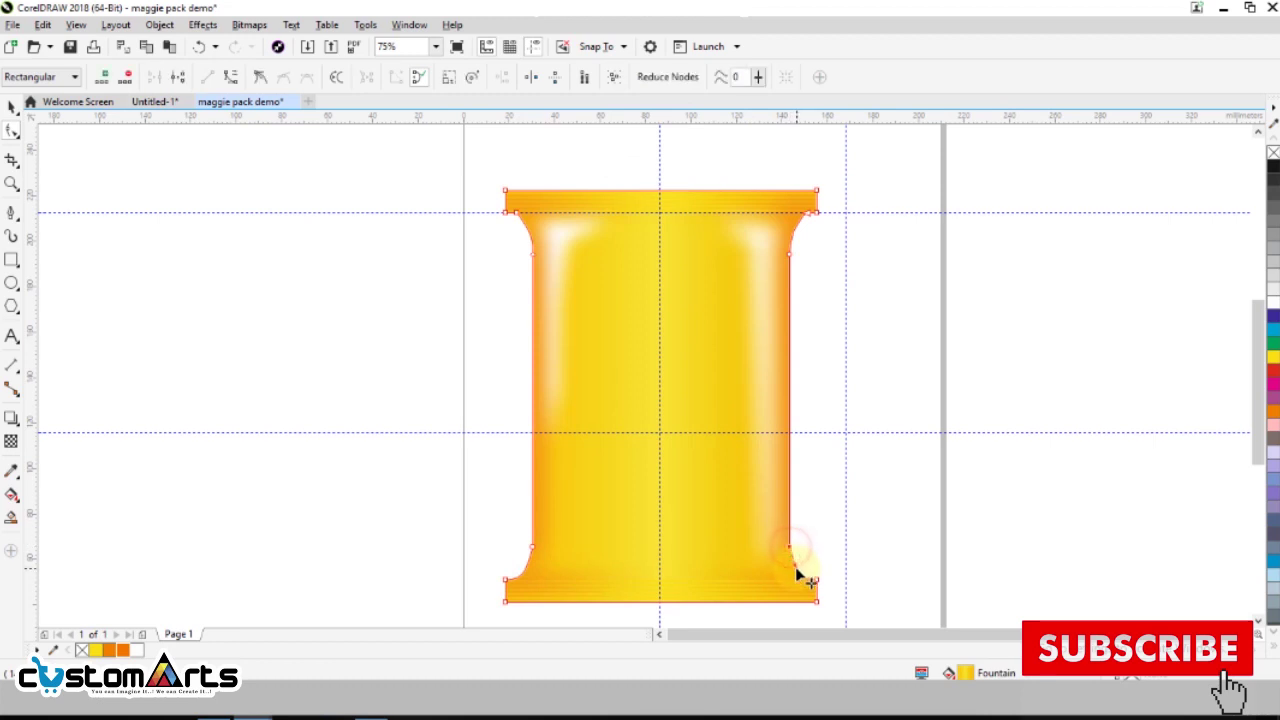
pyautogui.moveTo(793, 564); pyautogui.dragTo(790, 564)
pyautogui.click(809, 214)
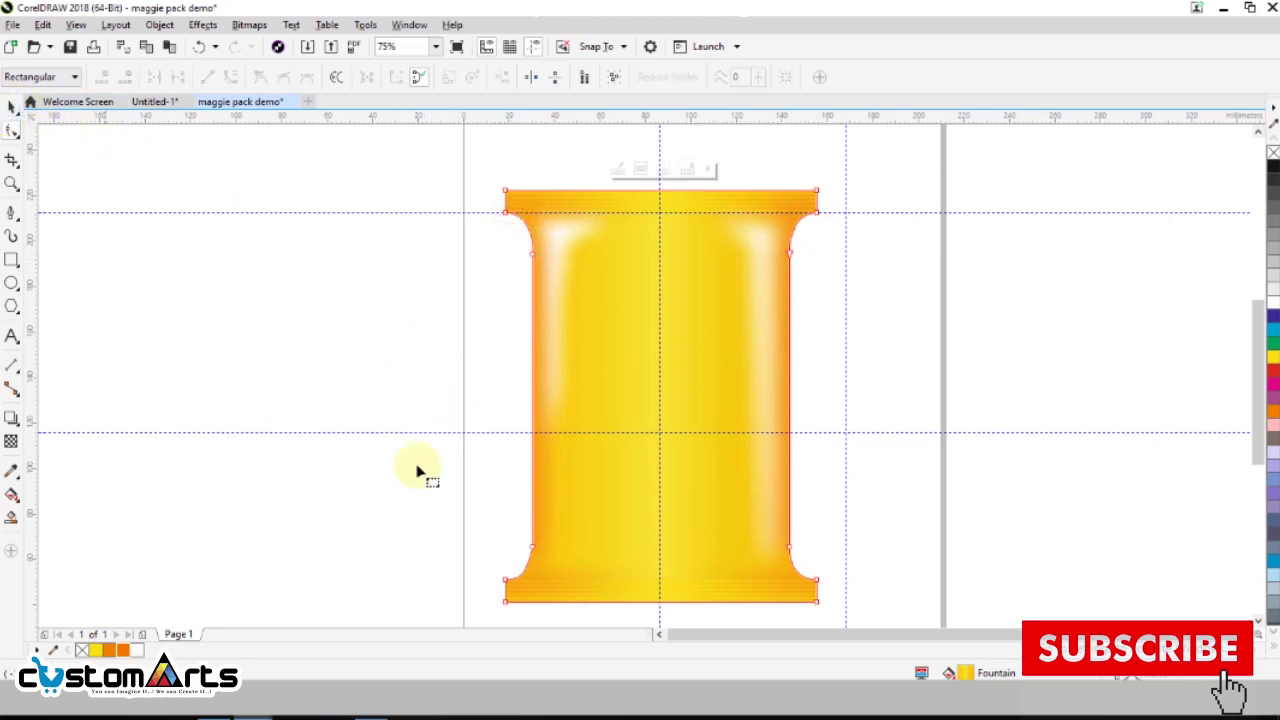
pyautogui.click(532, 550)
pyautogui.moveTo(530, 564); pyautogui.dragTo(530, 563)
pyautogui.click(12, 107)
pyautogui.click(254, 408)
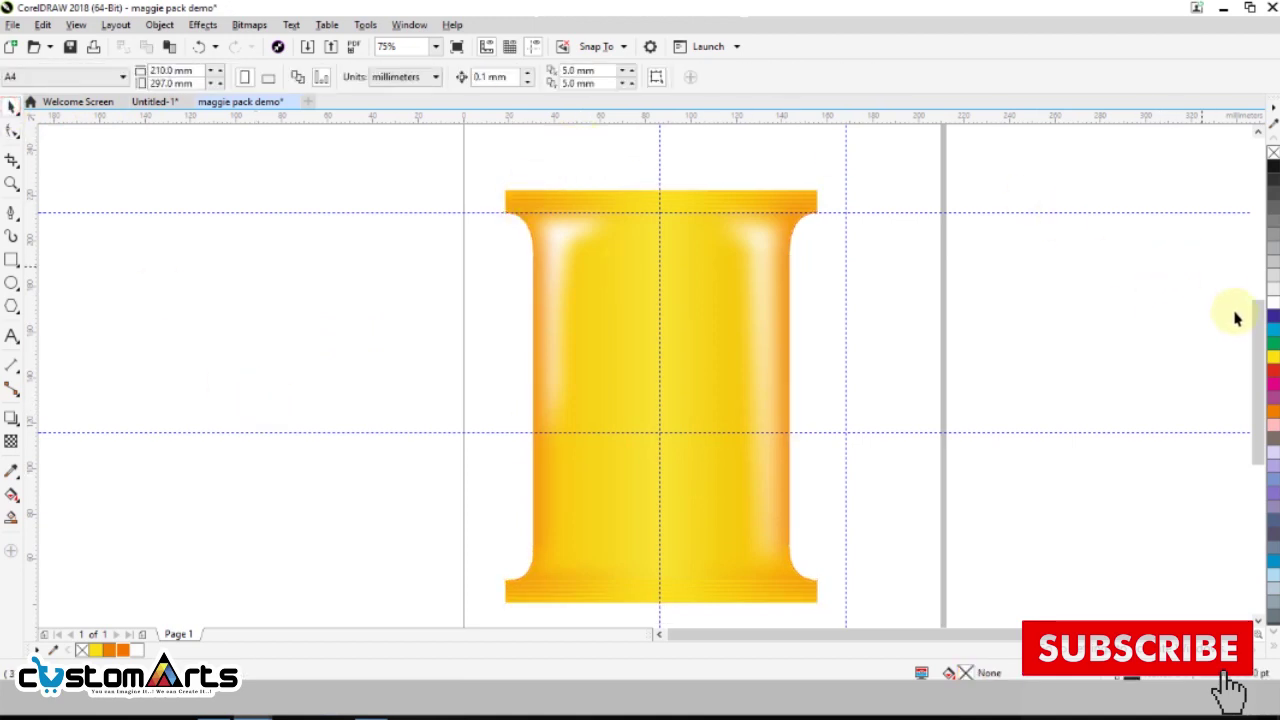
# - Draw a thin closed strip about 107 mm wide and 5 mm high just above the bottom rim, filled orange without outline
pyautogui.moveTo(1251, 333)
pyautogui.mouseDown()
pyautogui.moveTo(1260, 360)
pyautogui.moveTo(1257, 334)
pyautogui.mouseUp()
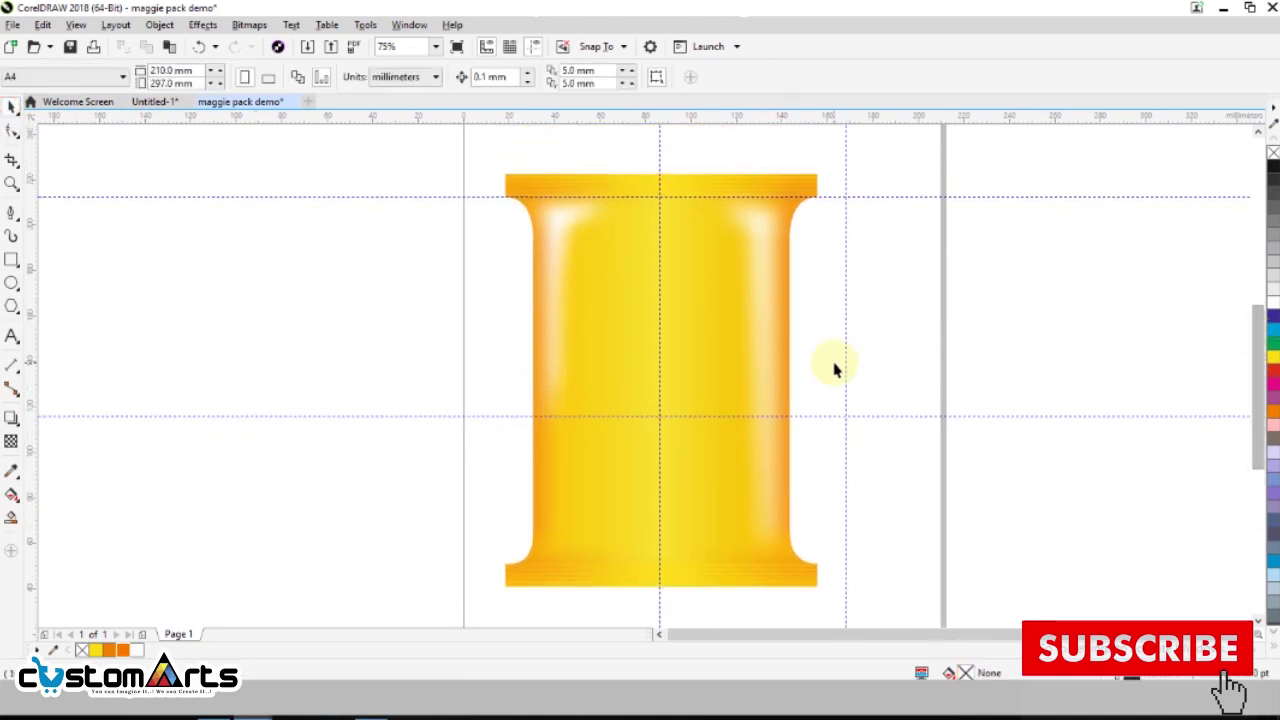
pyautogui.scroll(-2, 837, 363)
pyautogui.scroll(2, 851, 370)
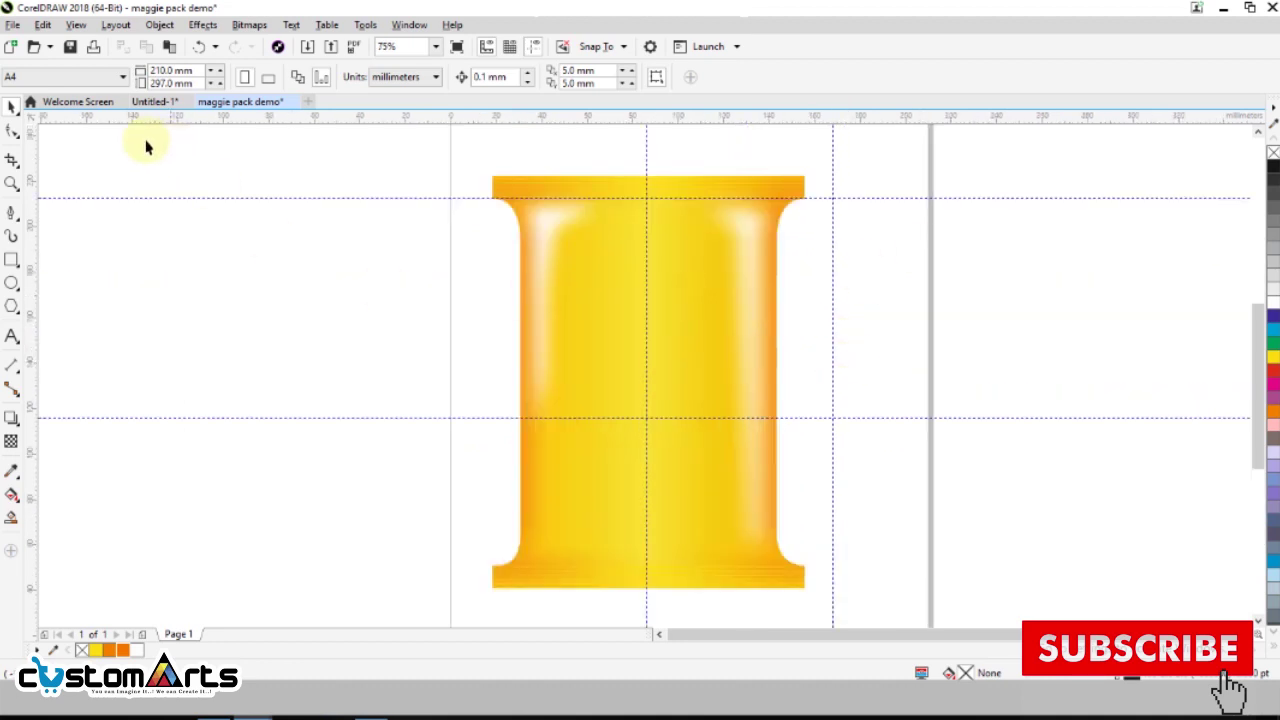
pyautogui.click(13, 213)
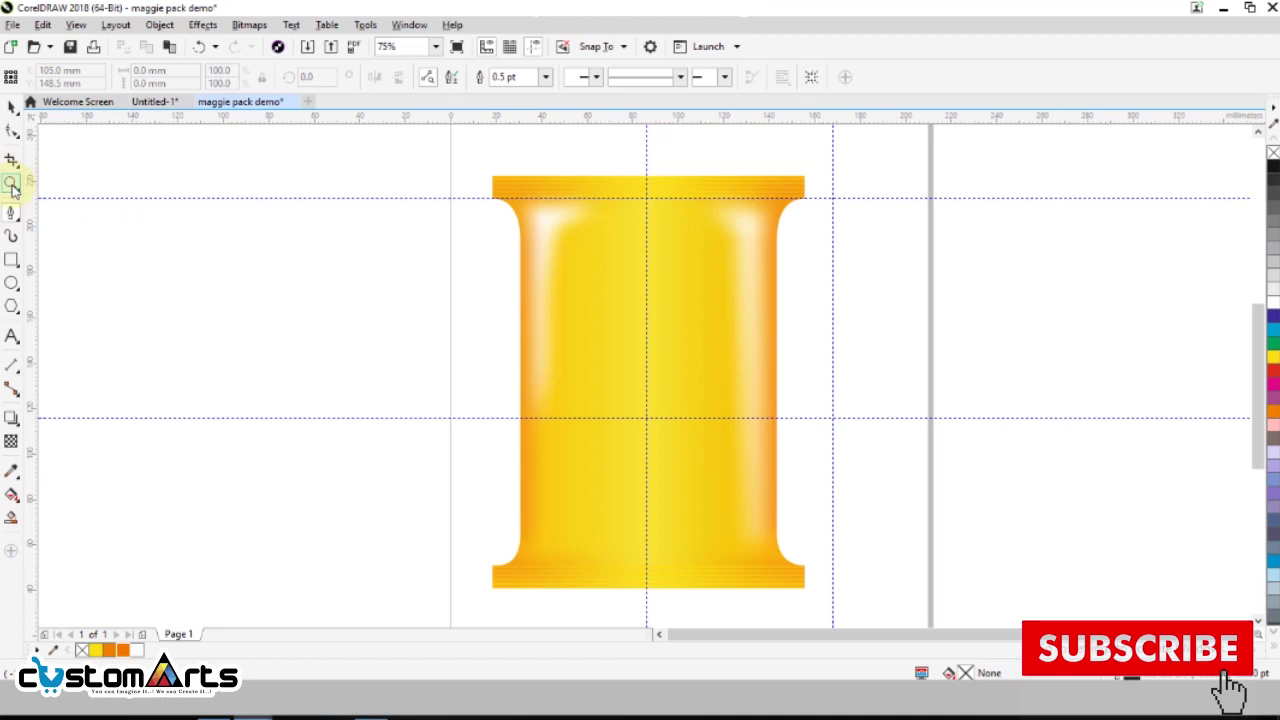
pyautogui.click(533, 567)
pyautogui.doubleClick(775, 569)
pyautogui.click(767, 554)
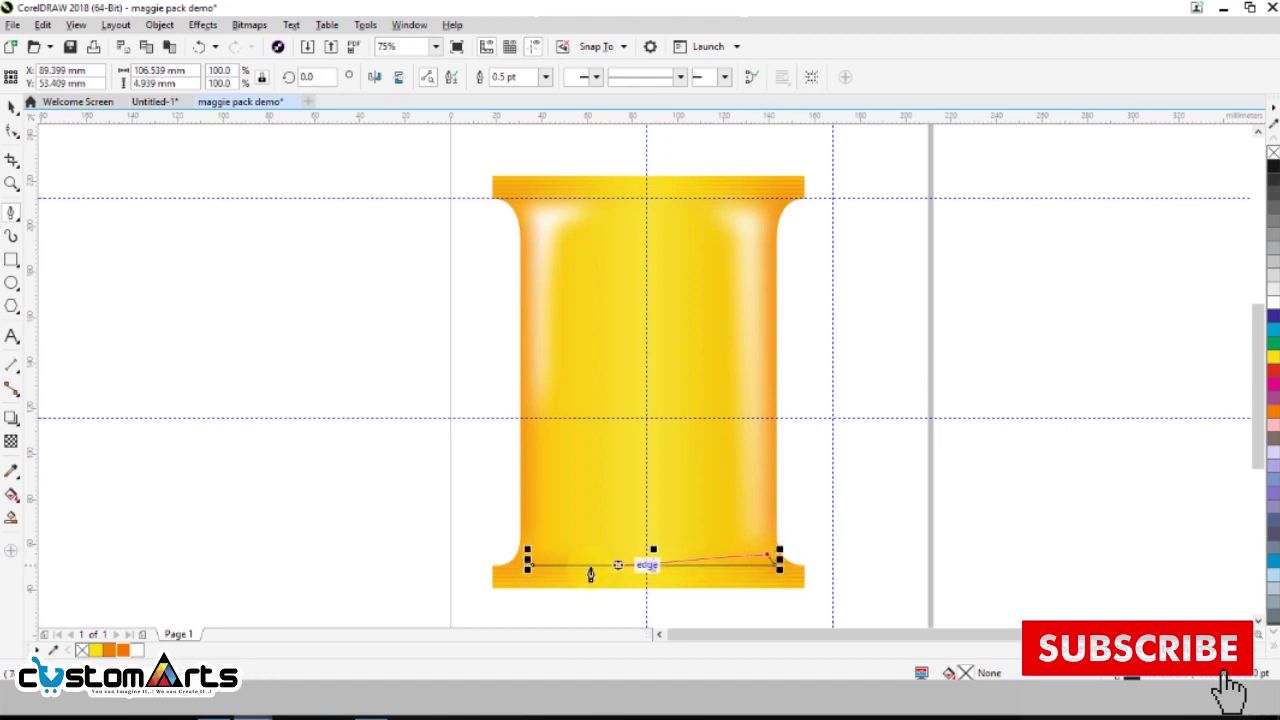
pyautogui.click(542, 556)
pyautogui.click(531, 567)
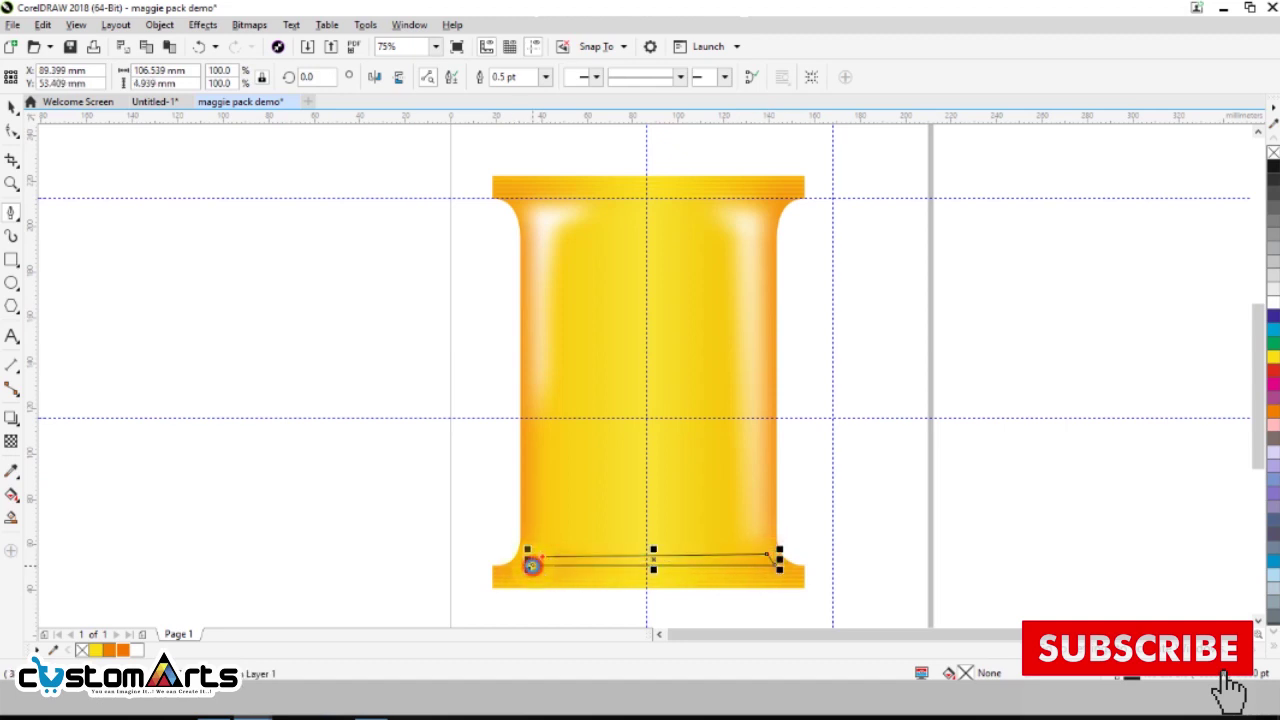
pyautogui.click(1273, 414)
pyautogui.rightClick(1273, 153)
# - Convert the orange strip to a 300 dpi RGB bitmap with transparent background and apply a Gaussian Blur of about 44 pixels
pyautogui.click(249, 24)
pyautogui.click(270, 43)
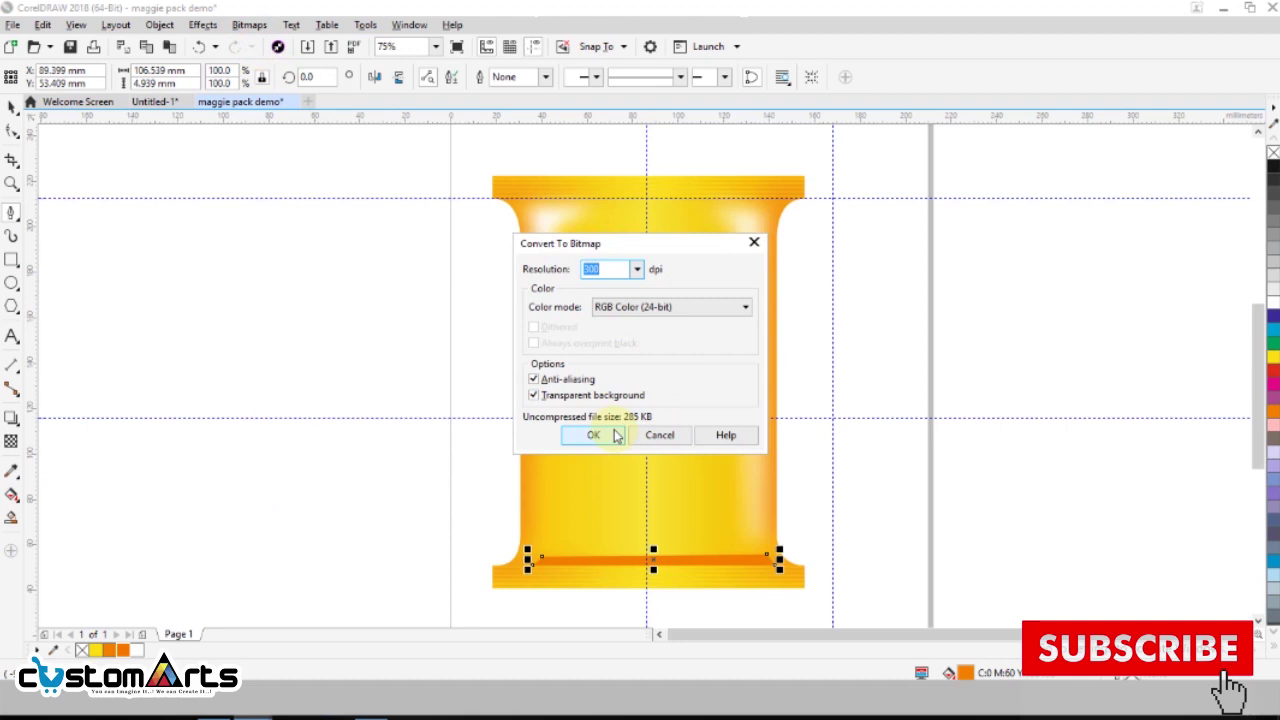
pyautogui.click(616, 435)
pyautogui.click(249, 24)
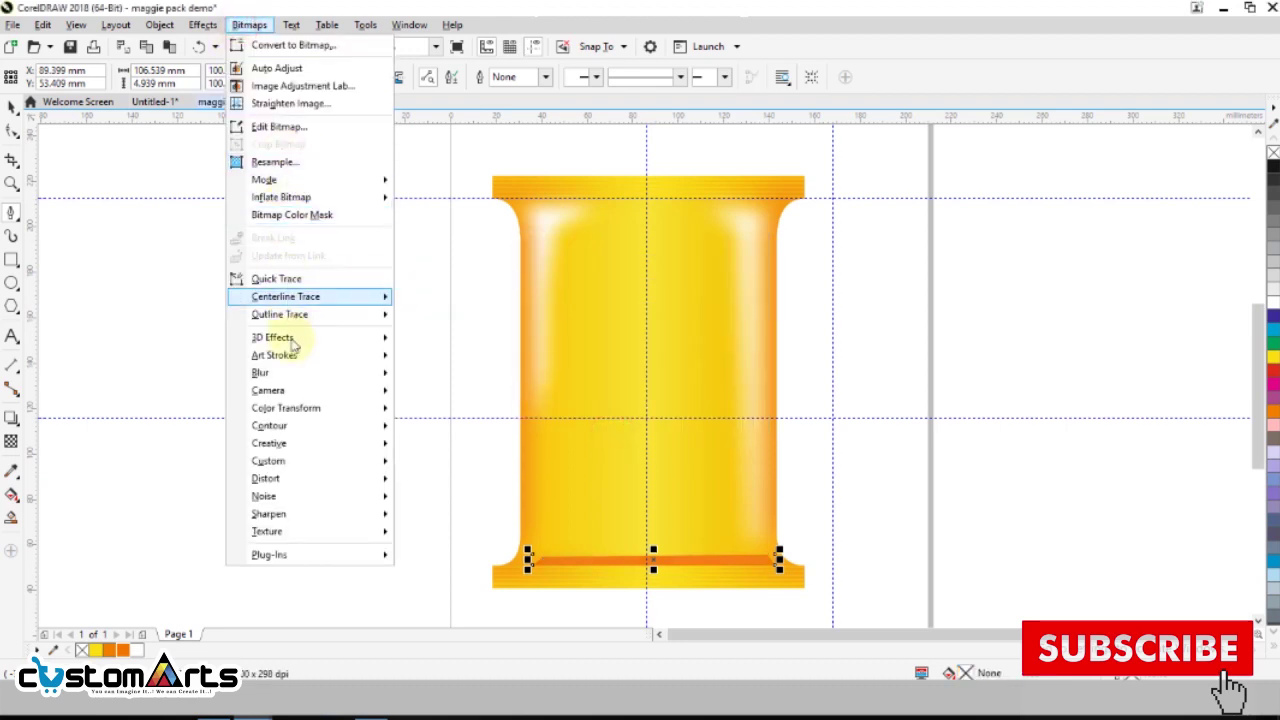
pyautogui.moveTo(314, 371)
pyautogui.click(425, 373)
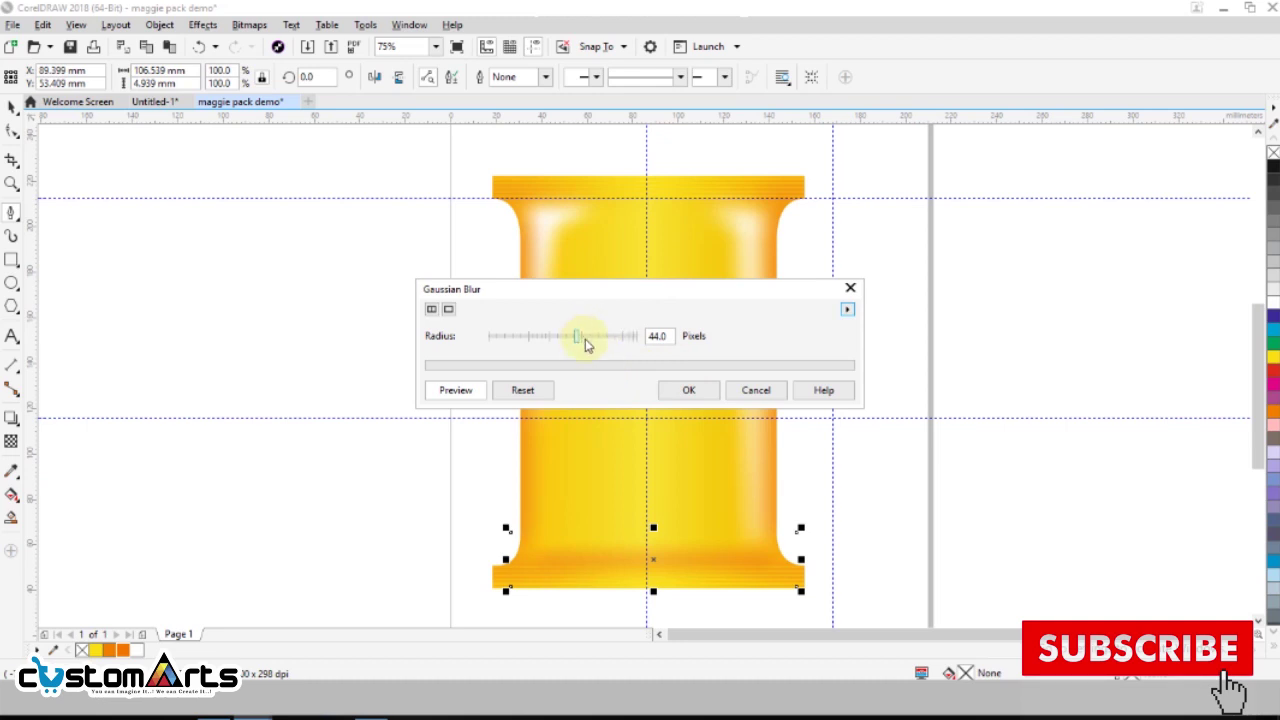
pyautogui.moveTo(575, 343); pyautogui.dragTo(579, 339)
pyautogui.click(694, 390)
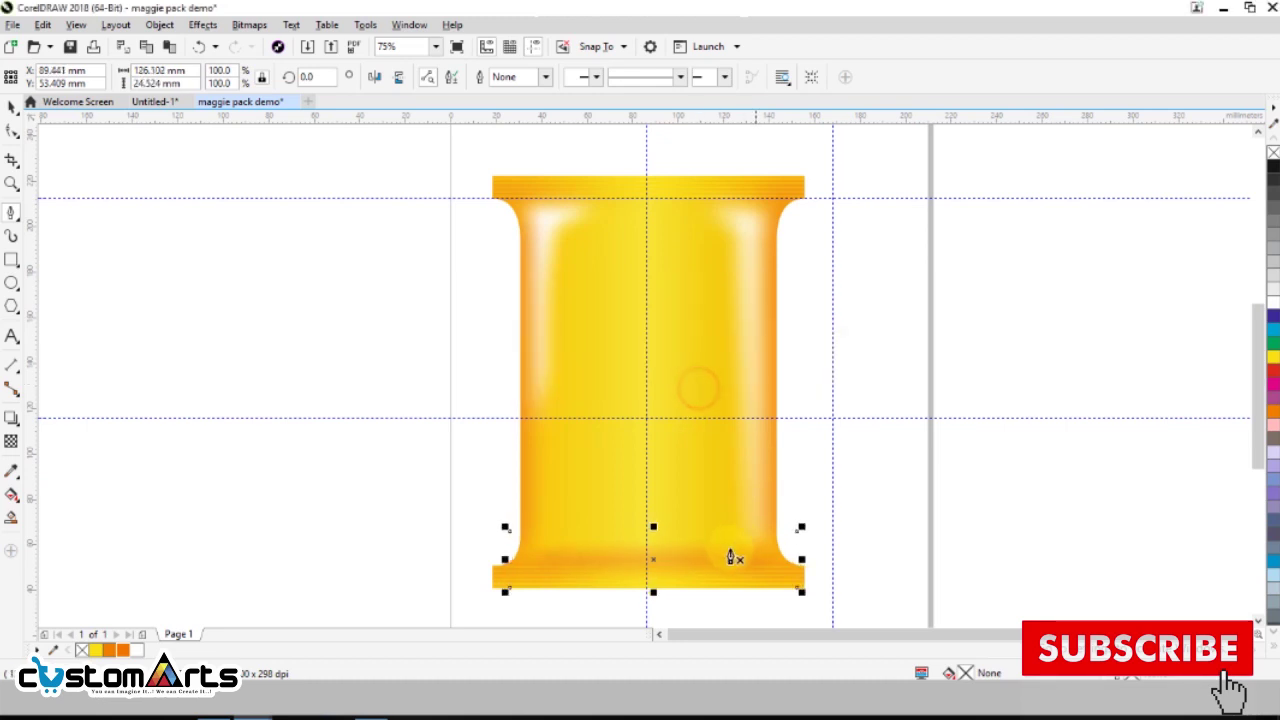
pyautogui.click(12, 105)
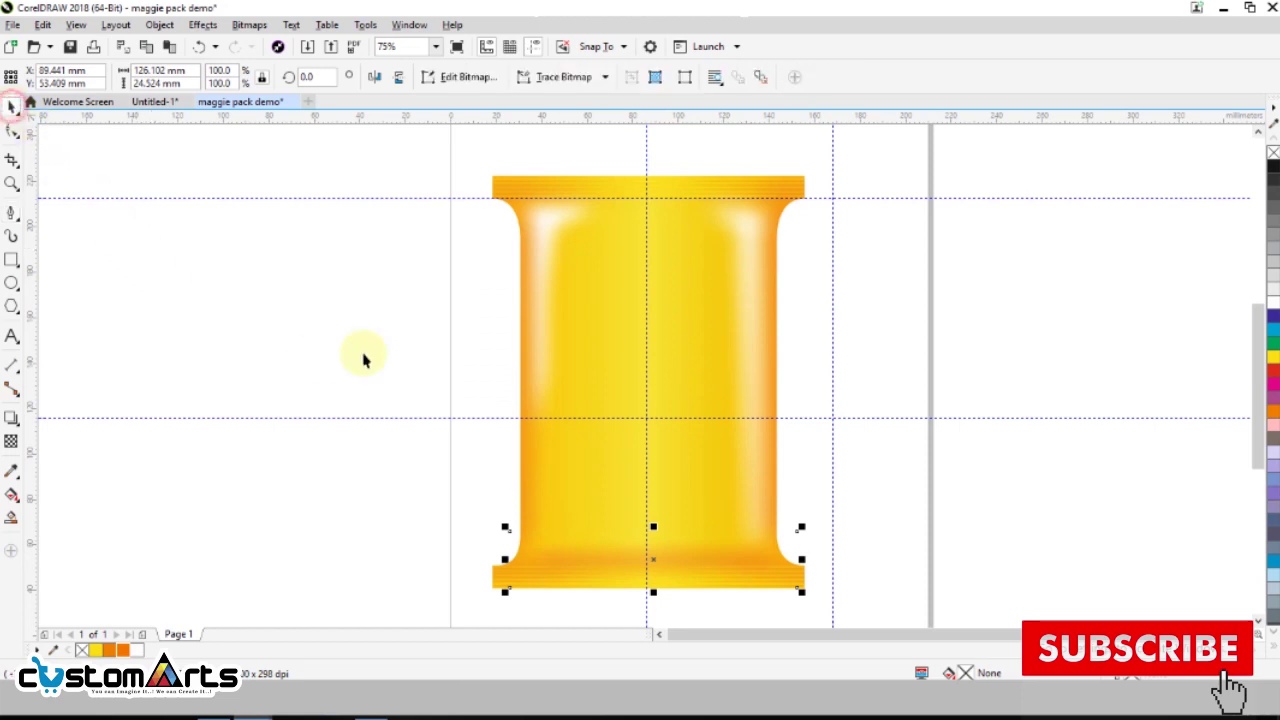
pyautogui.moveTo(717, 557); pyautogui.dragTo(739, 532)
pyautogui.hotkey('ctrl', 'z')
pyautogui.rightClick(730, 556)
pyautogui.press('Escape')
# - Copy the blurred strip to just under the top rim, squash it to 50% height and PowerClip it inside the spool
pyautogui.moveTo(708, 563); pyautogui.dragTo(759, 220)
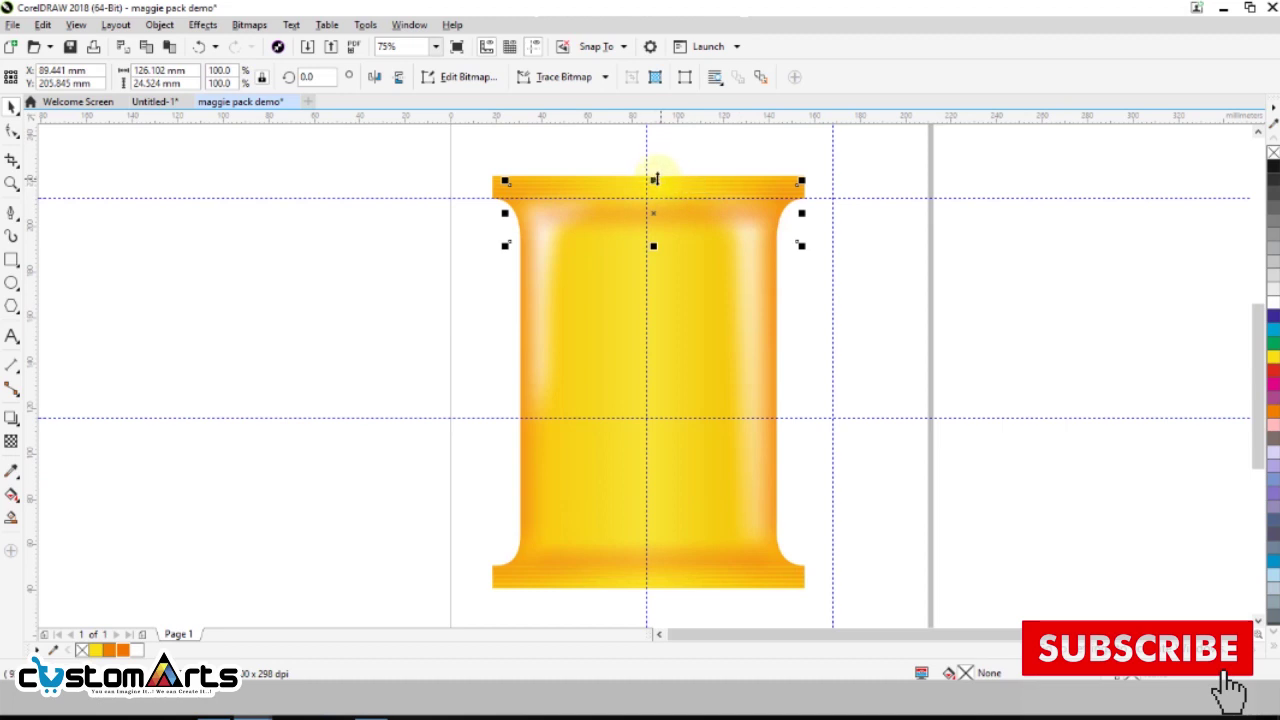
pyautogui.moveTo(653, 176); pyautogui.dragTo(676, 196)
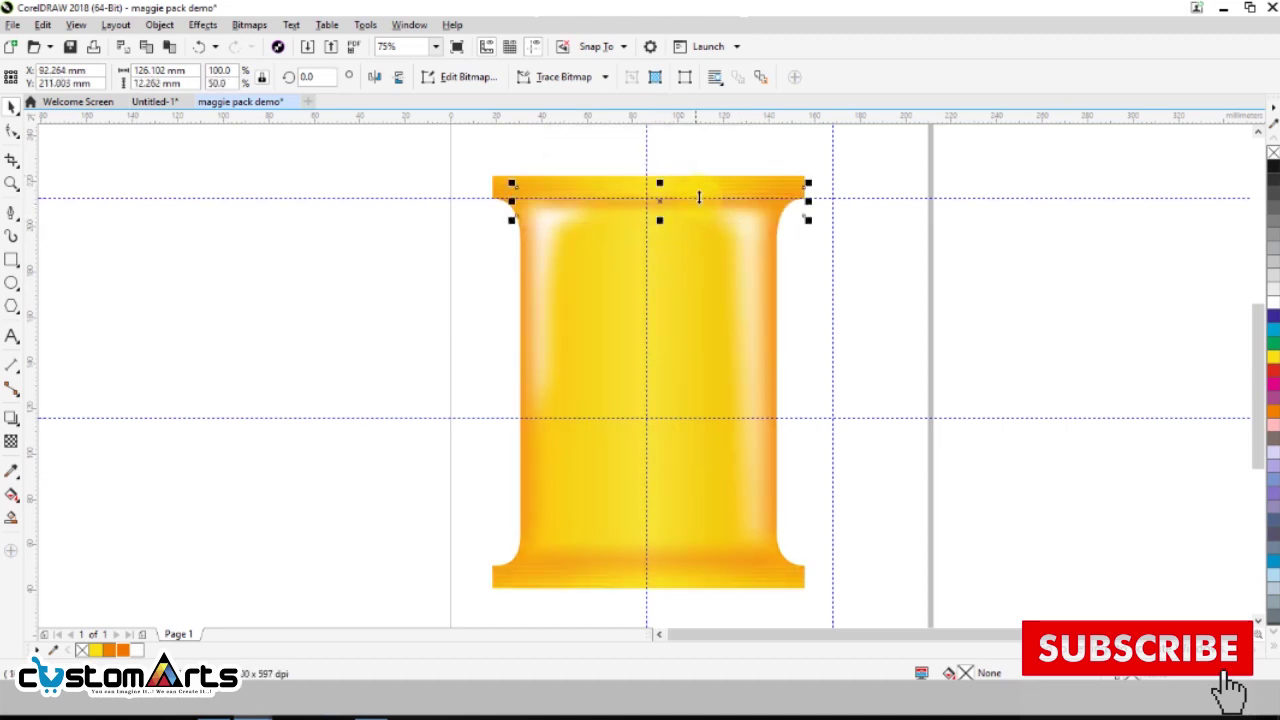
pyautogui.rightClick(702, 203)
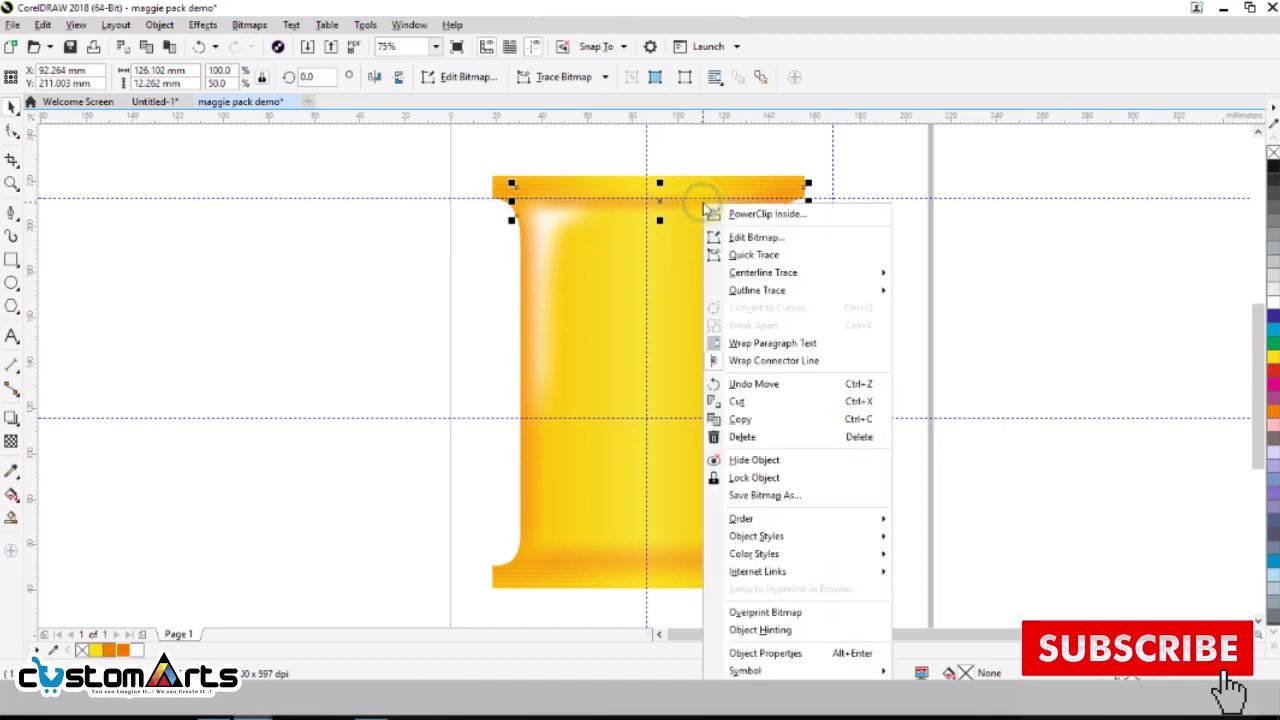
pyautogui.click(760, 209)
pyautogui.click(667, 324)
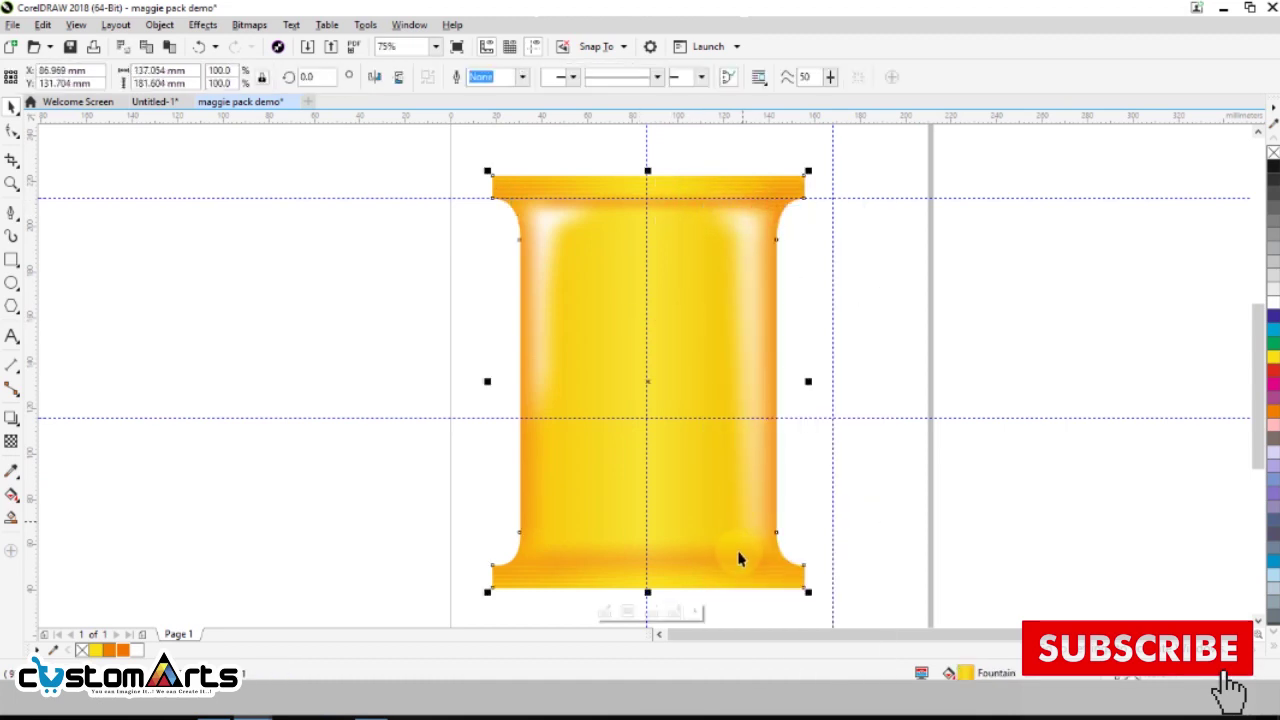
# - PowerClip the blurred orange strip above the bottom rim inside the spool
pyautogui.rightClick(724, 556)
pyautogui.click(803, 88)
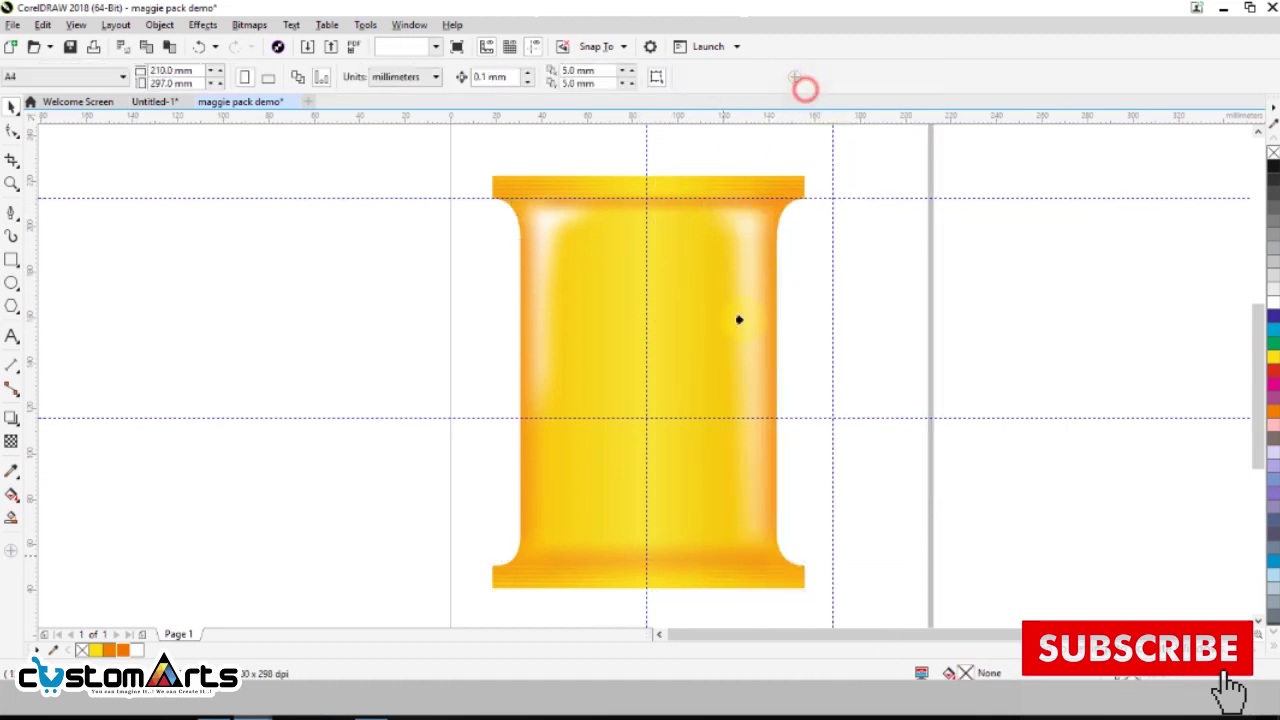
pyautogui.click(673, 484)
pyautogui.click(957, 500)
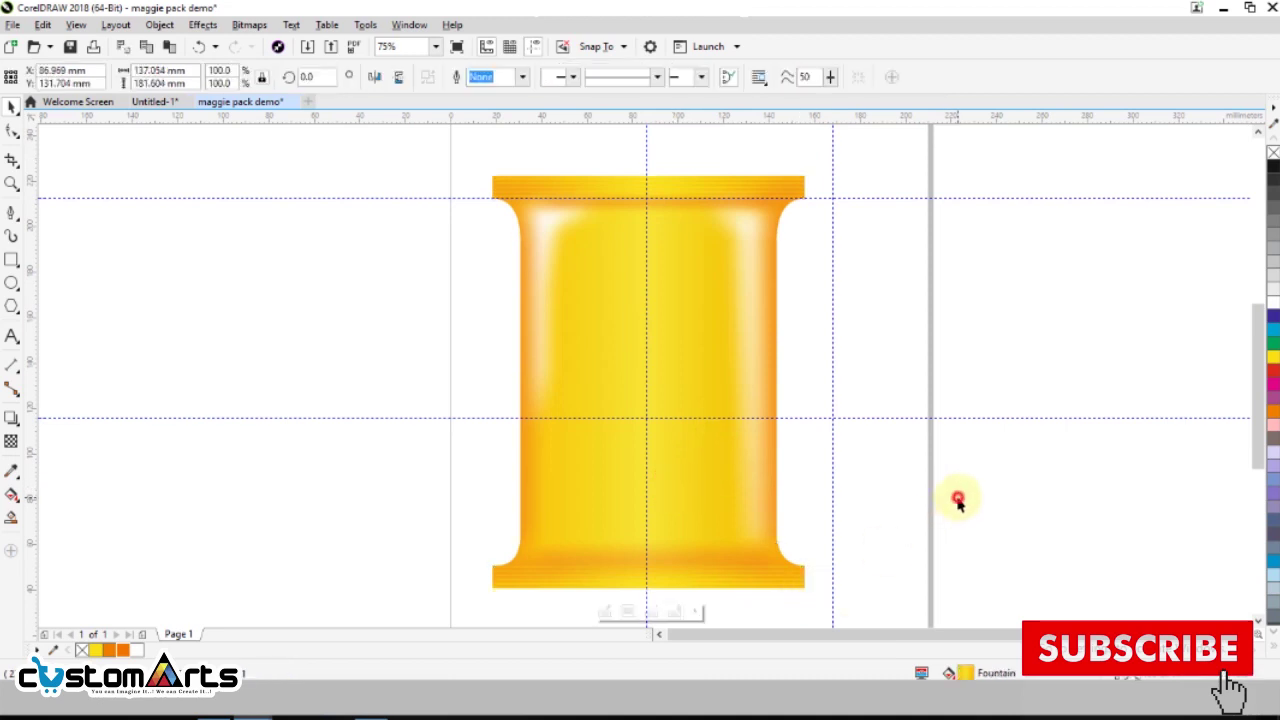
# - Send the clipped orange strips at the body's lower and upper ends behind the rim ridges
pyautogui.click(685, 567)
pyautogui.keyDown('ctrl'); pyautogui.click(686, 554); pyautogui.keyUp('ctrl')
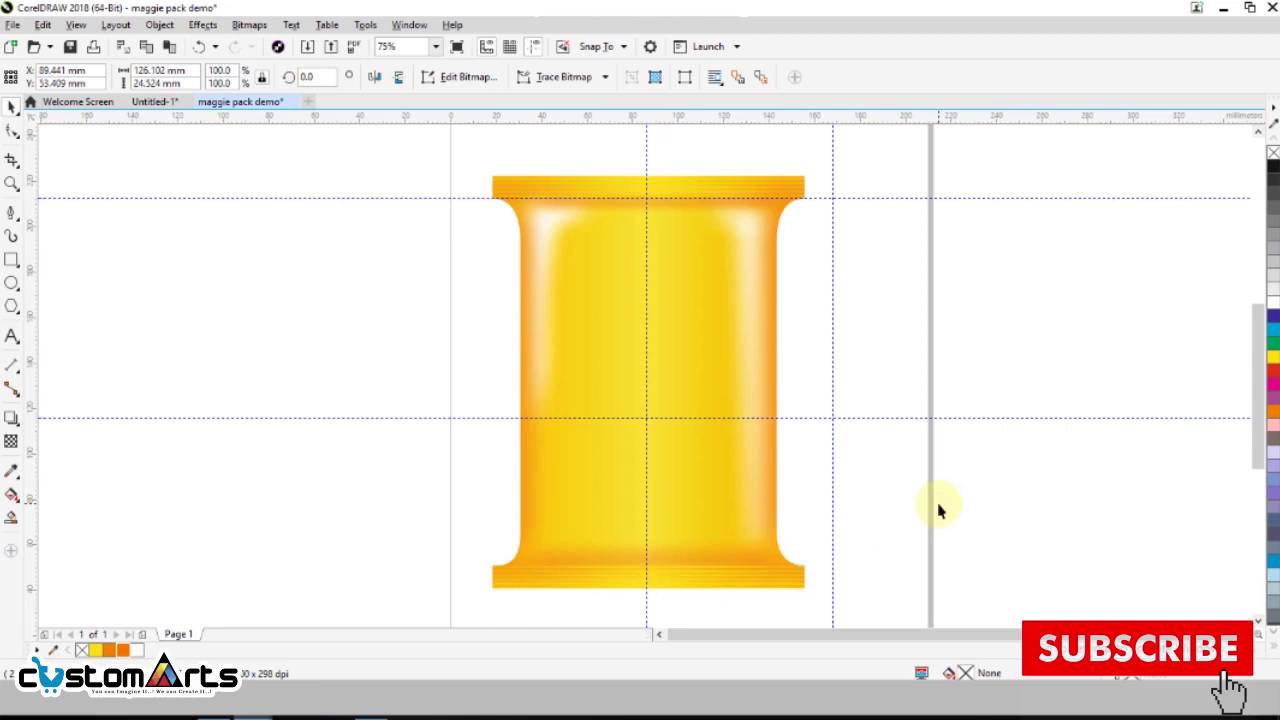
pyautogui.keyDown('ctrl'); pyautogui.click(719, 208); pyautogui.keyUp('ctrl')
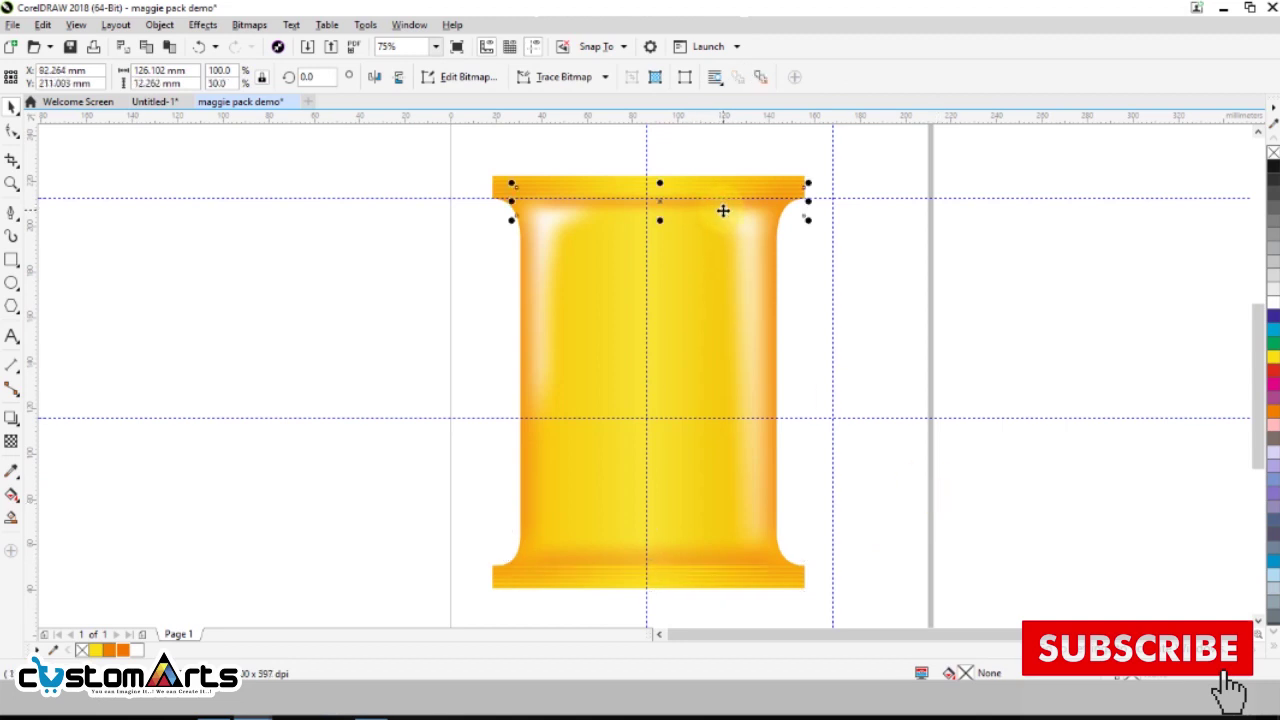
pyautogui.click(320, 348)
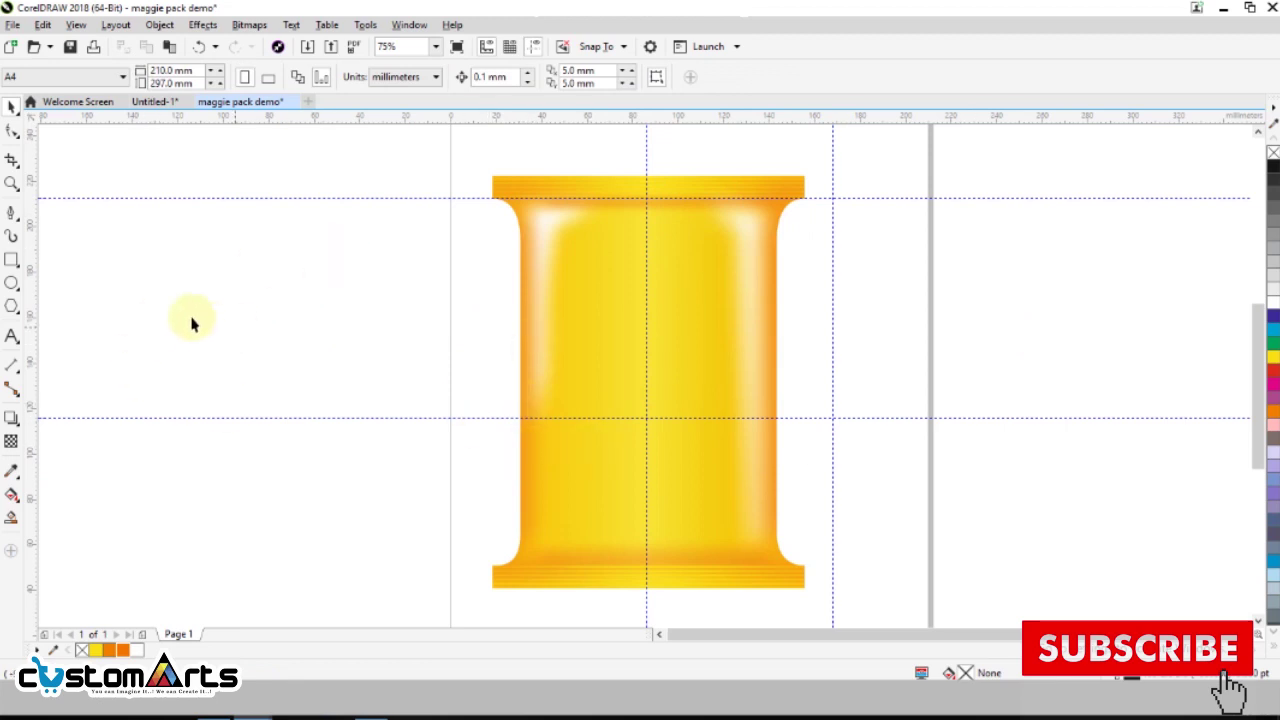
# - Copy the Maggi logo and noodle bowl pictures from the Untitled-1 document into maggie pack demo beside the spool
pyautogui.click(163, 101)
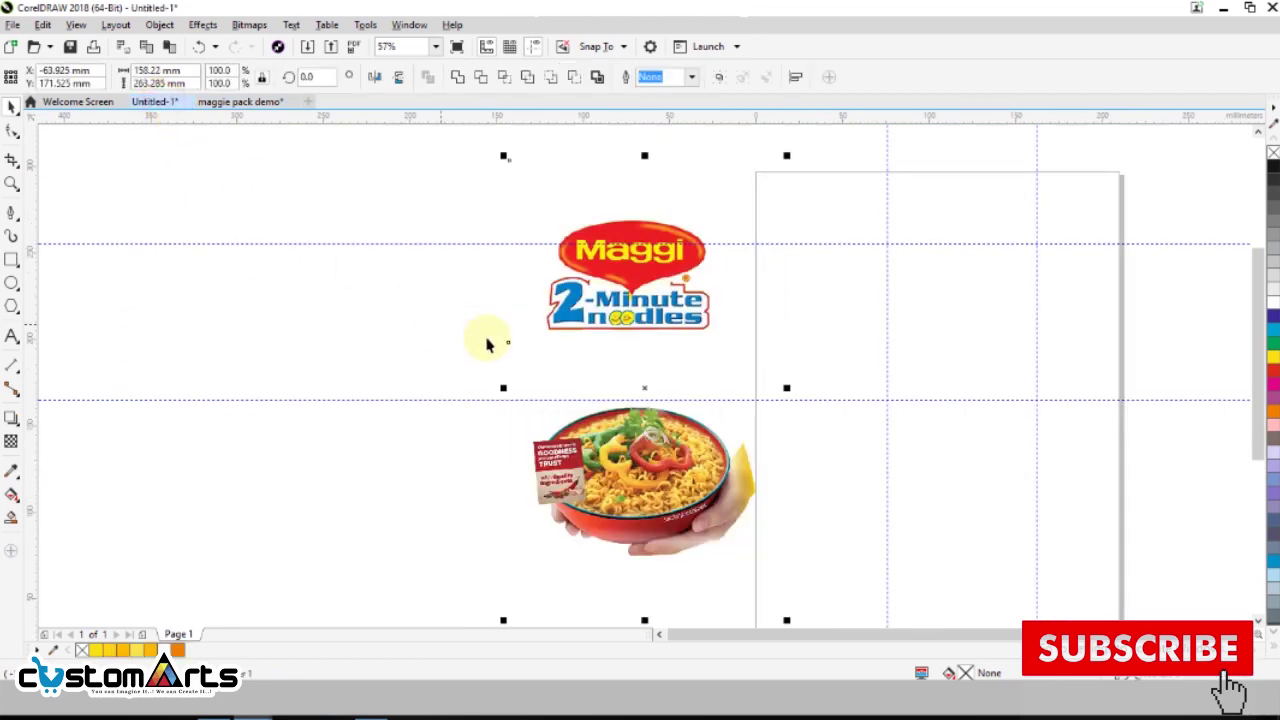
pyautogui.click(526, 297)
pyautogui.click(474, 312)
pyautogui.click(605, 265)
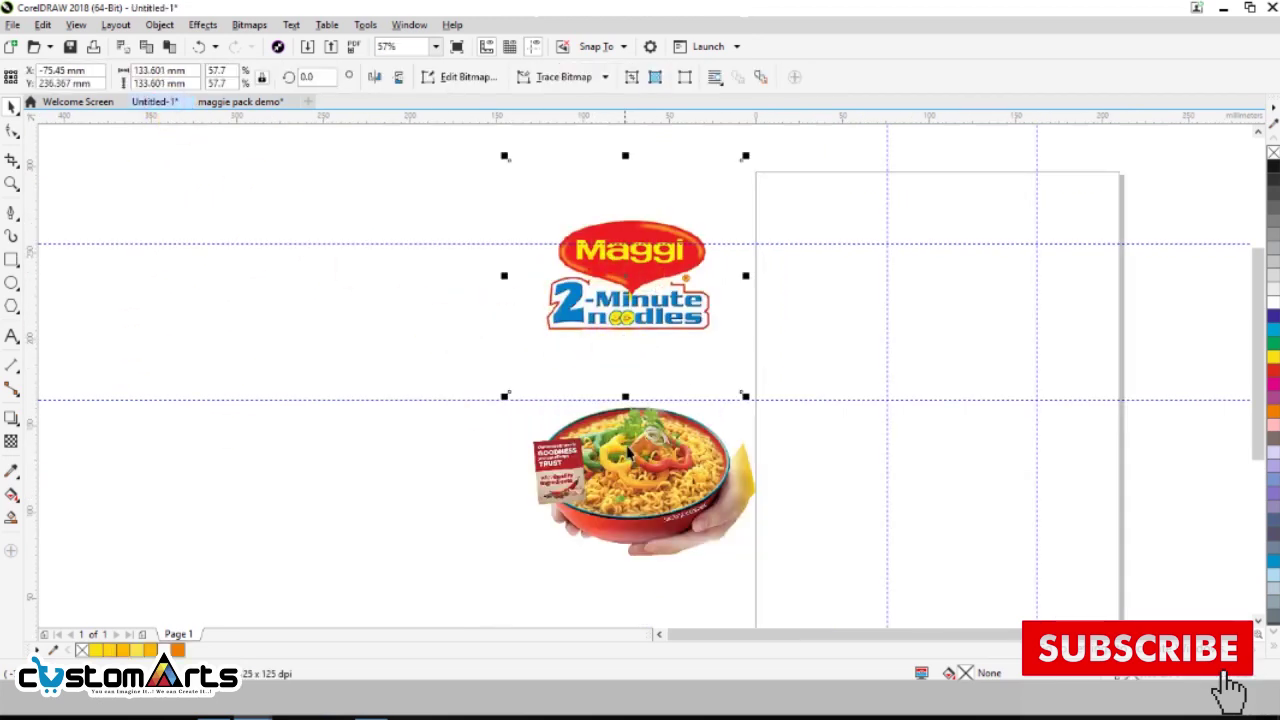
pyautogui.moveTo(622, 447); pyautogui.dragTo(310, 264)
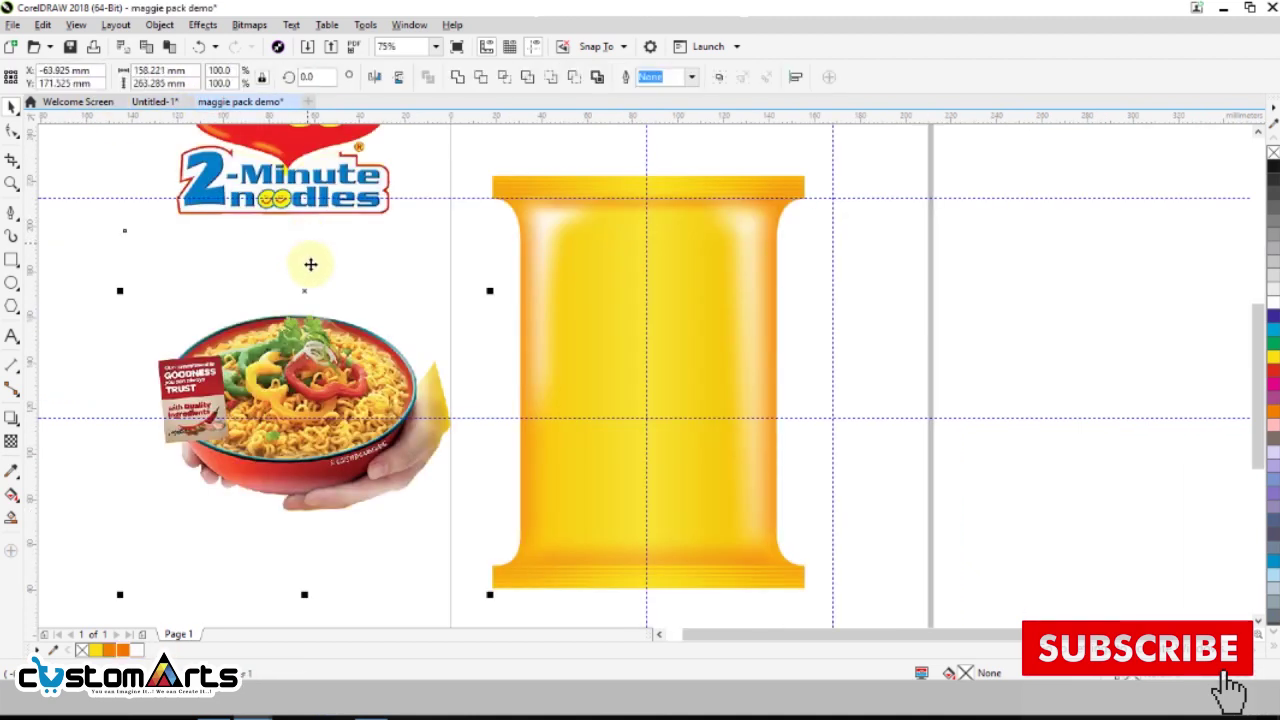
# - Move the noodle bowl picture onto the yellow pack and scale it down to about 129 mm wide
pyautogui.click(1061, 228)
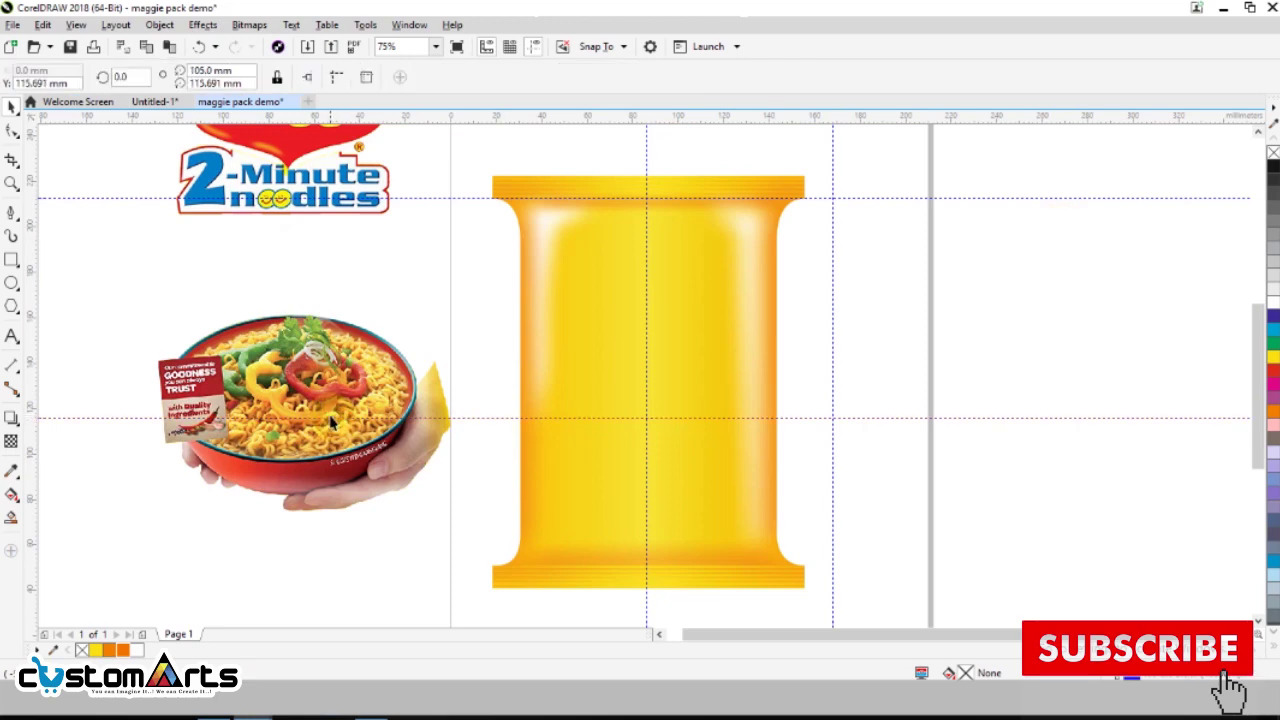
pyautogui.click(362, 370)
pyautogui.moveTo(296, 370); pyautogui.dragTo(628, 364)
pyautogui.moveTo(820, 224); pyautogui.dragTo(779, 275)
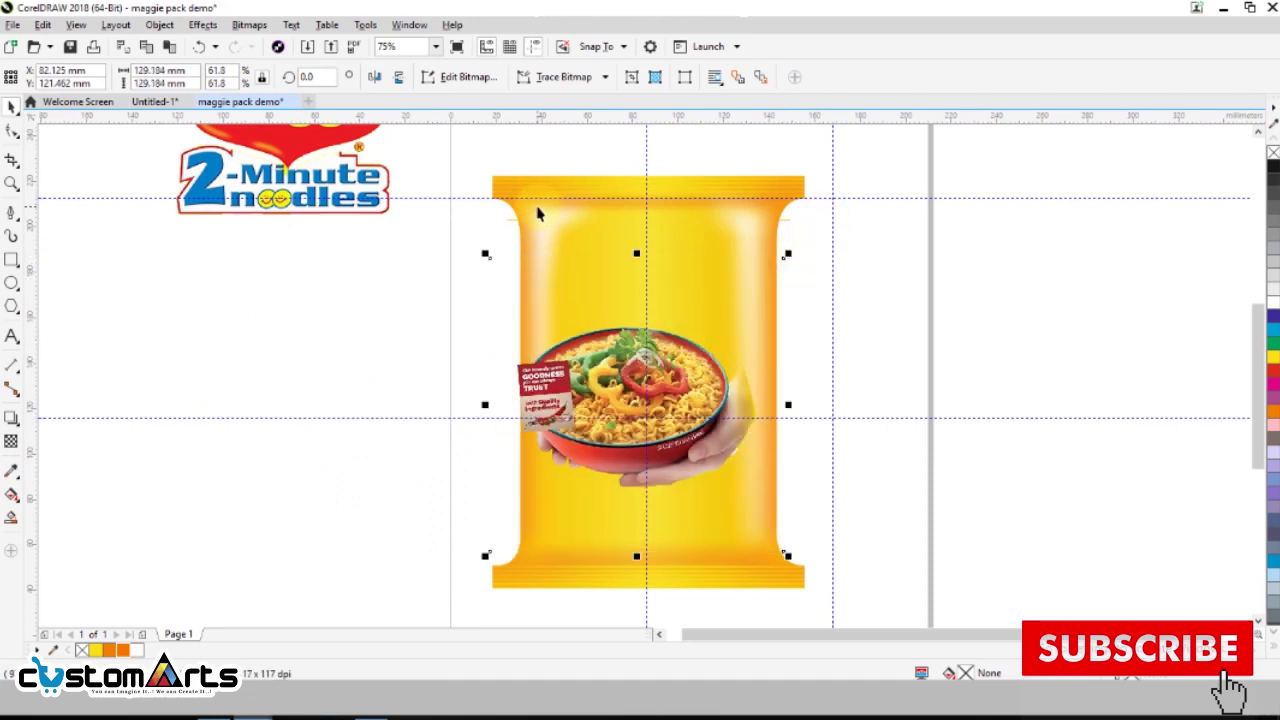
# - Move the noodle bowl picture down into the lower half of the pack
pyautogui.click(510, 222)
pyautogui.click(391, 266)
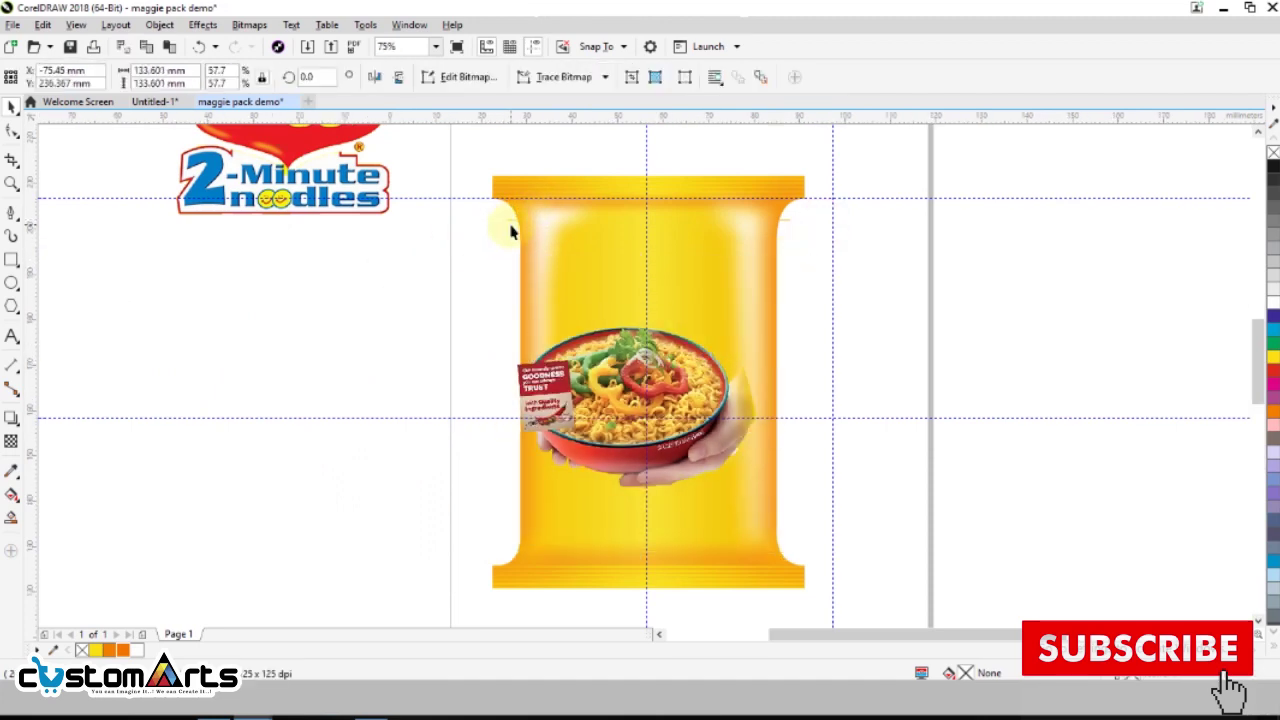
pyautogui.scroll(1, 530, 258)
pyautogui.scroll(-1, 530, 258)
pyautogui.scroll(-1, 806, 430)
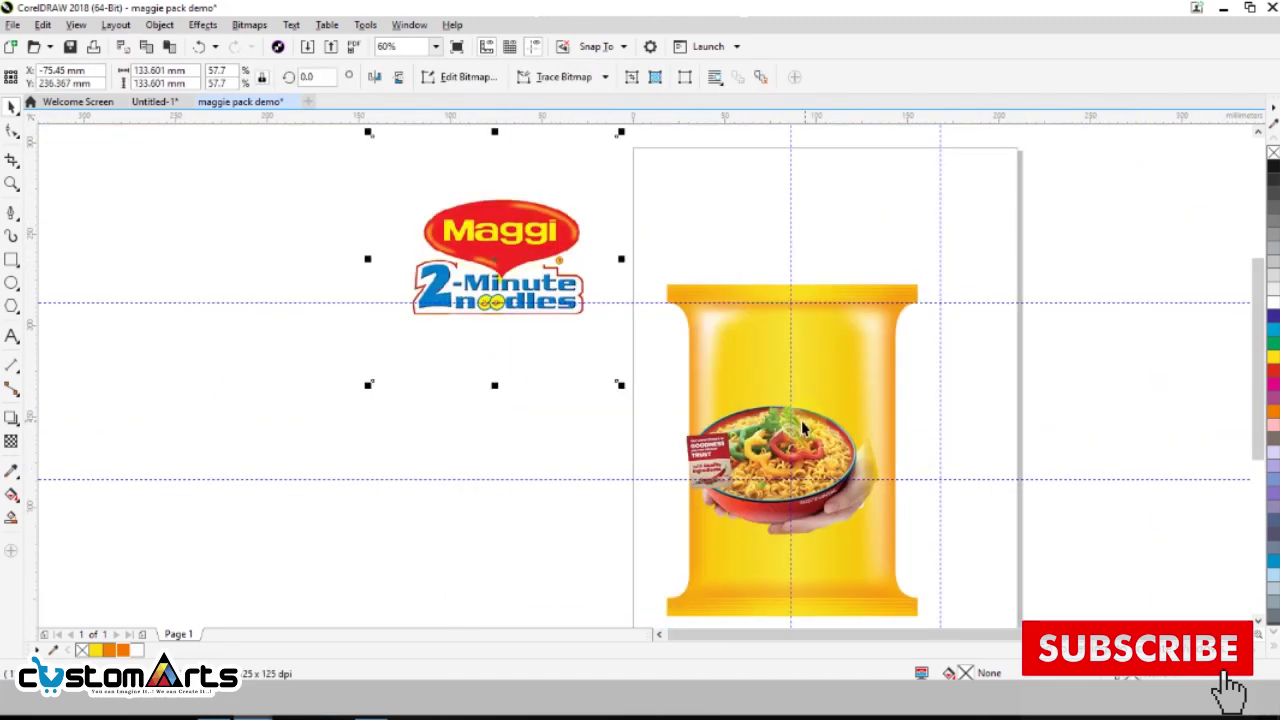
pyautogui.click(779, 470)
pyautogui.moveTo(779, 470); pyautogui.dragTo(791, 548)
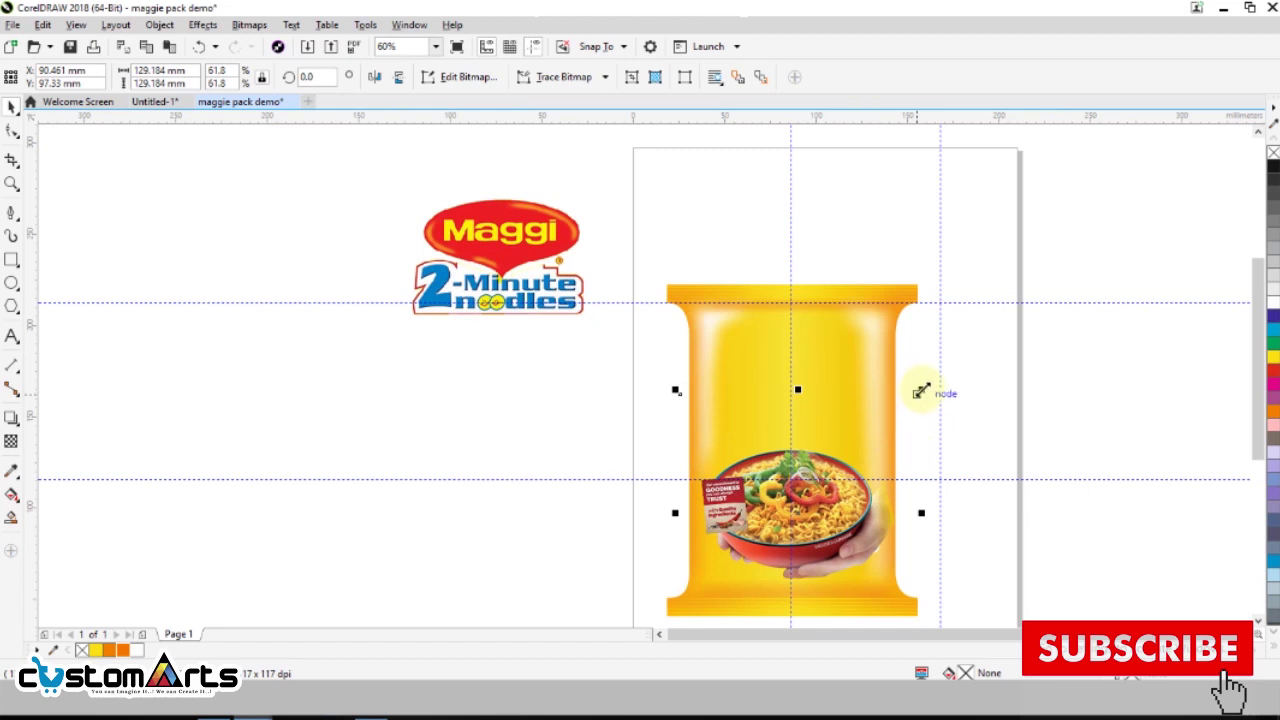
pyautogui.moveTo(921, 391); pyautogui.dragTo(922, 390)
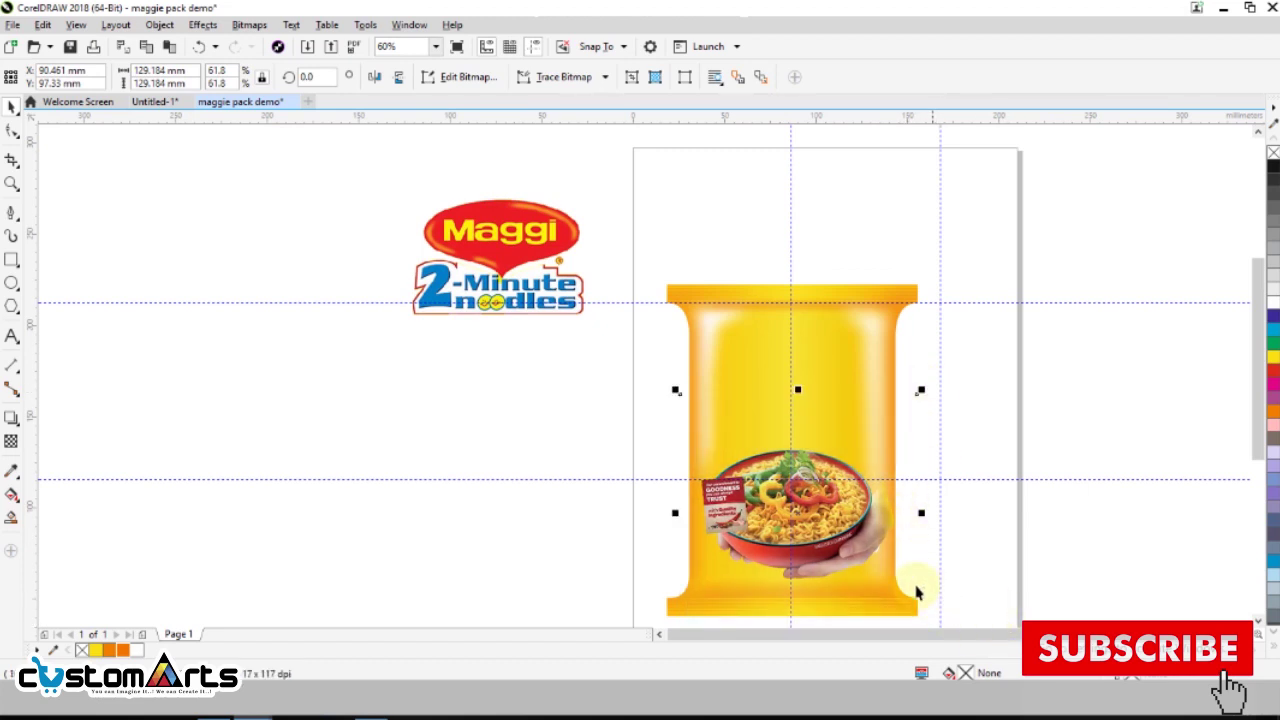
# - Enlarge the noodle bowl picture from its centre to about 135 mm wide
pyautogui.press('z')
pyautogui.moveTo(629, 259); pyautogui.dragTo(985, 585)
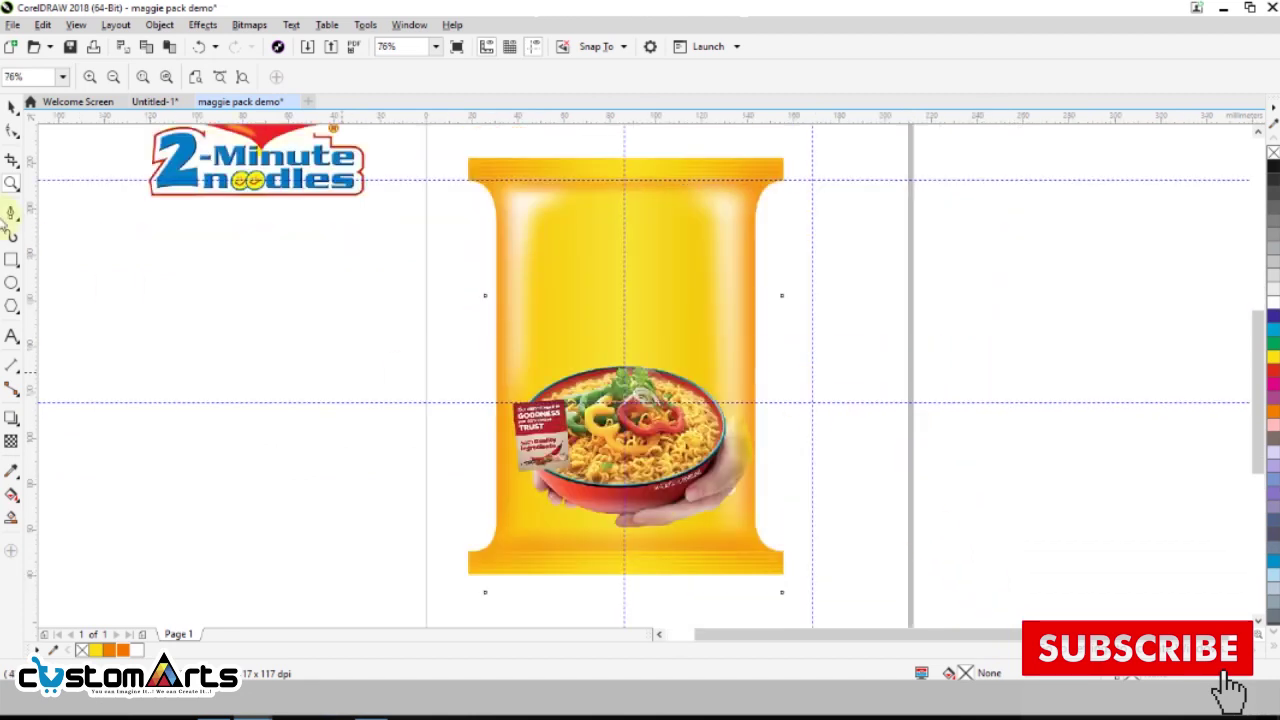
pyautogui.click(12, 104)
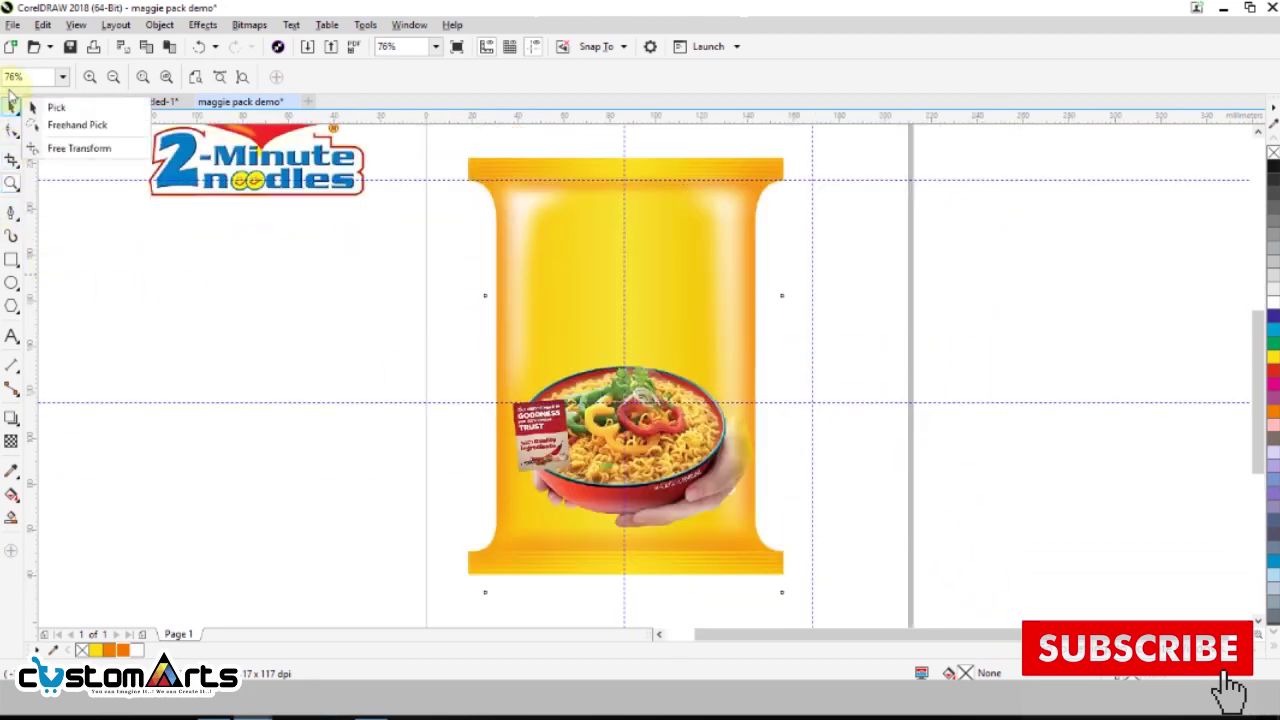
pyautogui.click(50, 107)
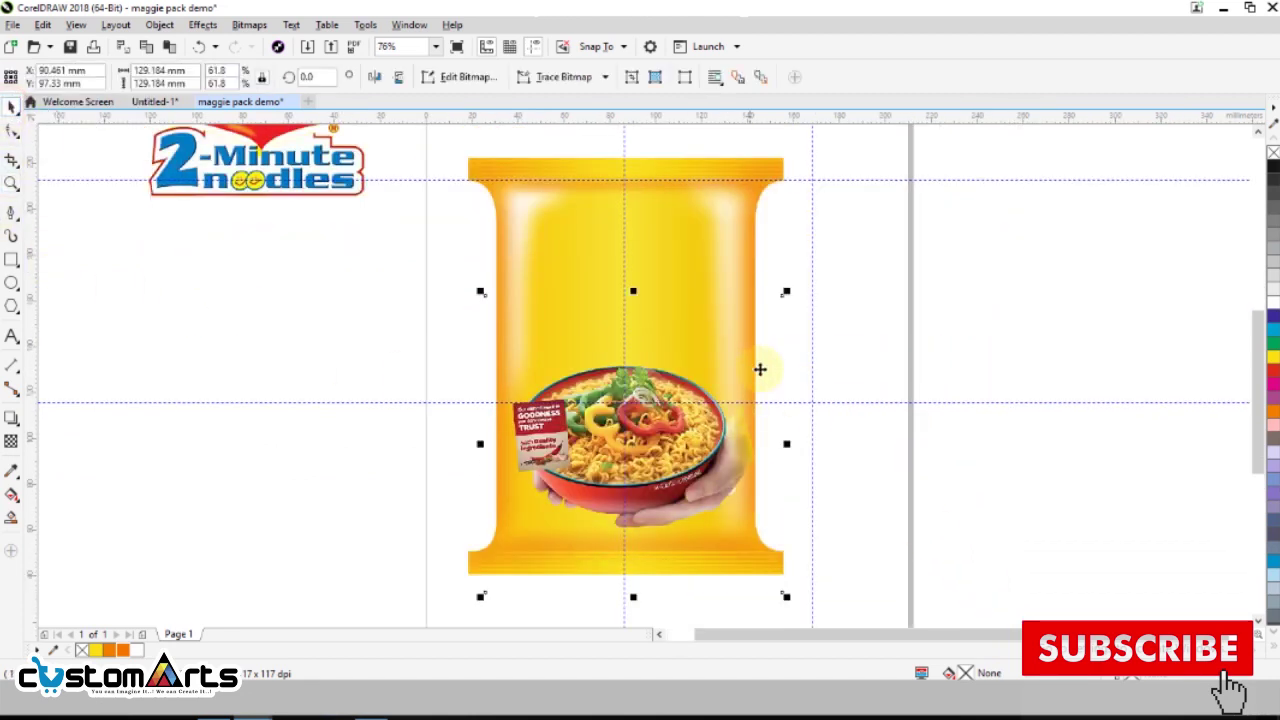
pyautogui.moveTo(786, 288); pyautogui.dragTo(793, 284)
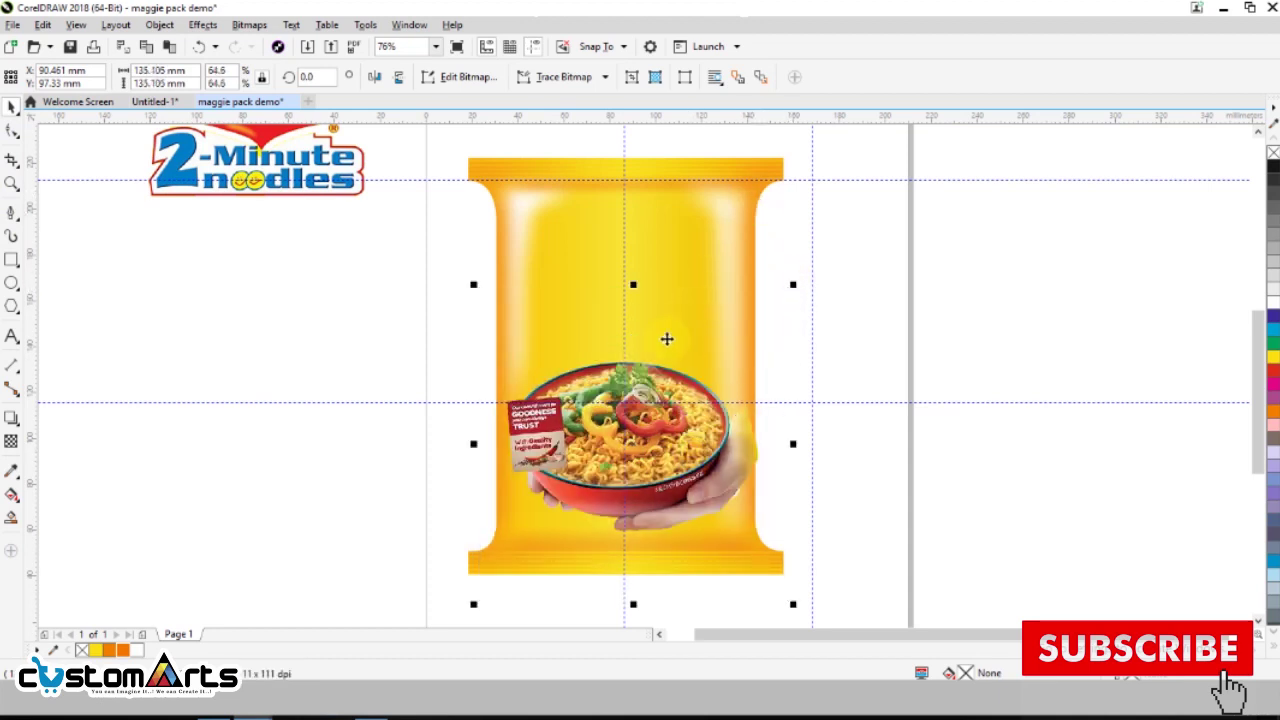
pyautogui.click(974, 297)
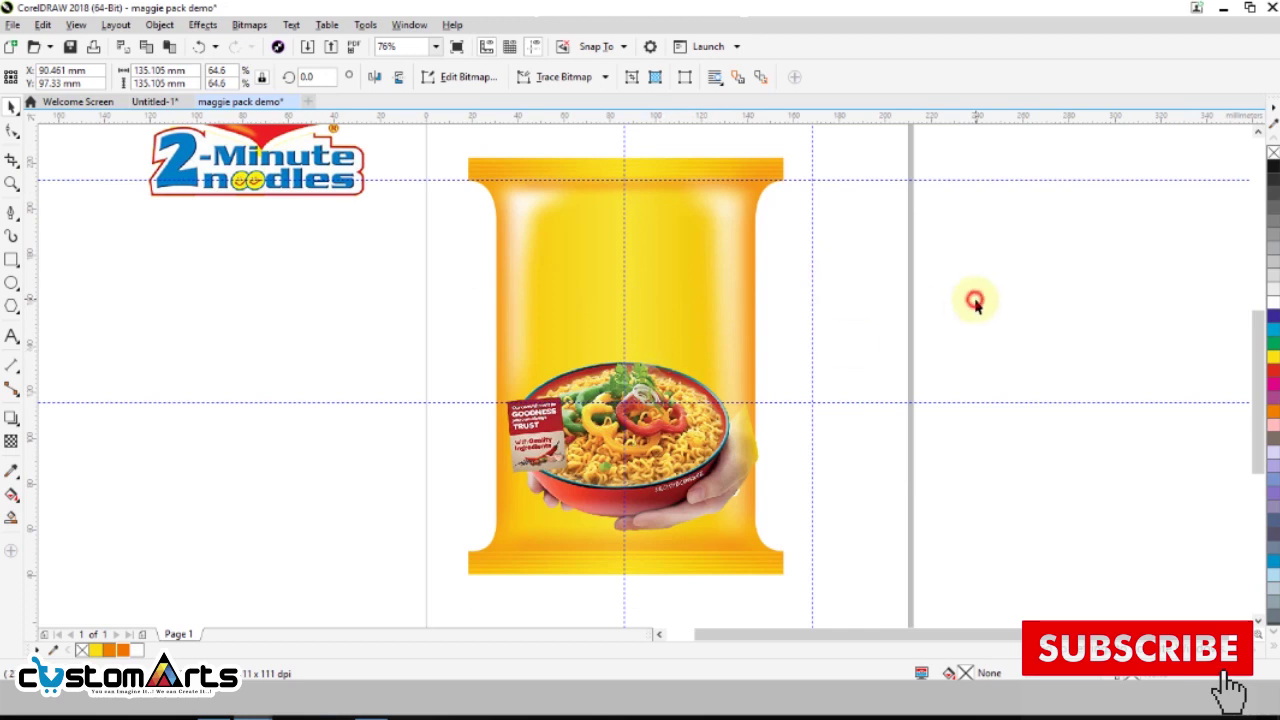
# - PowerClip the noodle bowl picture inside the yellow pack shape
pyautogui.rightClick(668, 418)
pyautogui.click(735, 244)
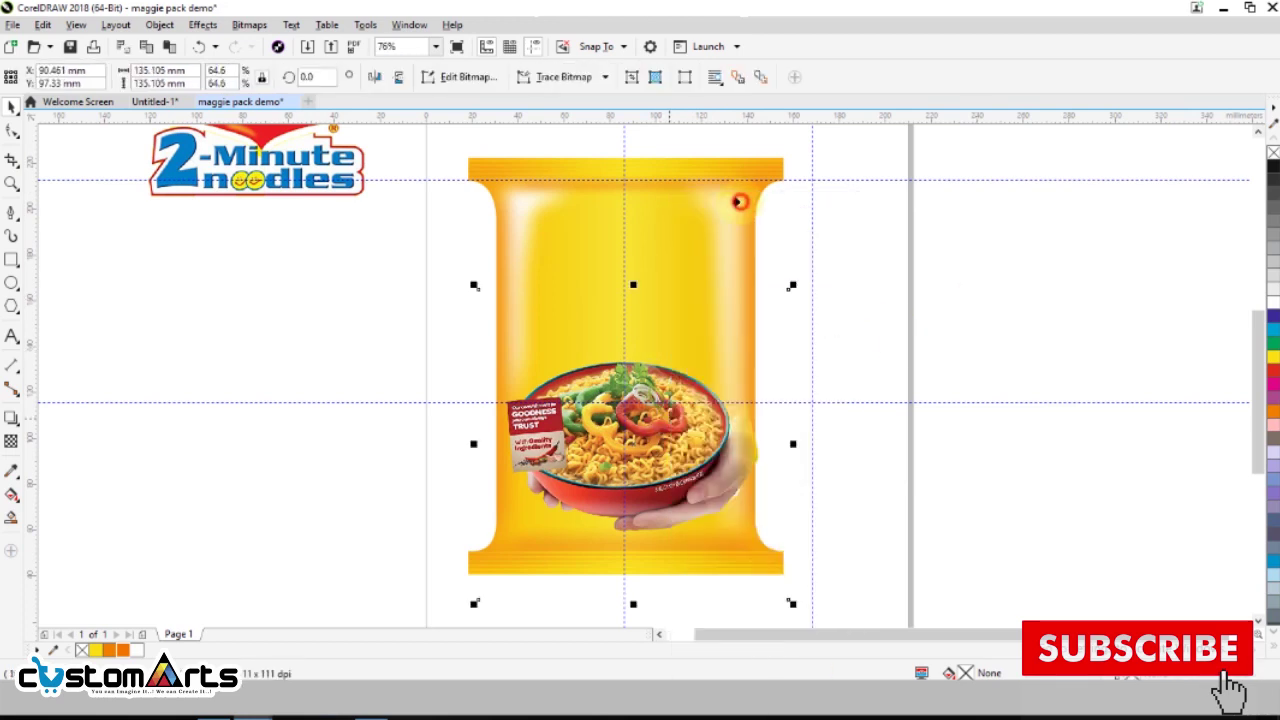
pyautogui.click(640, 257)
pyautogui.click(1021, 318)
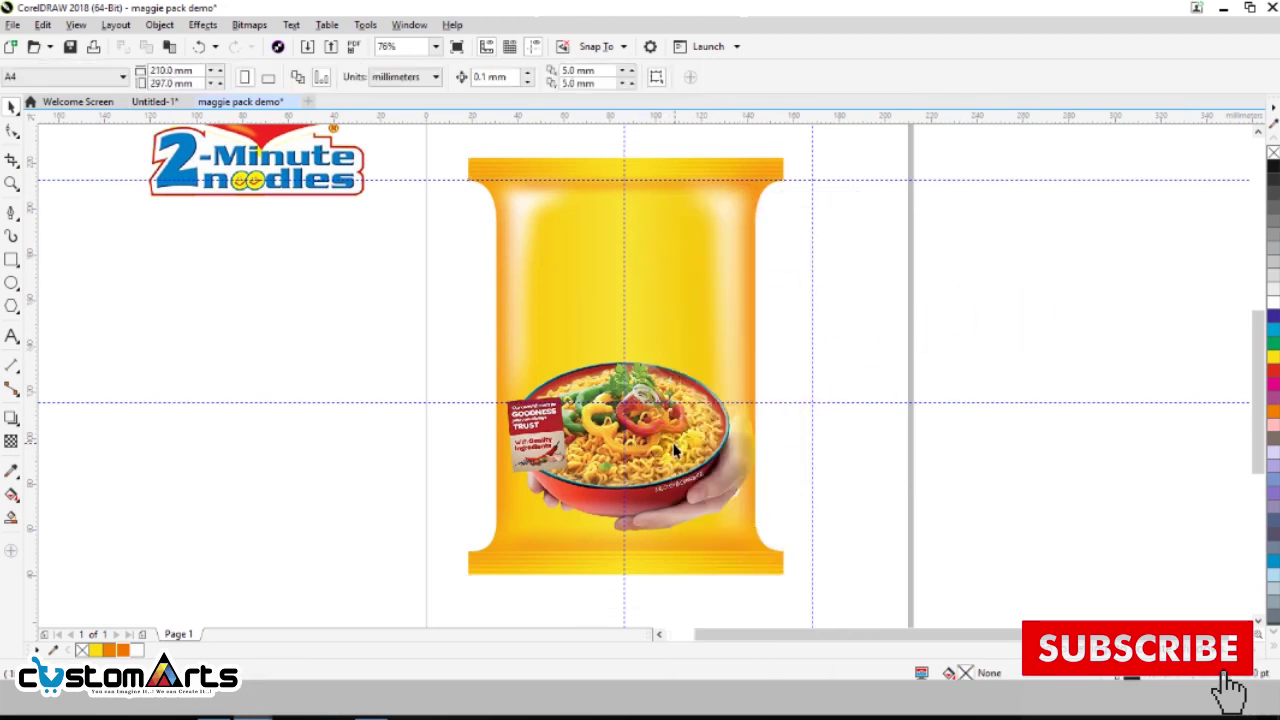
# - Reposition the clipped noodle bowl slightly to the right and enlarge it a little so the hand meets the pack's side edge
pyautogui.click(672, 440)
pyautogui.click(800, 415)
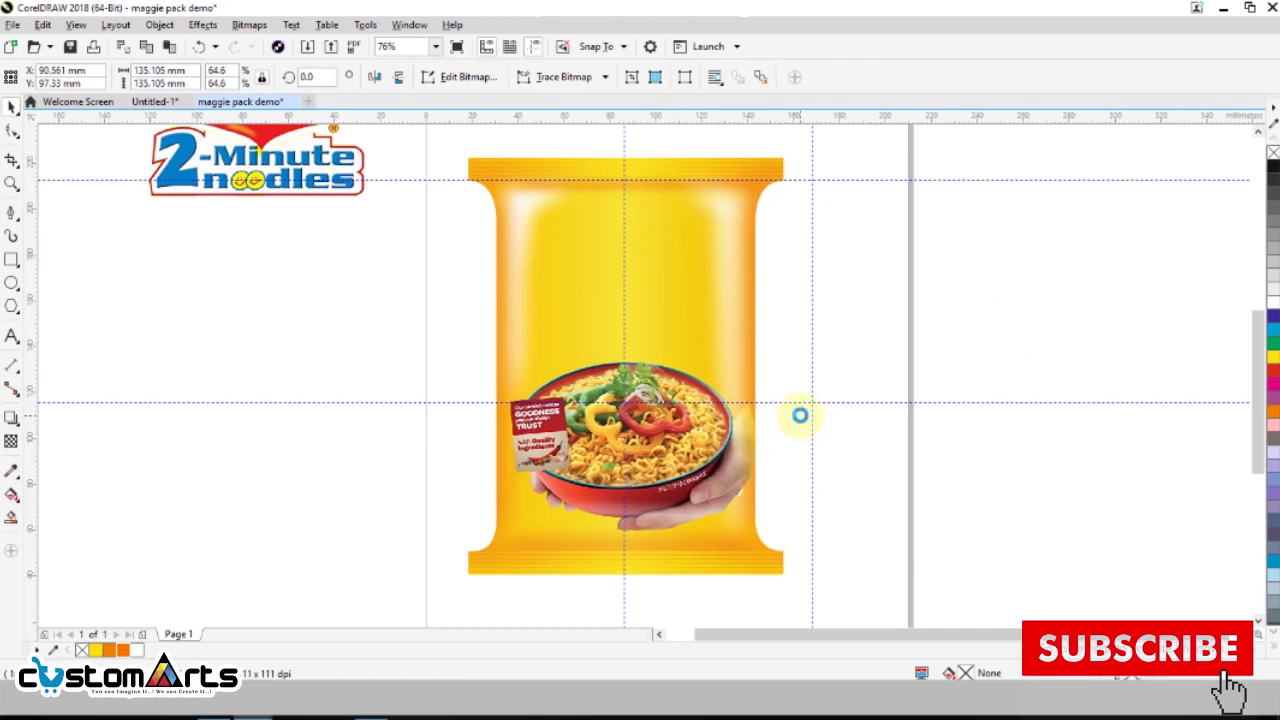
pyautogui.click(800, 415)
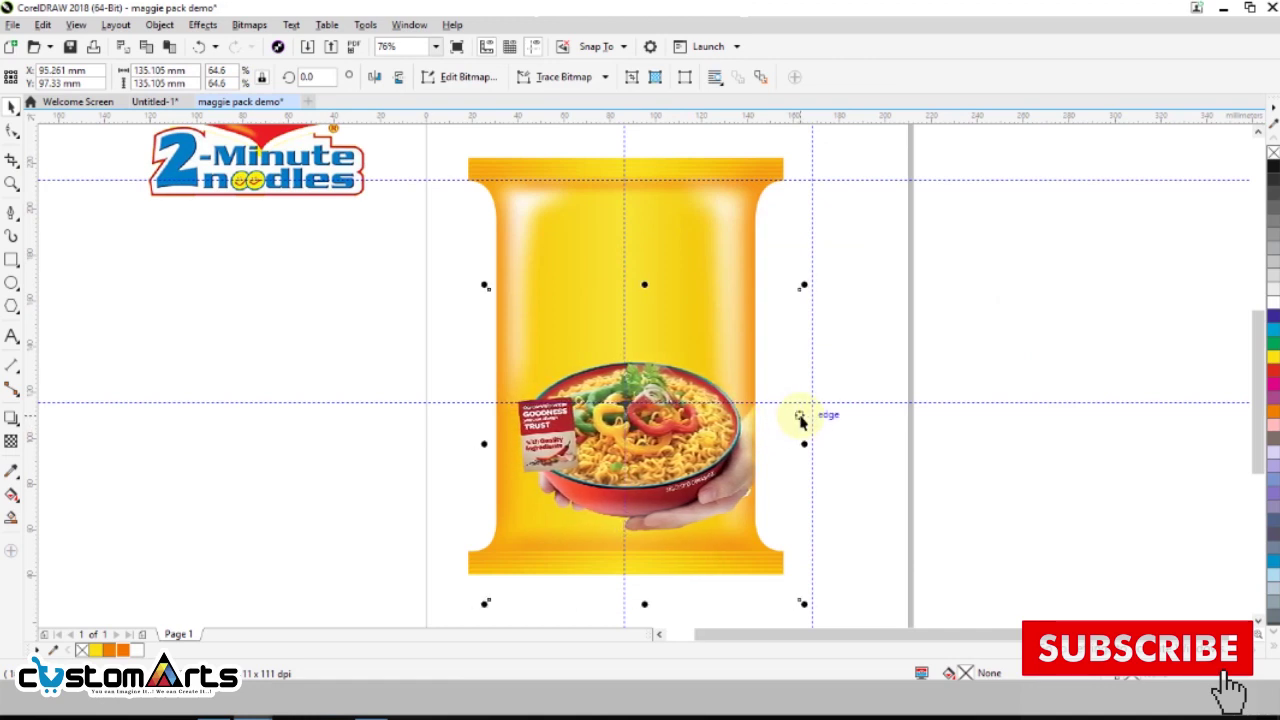
pyautogui.moveTo(807, 282); pyautogui.dragTo(816, 271)
pyautogui.click(1034, 294)
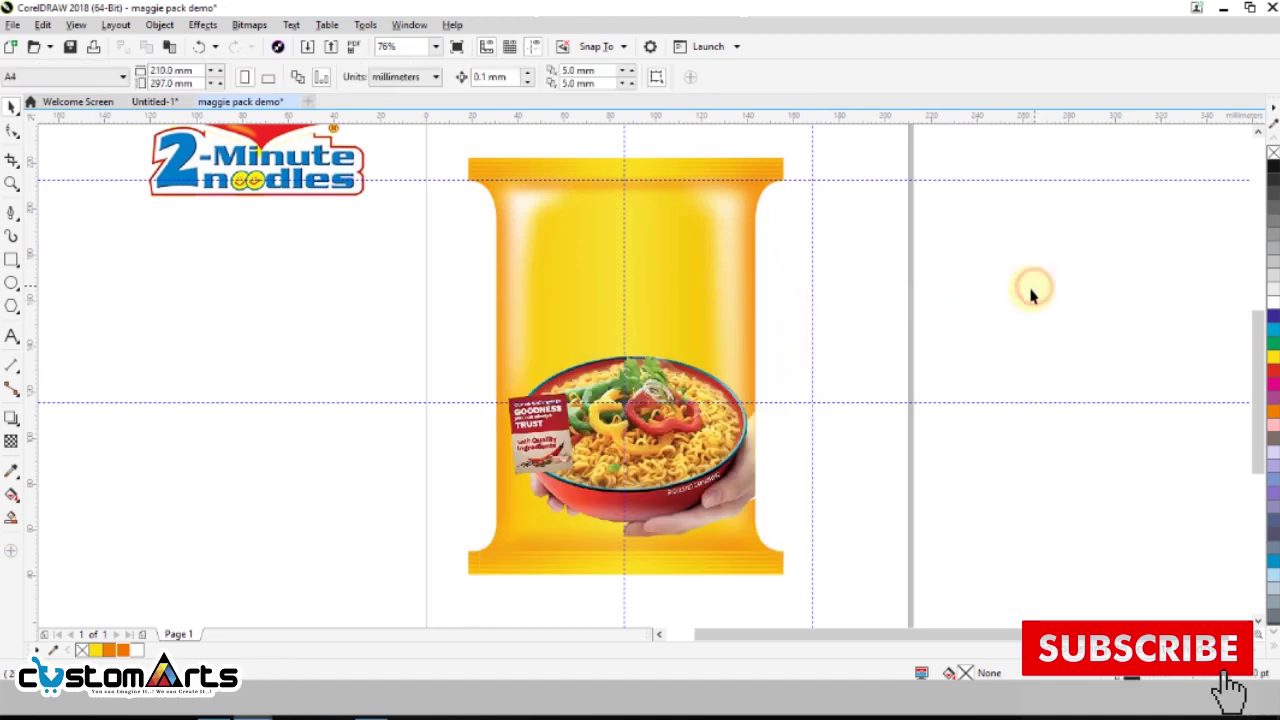
pyautogui.click(606, 461)
pyautogui.moveTo(608, 459); pyautogui.dragTo(606, 459)
pyautogui.click(363, 428)
# - Move the Maggi logo above the noodle bowl, scale it down to about 111 mm wide and centre it on the pack
pyautogui.click(317, 170)
pyautogui.moveTo(302, 176); pyautogui.dragTo(698, 332)
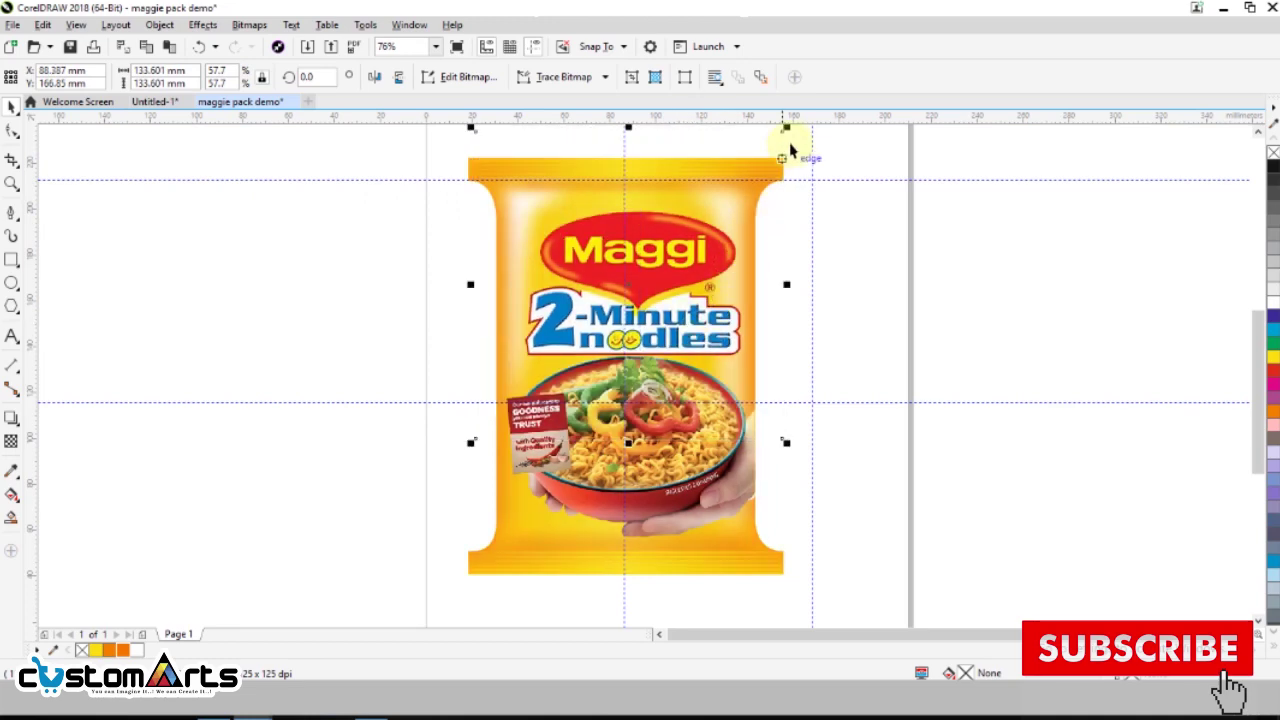
pyautogui.moveTo(766, 153); pyautogui.dragTo(761, 154)
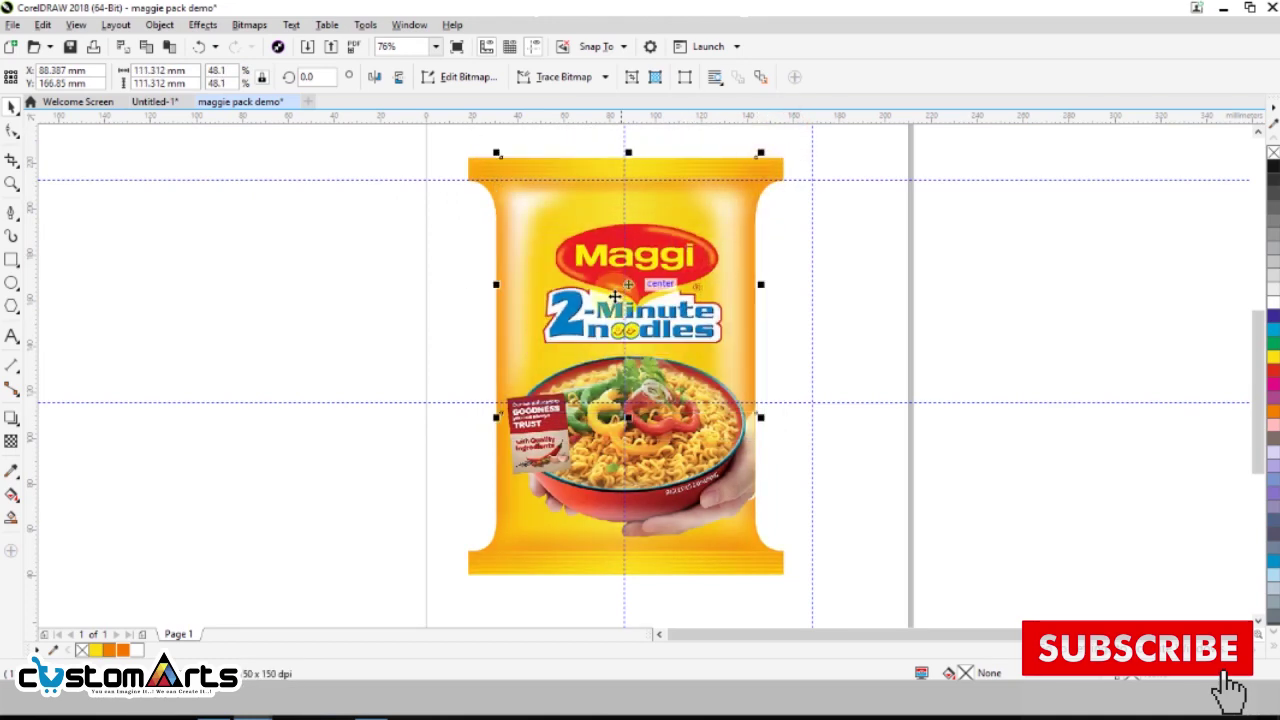
pyautogui.click(598, 550)
pyautogui.click(968, 255)
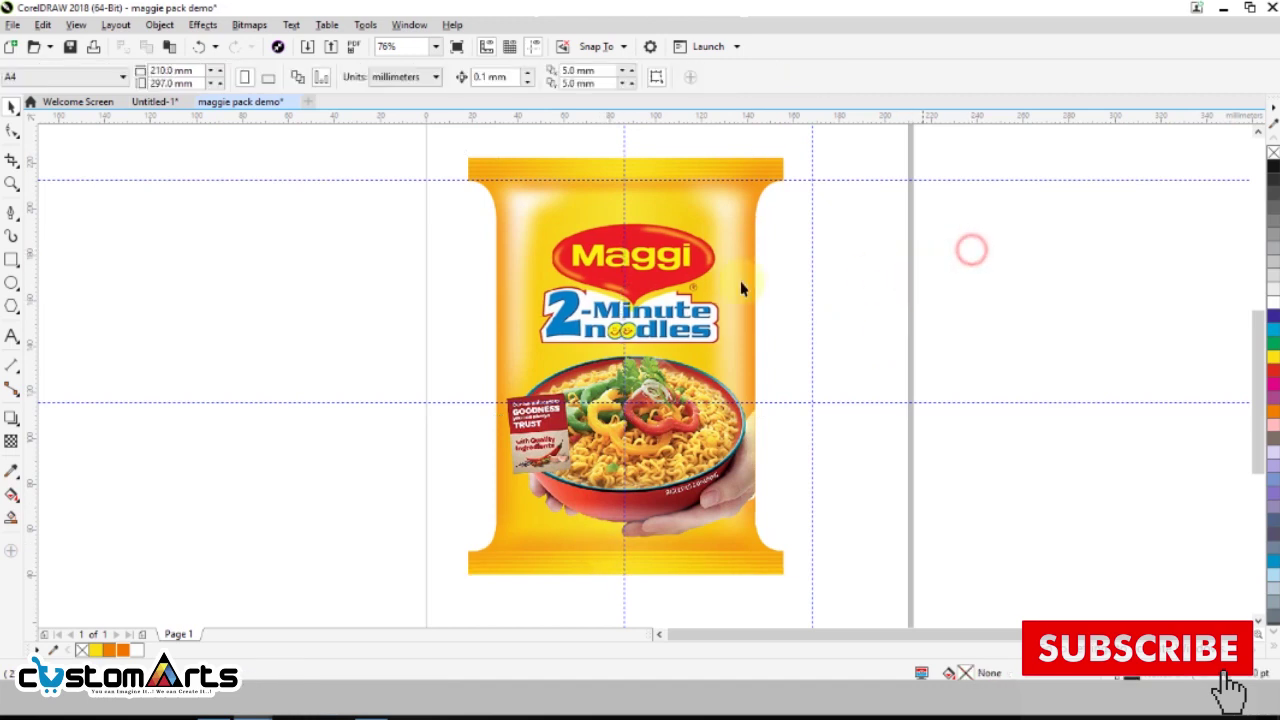
# - PowerClip the Maggi logo inside the yellow pack shape
pyautogui.click(652, 242)
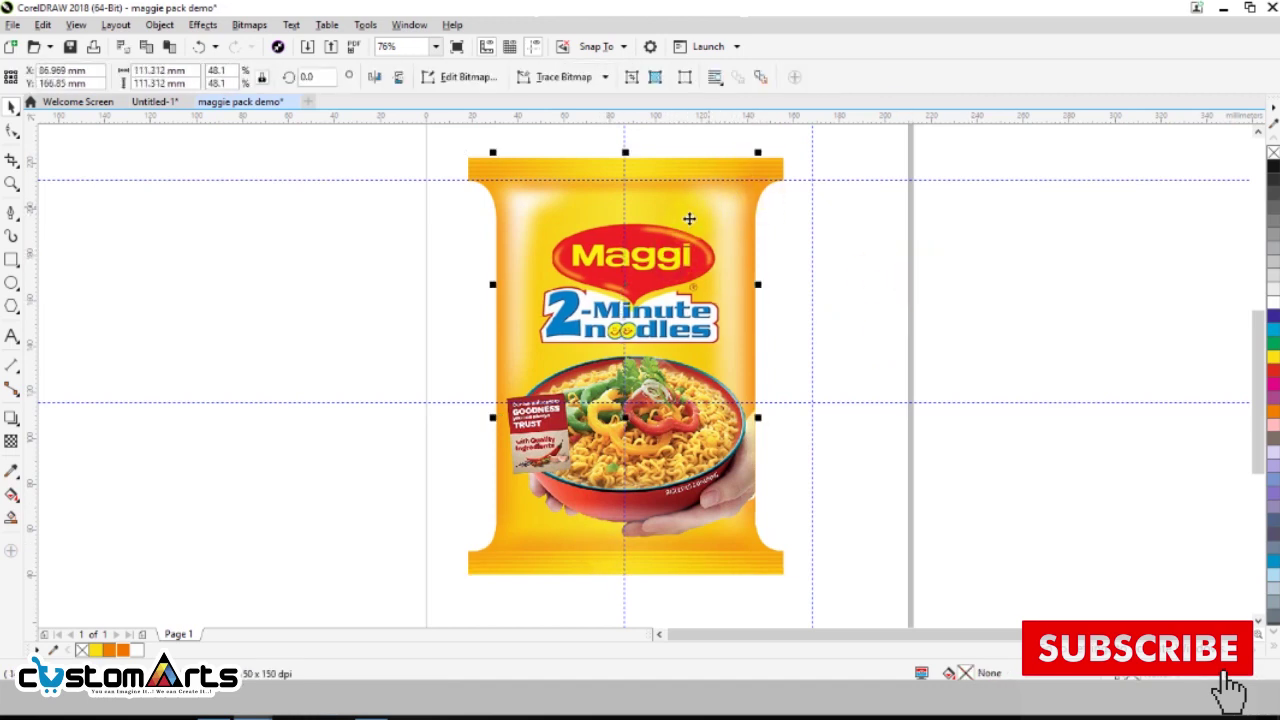
pyautogui.rightClick(688, 206)
pyautogui.click(737, 203)
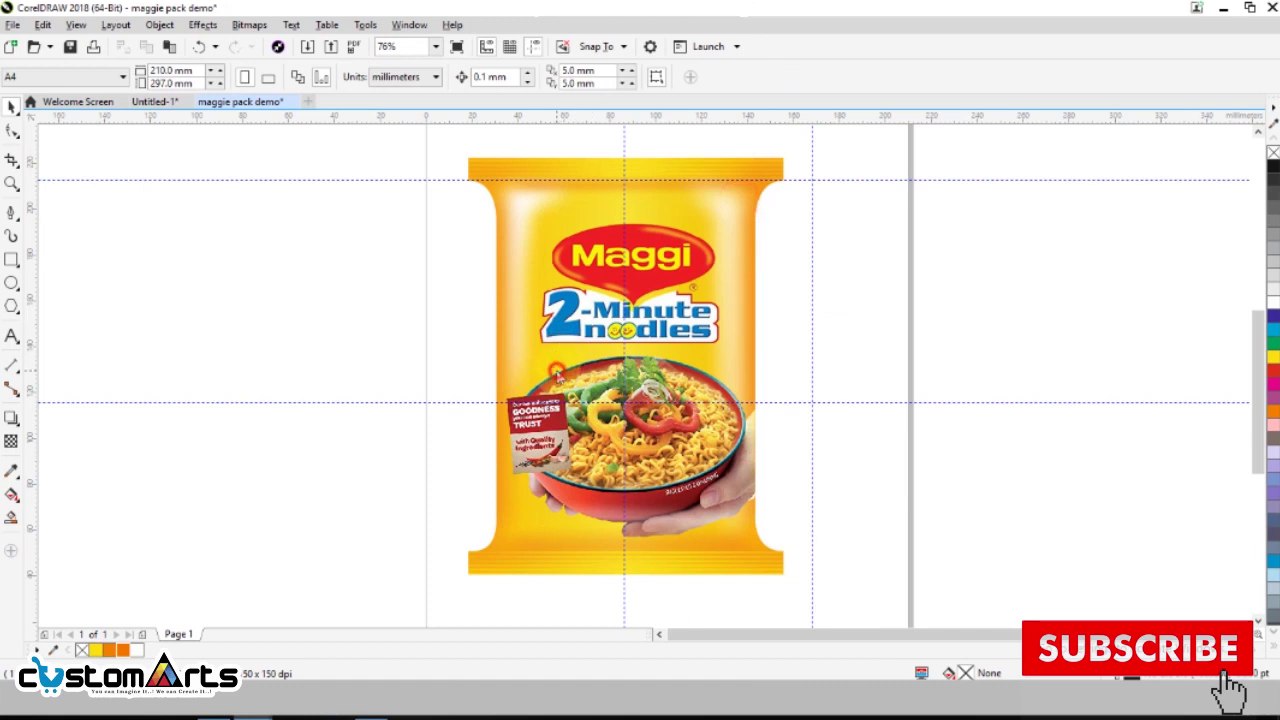
pyautogui.click(558, 375)
pyautogui.click(620, 400)
pyautogui.click(540, 367)
pyautogui.click(621, 398)
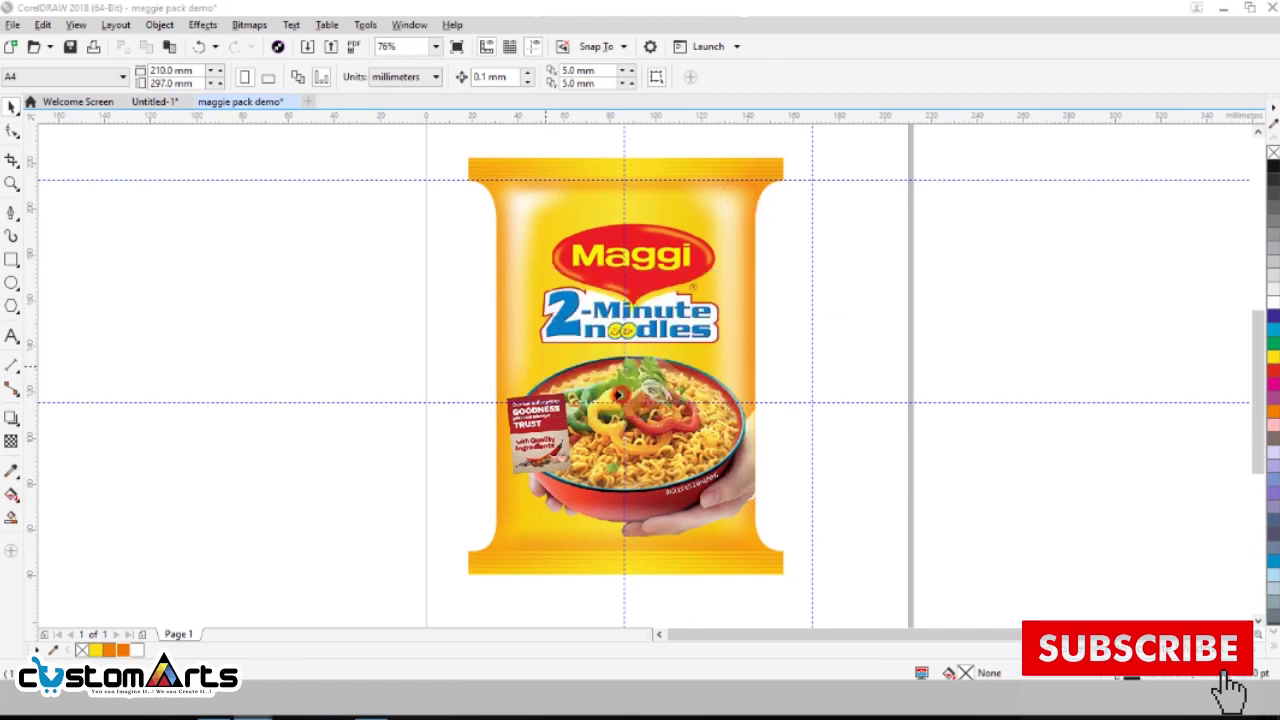
pyautogui.click(553, 530)
pyautogui.click(957, 235)
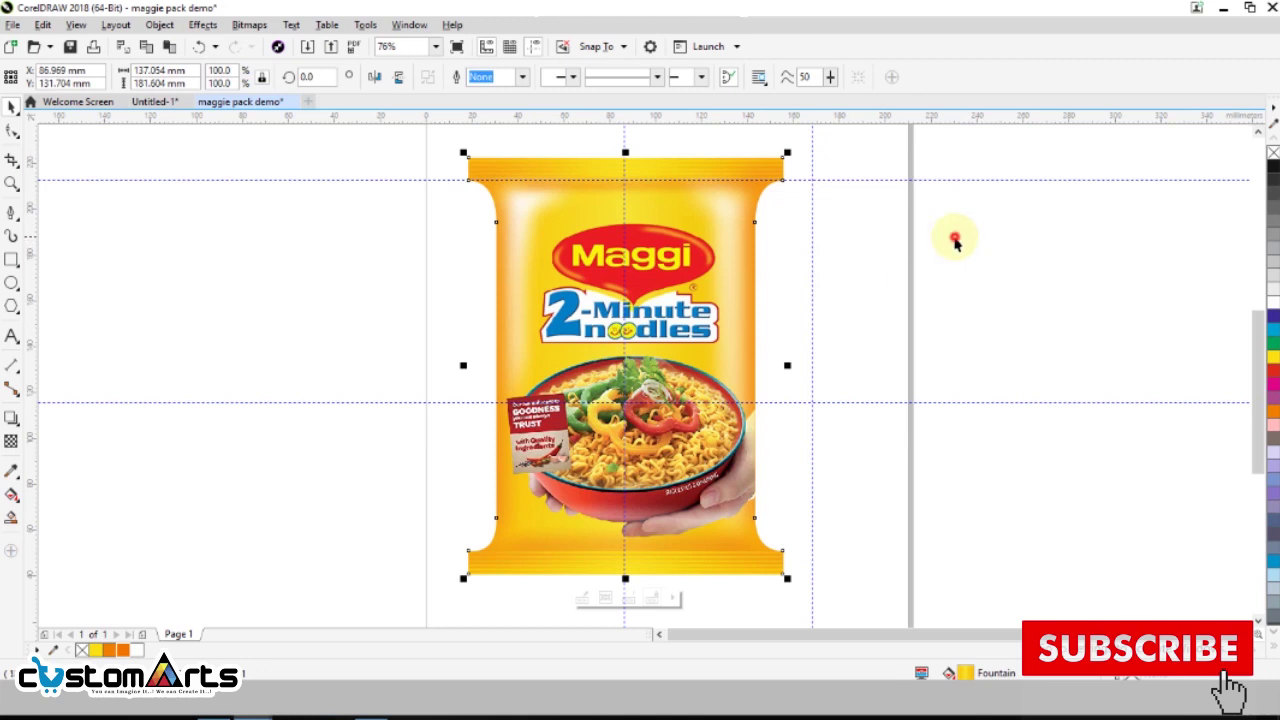
# - Nudge the clipped Maggi logo slightly left and up inside the pack and enlarge it a little
pyautogui.click(655, 340)
pyautogui.press('Left')
pyautogui.click(940, 340)
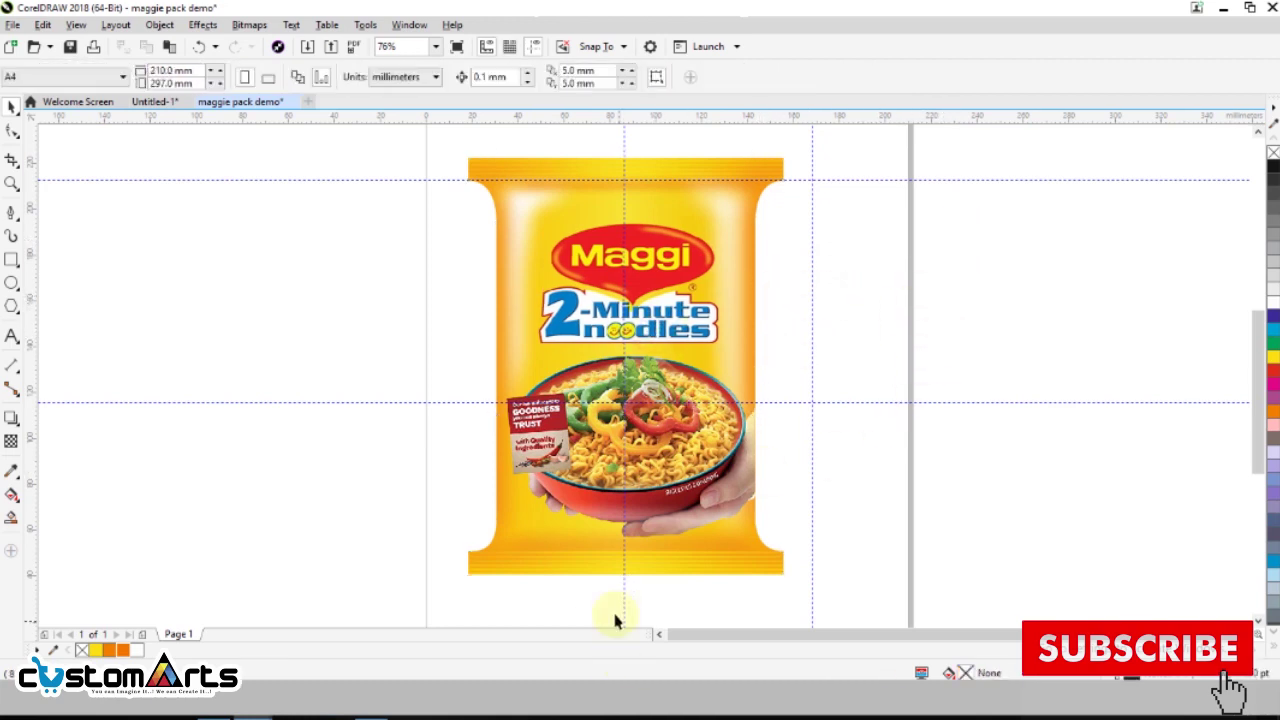
pyautogui.click(653, 240)
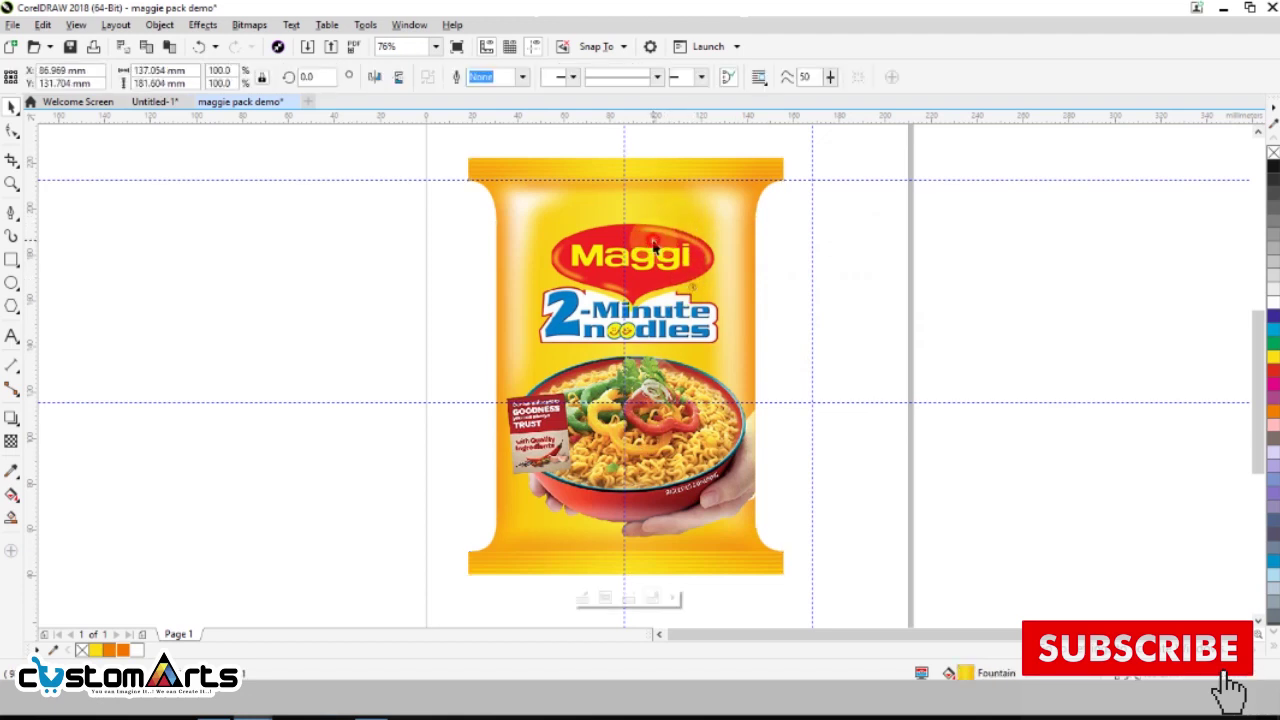
pyautogui.click(653, 240)
pyautogui.moveTo(657, 234); pyautogui.dragTo(660, 233)
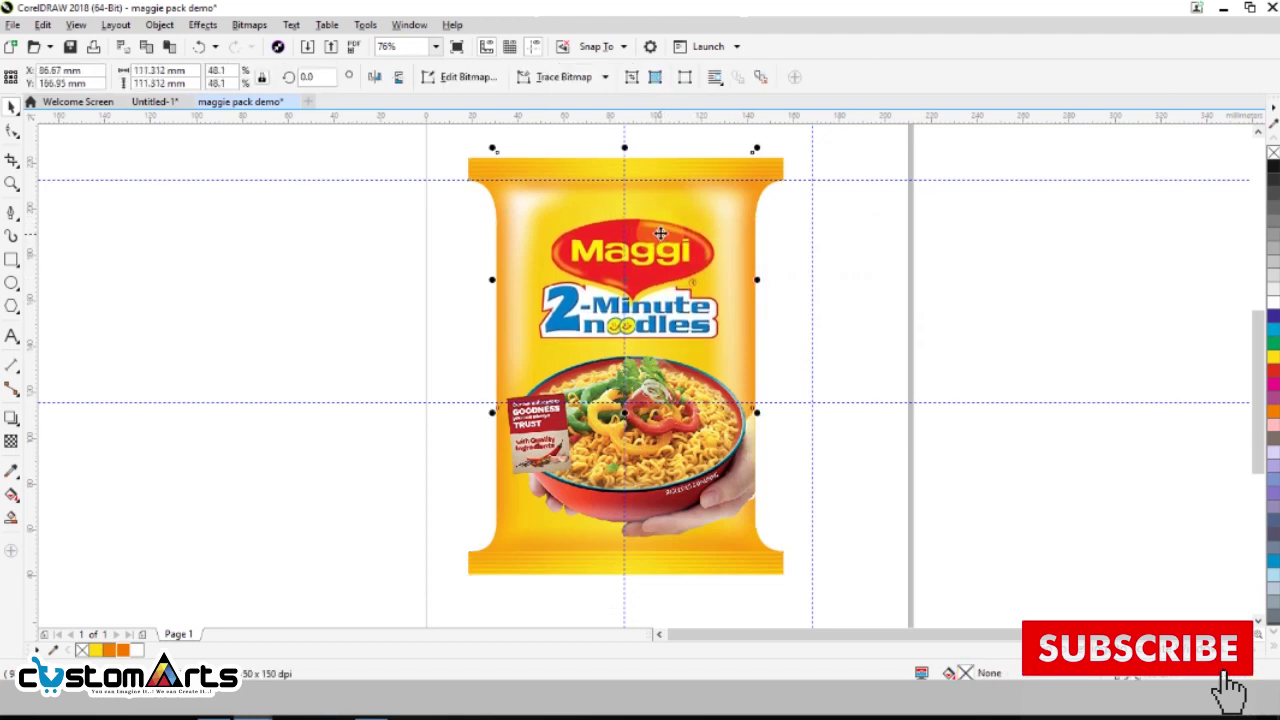
pyautogui.moveTo(763, 142); pyautogui.dragTo(766, 136)
pyautogui.click(948, 276)
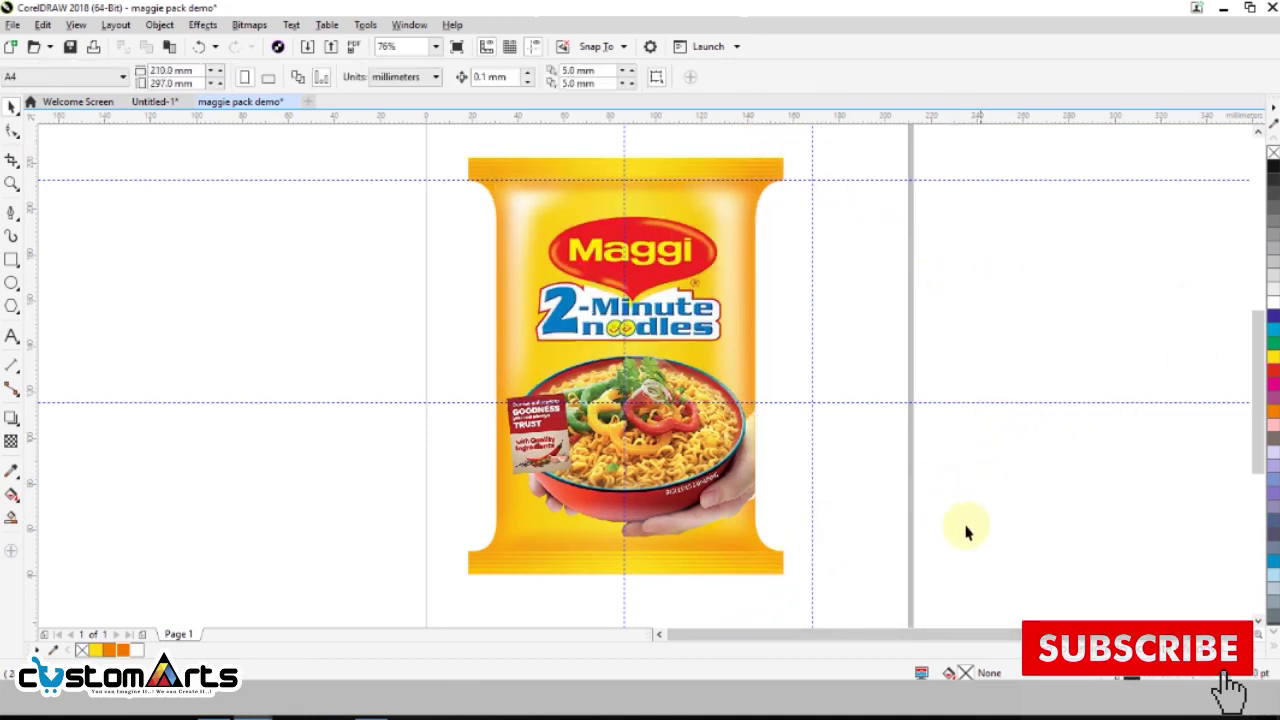
# - Delete the two horizontal and two vertical guidelines crossing the pack
pyautogui.scroll(-2, 593, 228)
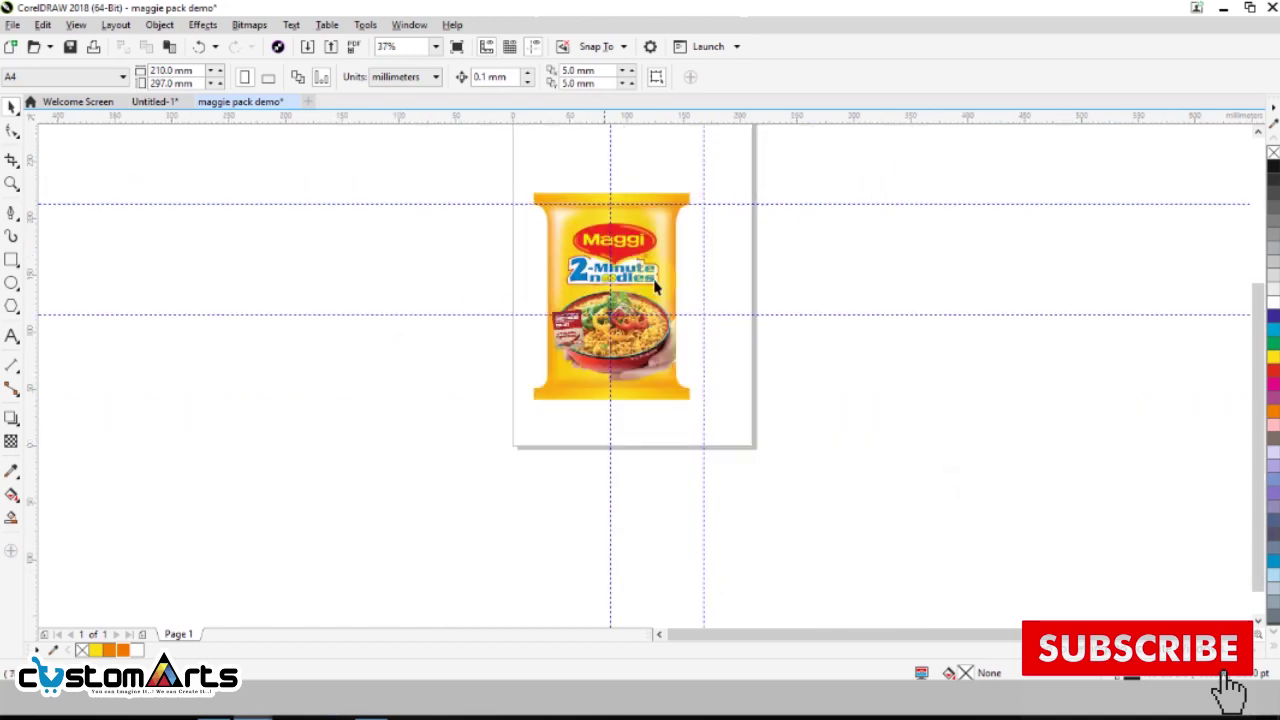
pyautogui.scroll(2, 690, 335)
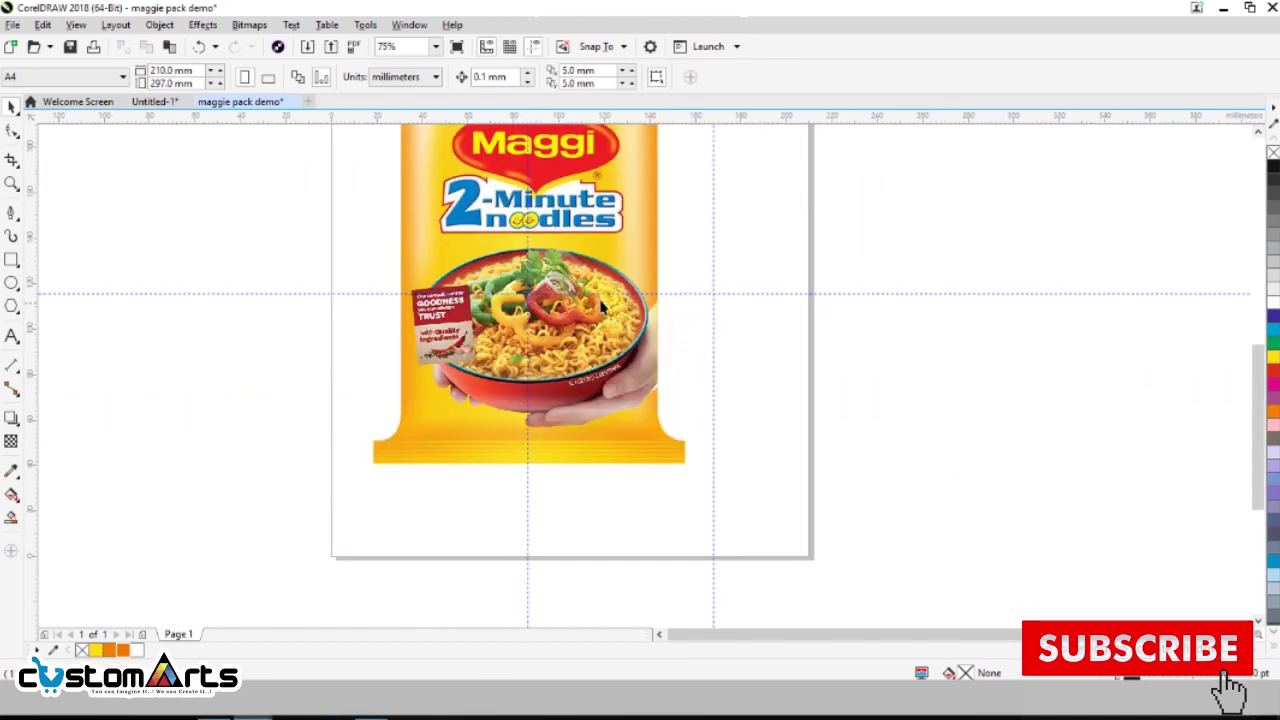
pyautogui.click(745, 293)
pyautogui.scroll(1, 745, 293)
pyautogui.press('Delete')
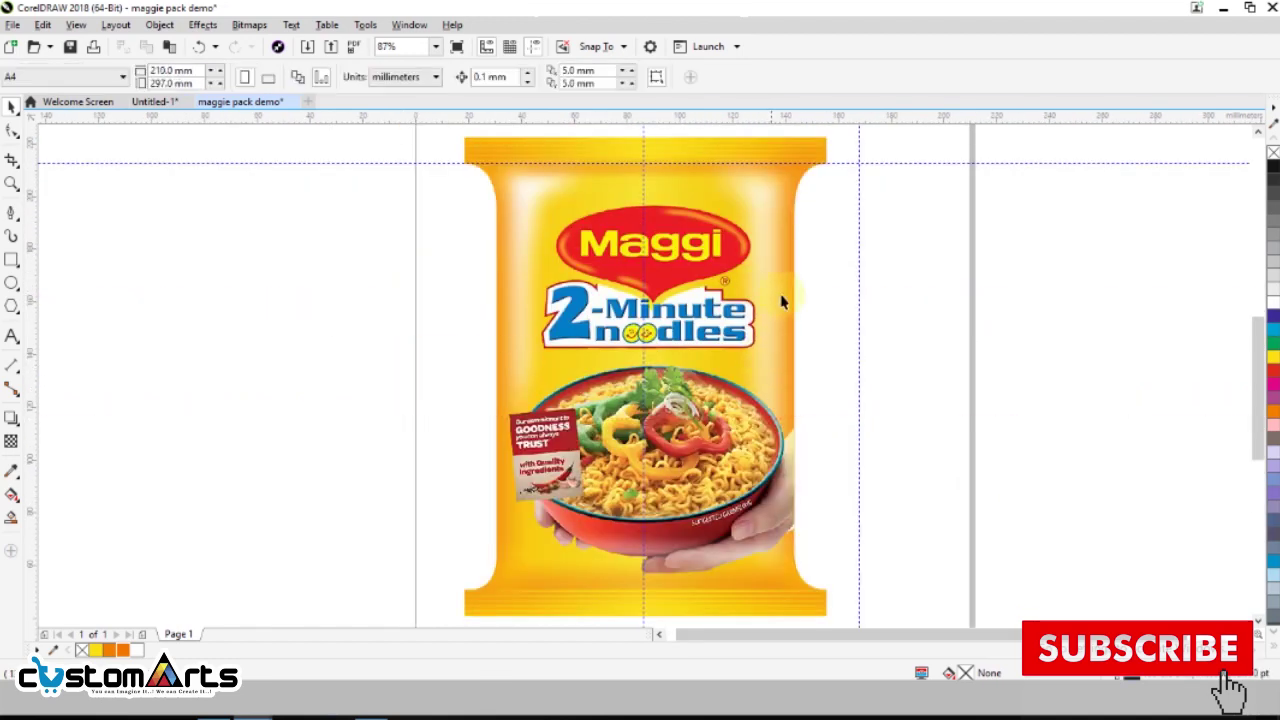
pyautogui.click(903, 163)
pyautogui.press('Delete')
pyautogui.click(857, 196)
pyautogui.press('Delete')
pyautogui.click(642, 187)
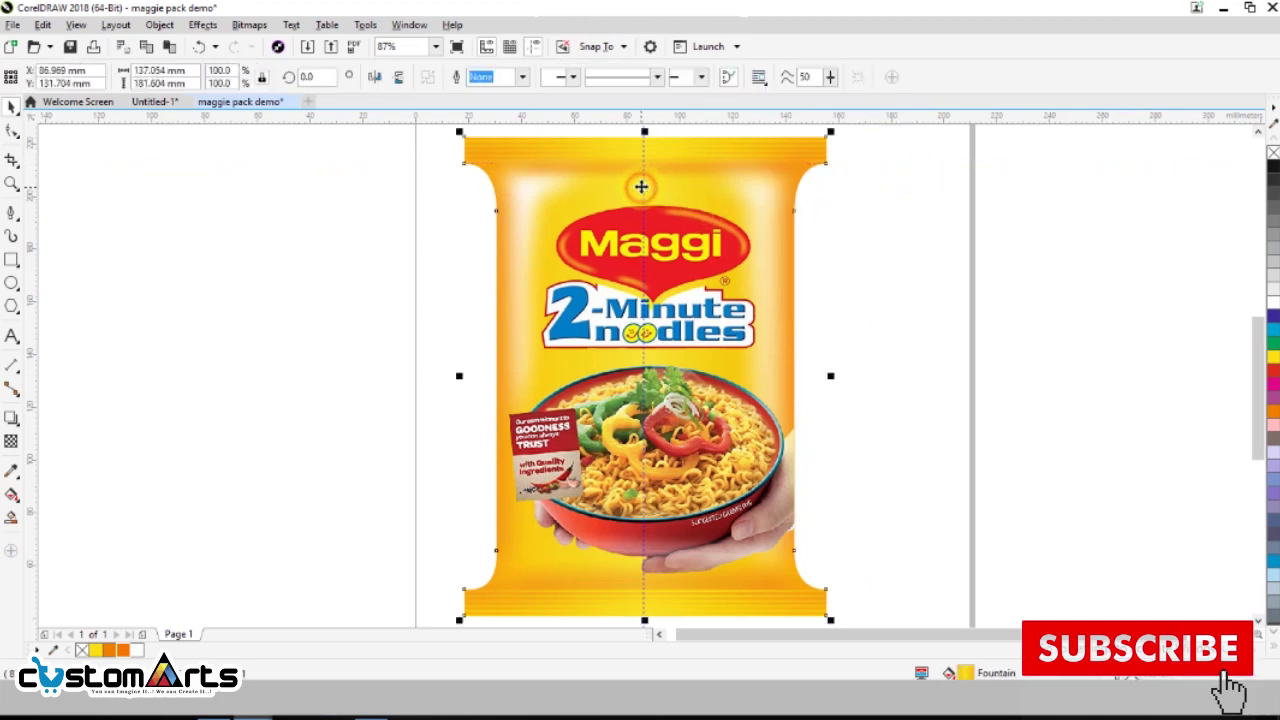
pyautogui.press('Escape')
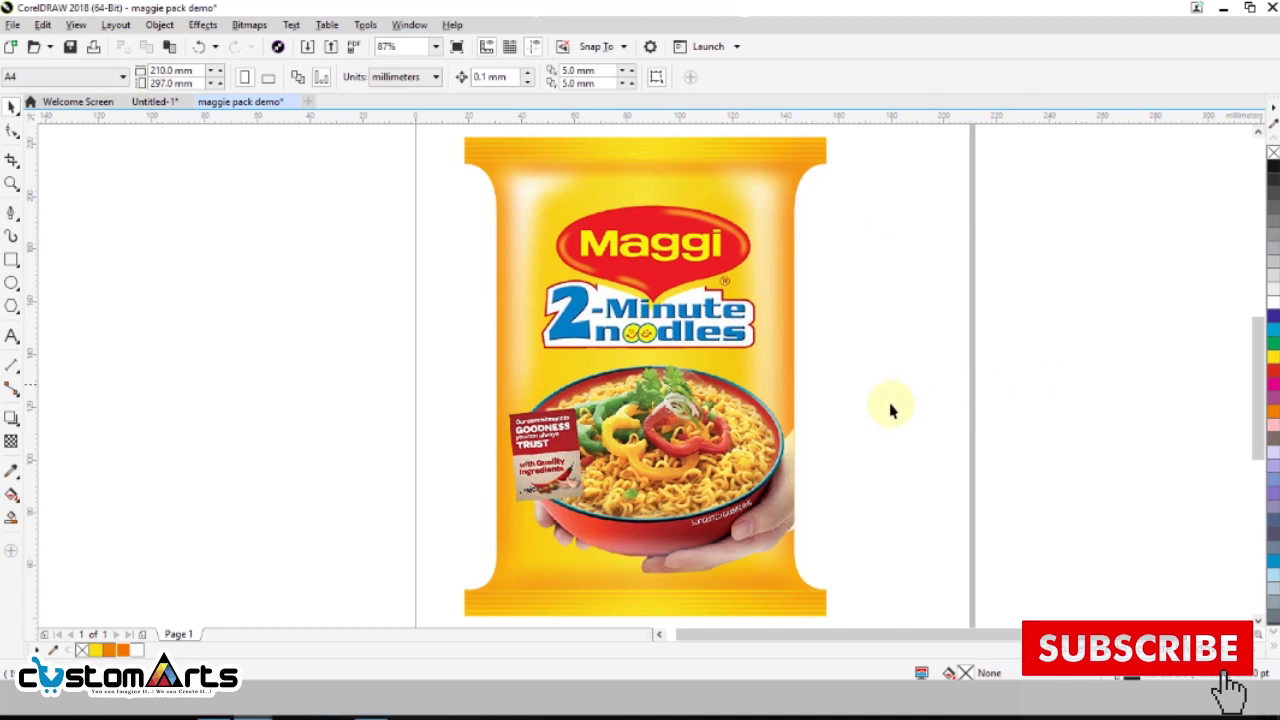
pyautogui.press('z')
pyautogui.rightClick(823, 414)
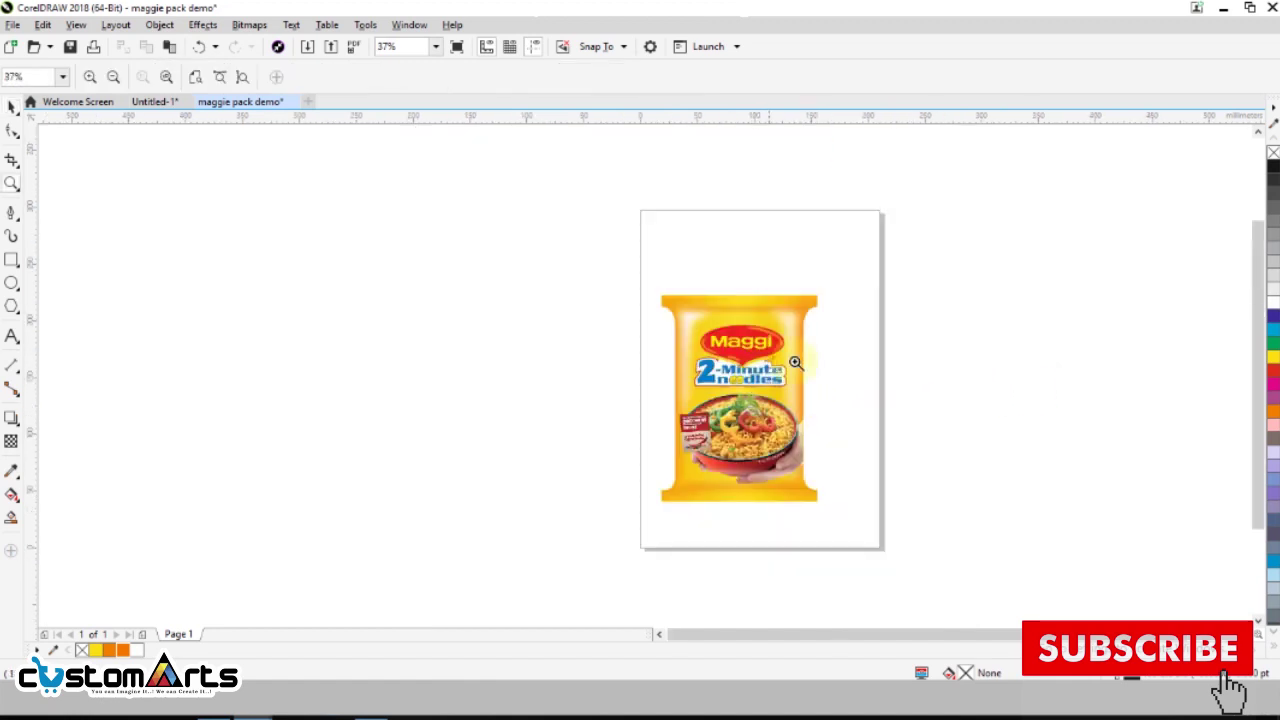
pyautogui.click(862, 422)
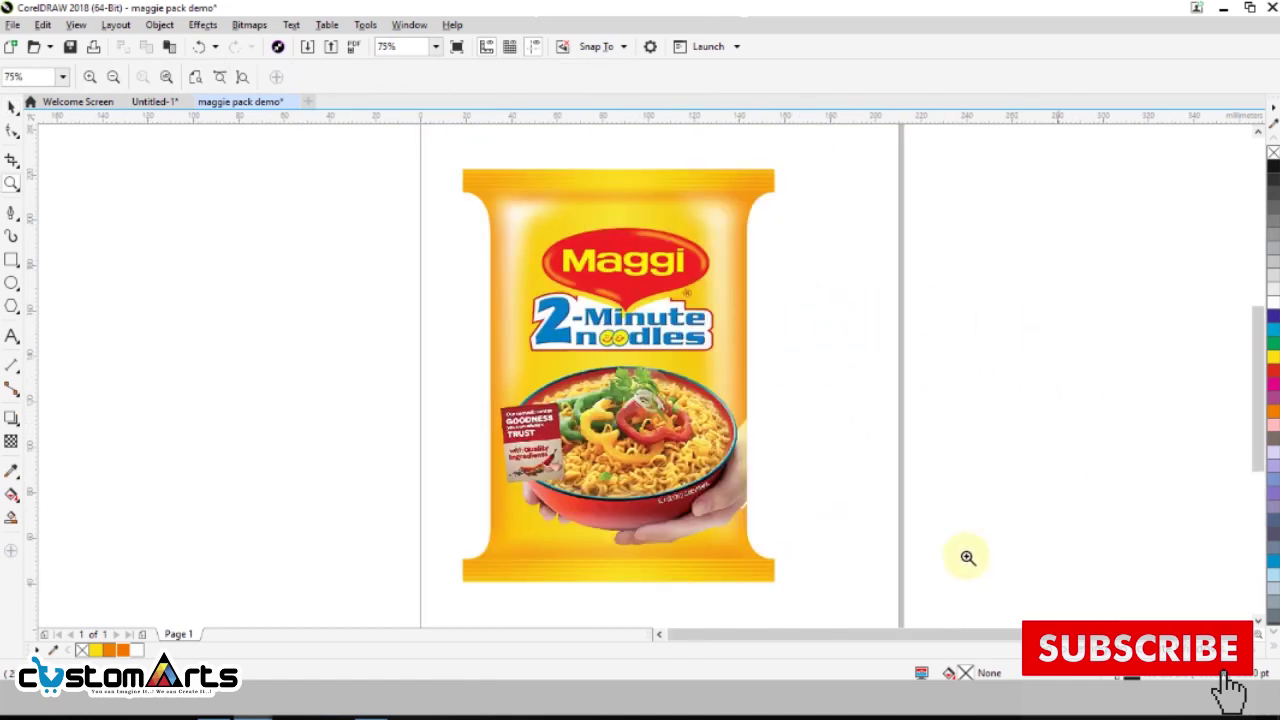